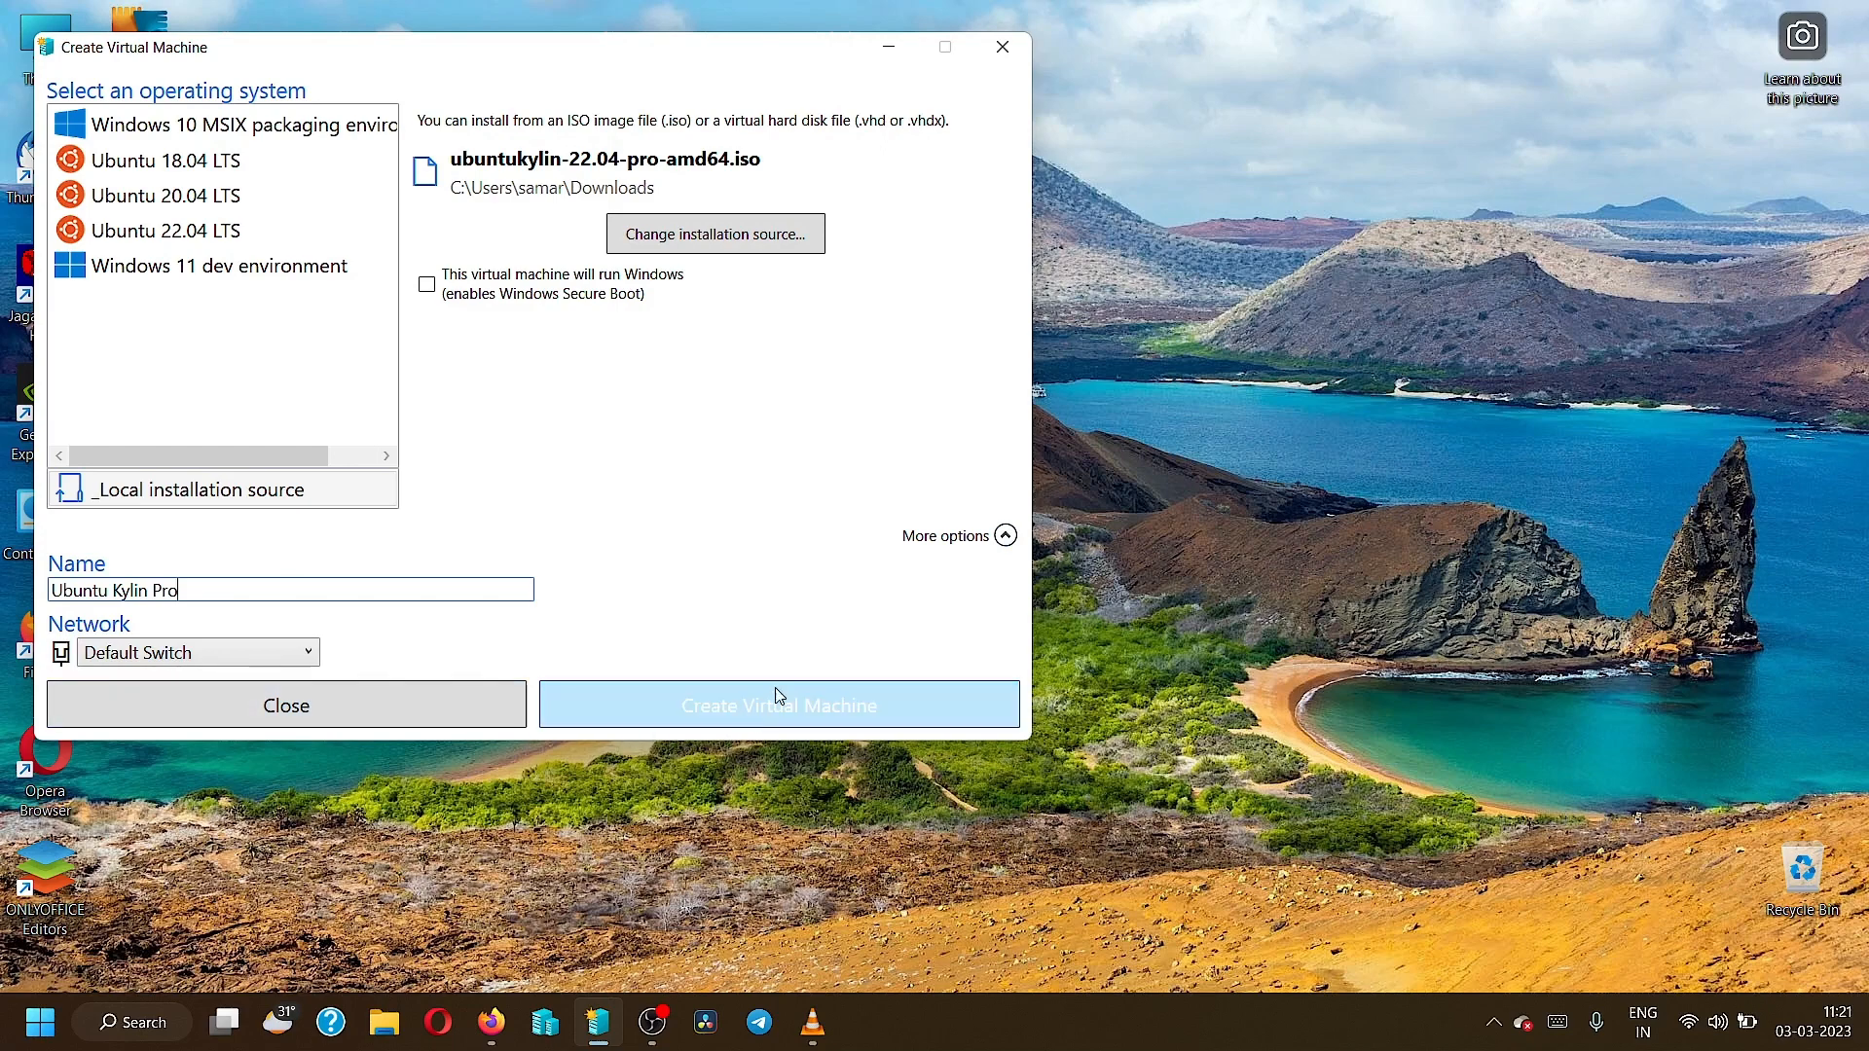
# Create the Ubuntu Kylin Pro VM from the ubuntukylin-22.04-pro-amd64.iso image and open its settings.
pyautogui.click(828, 699)
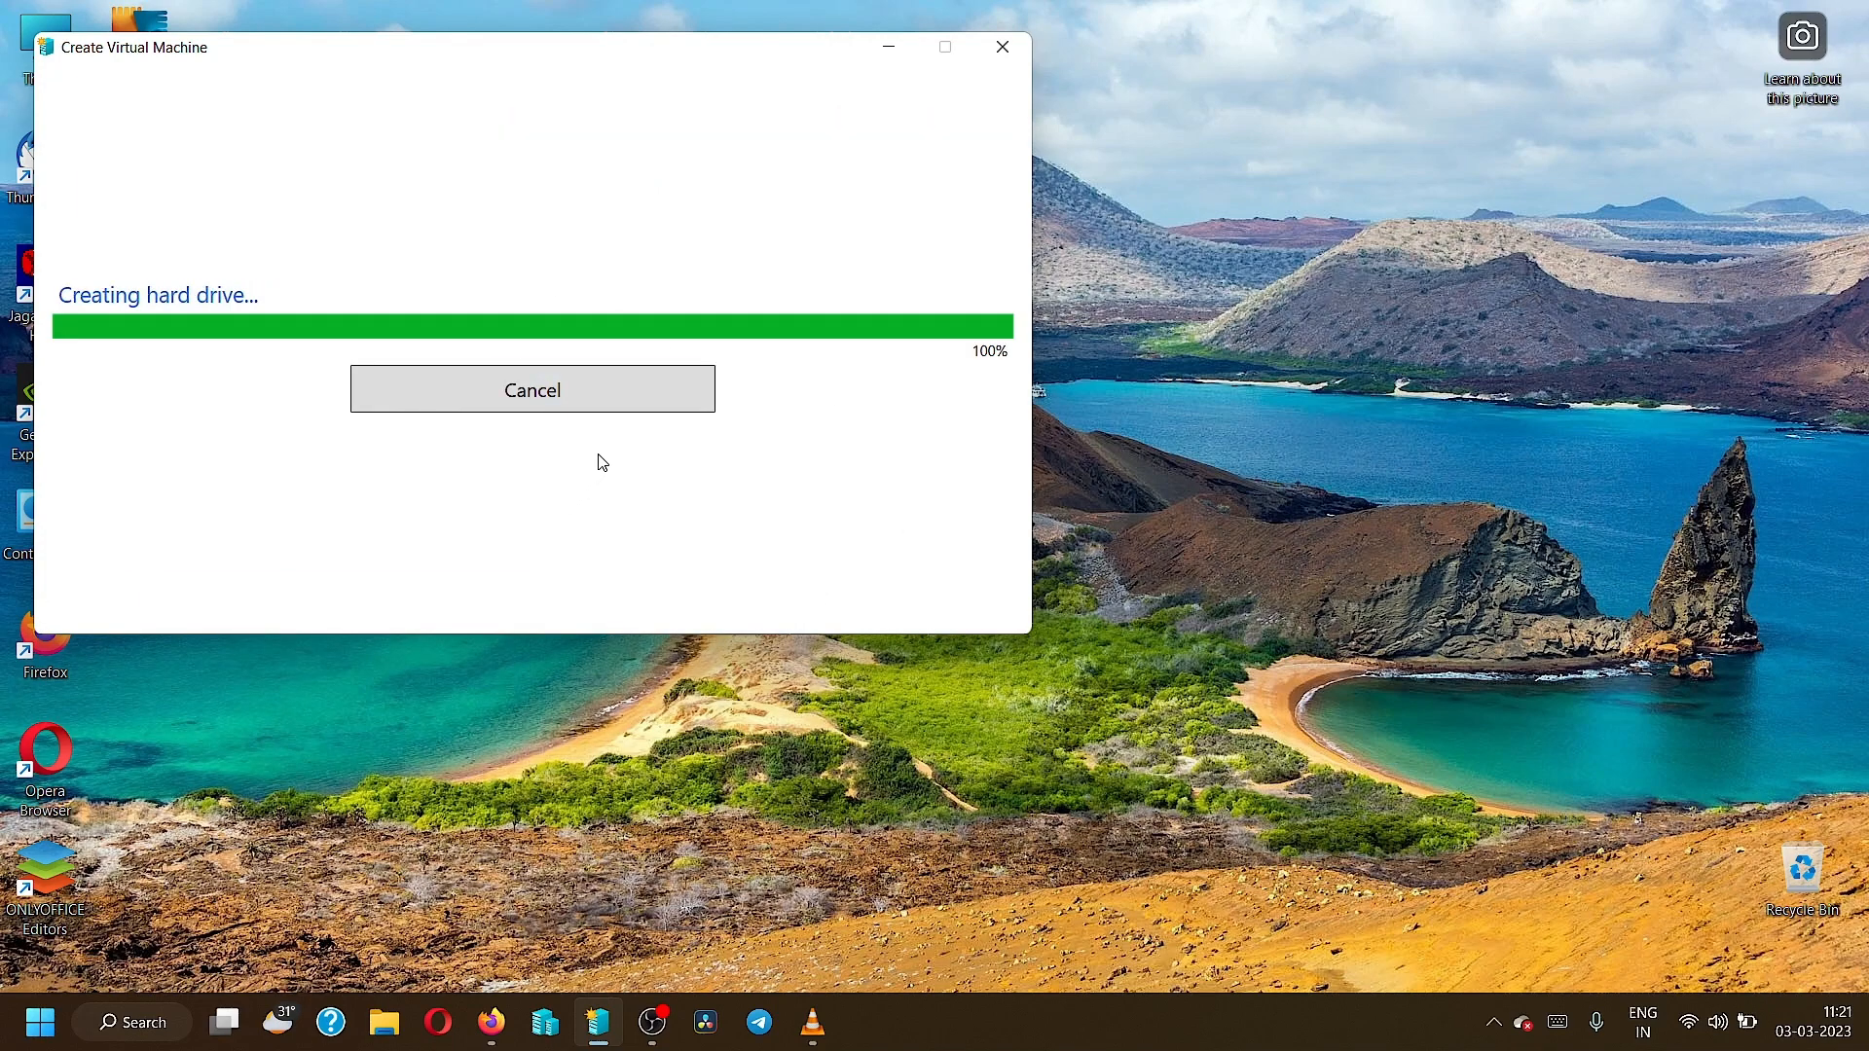
pyautogui.click(549, 506)
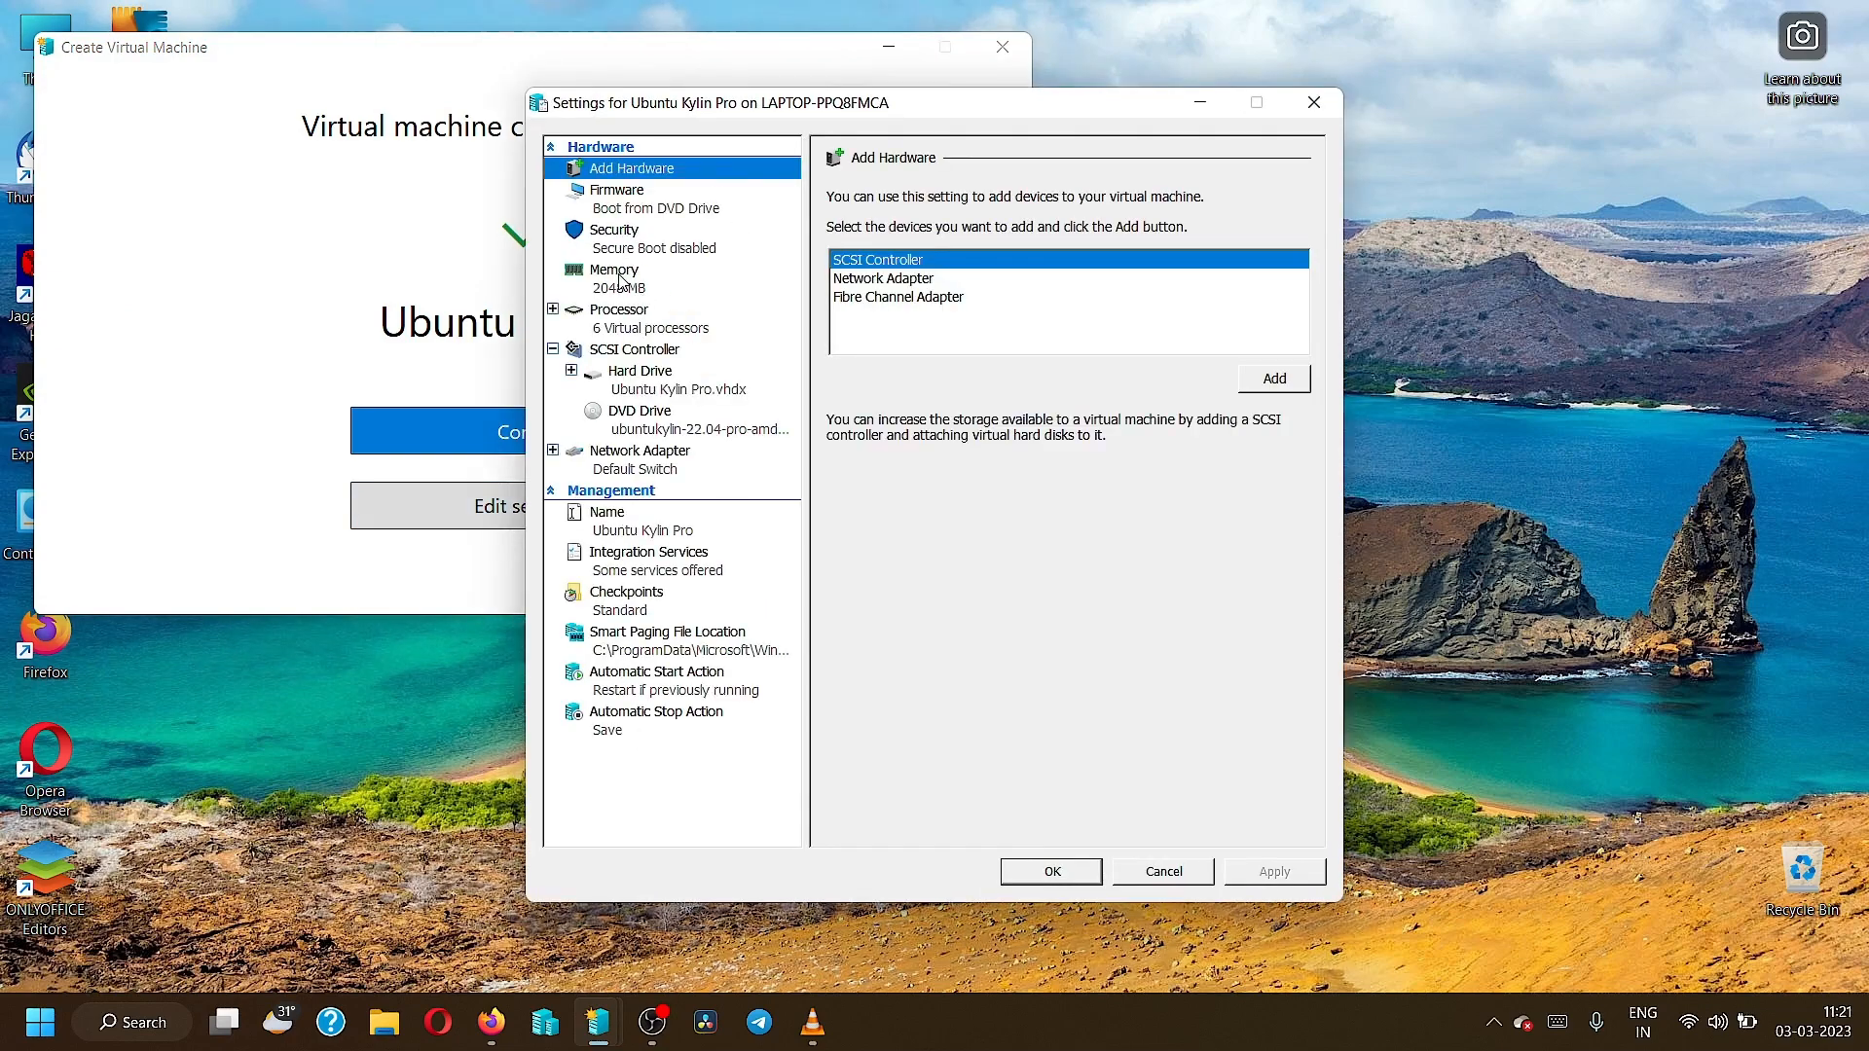
# Set the VM's maximum RAM to 4096 MB.
pyautogui.click(623, 280)
pyautogui.moveTo(1025, 413); pyautogui.dragTo(1090, 403)
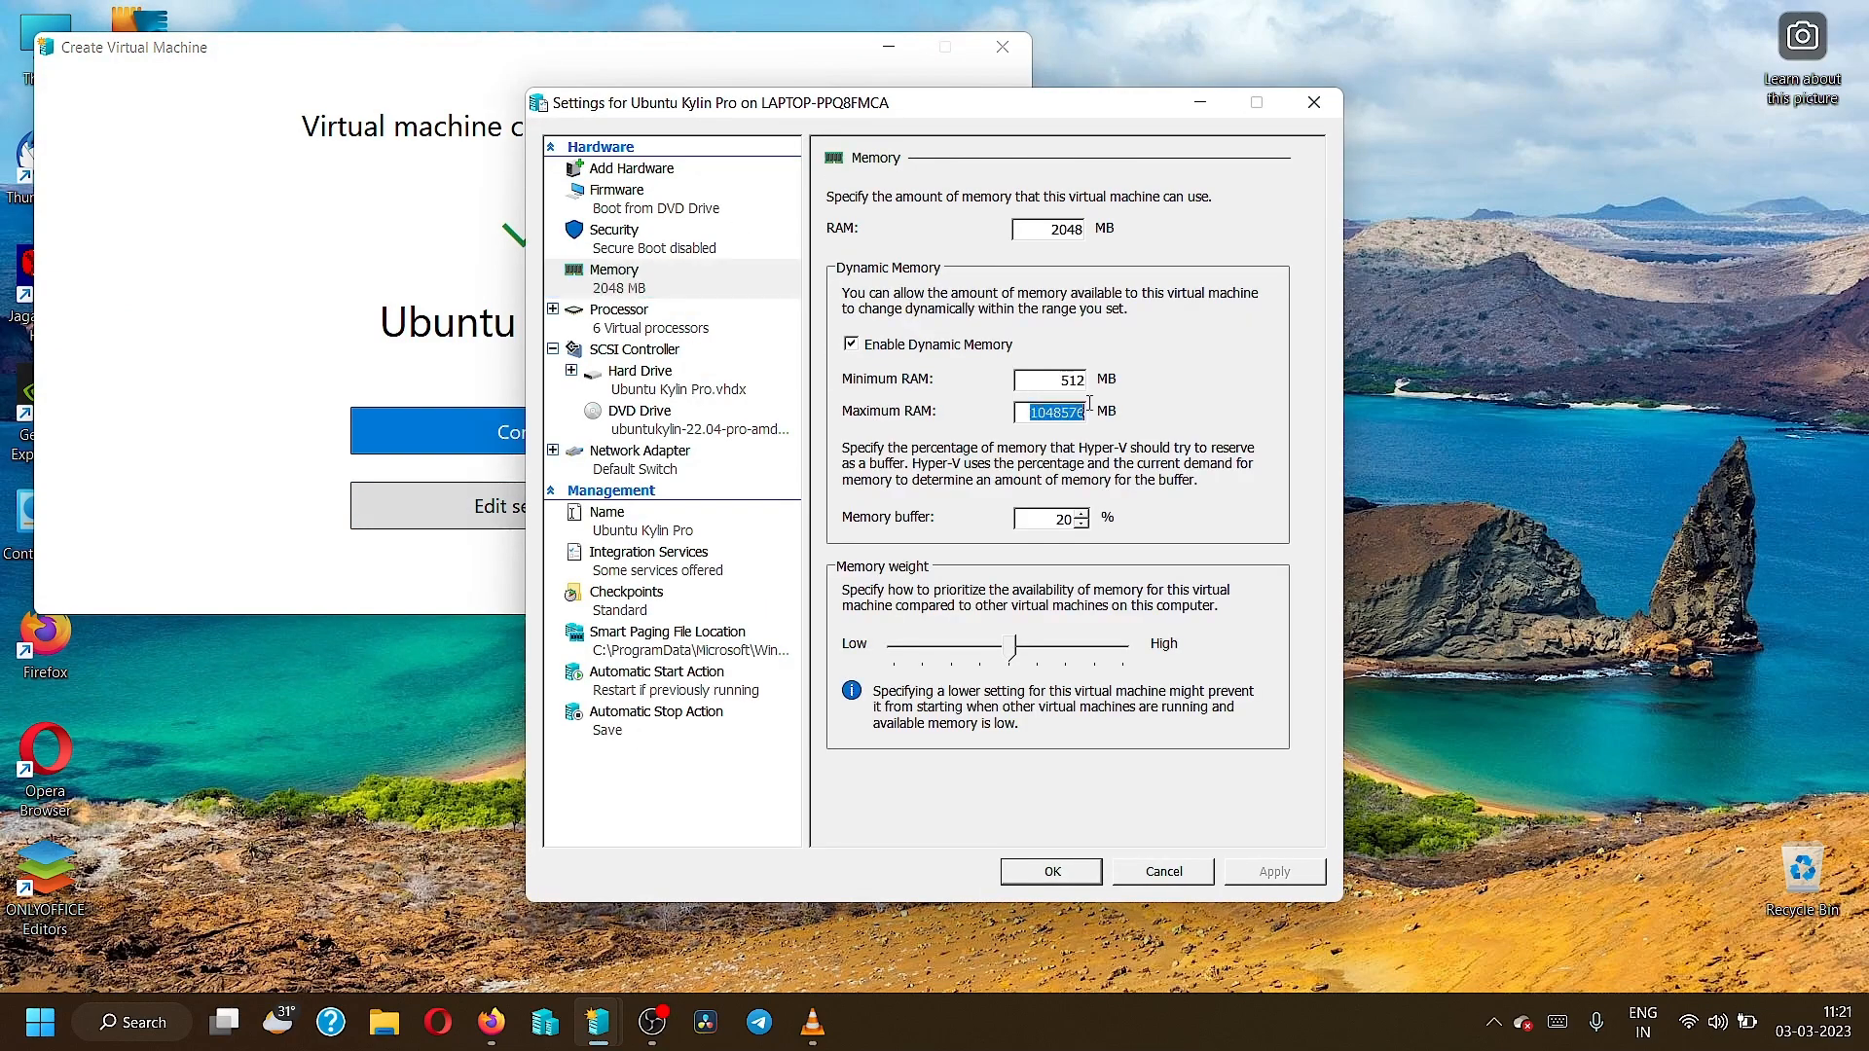
pyautogui.write('4096')
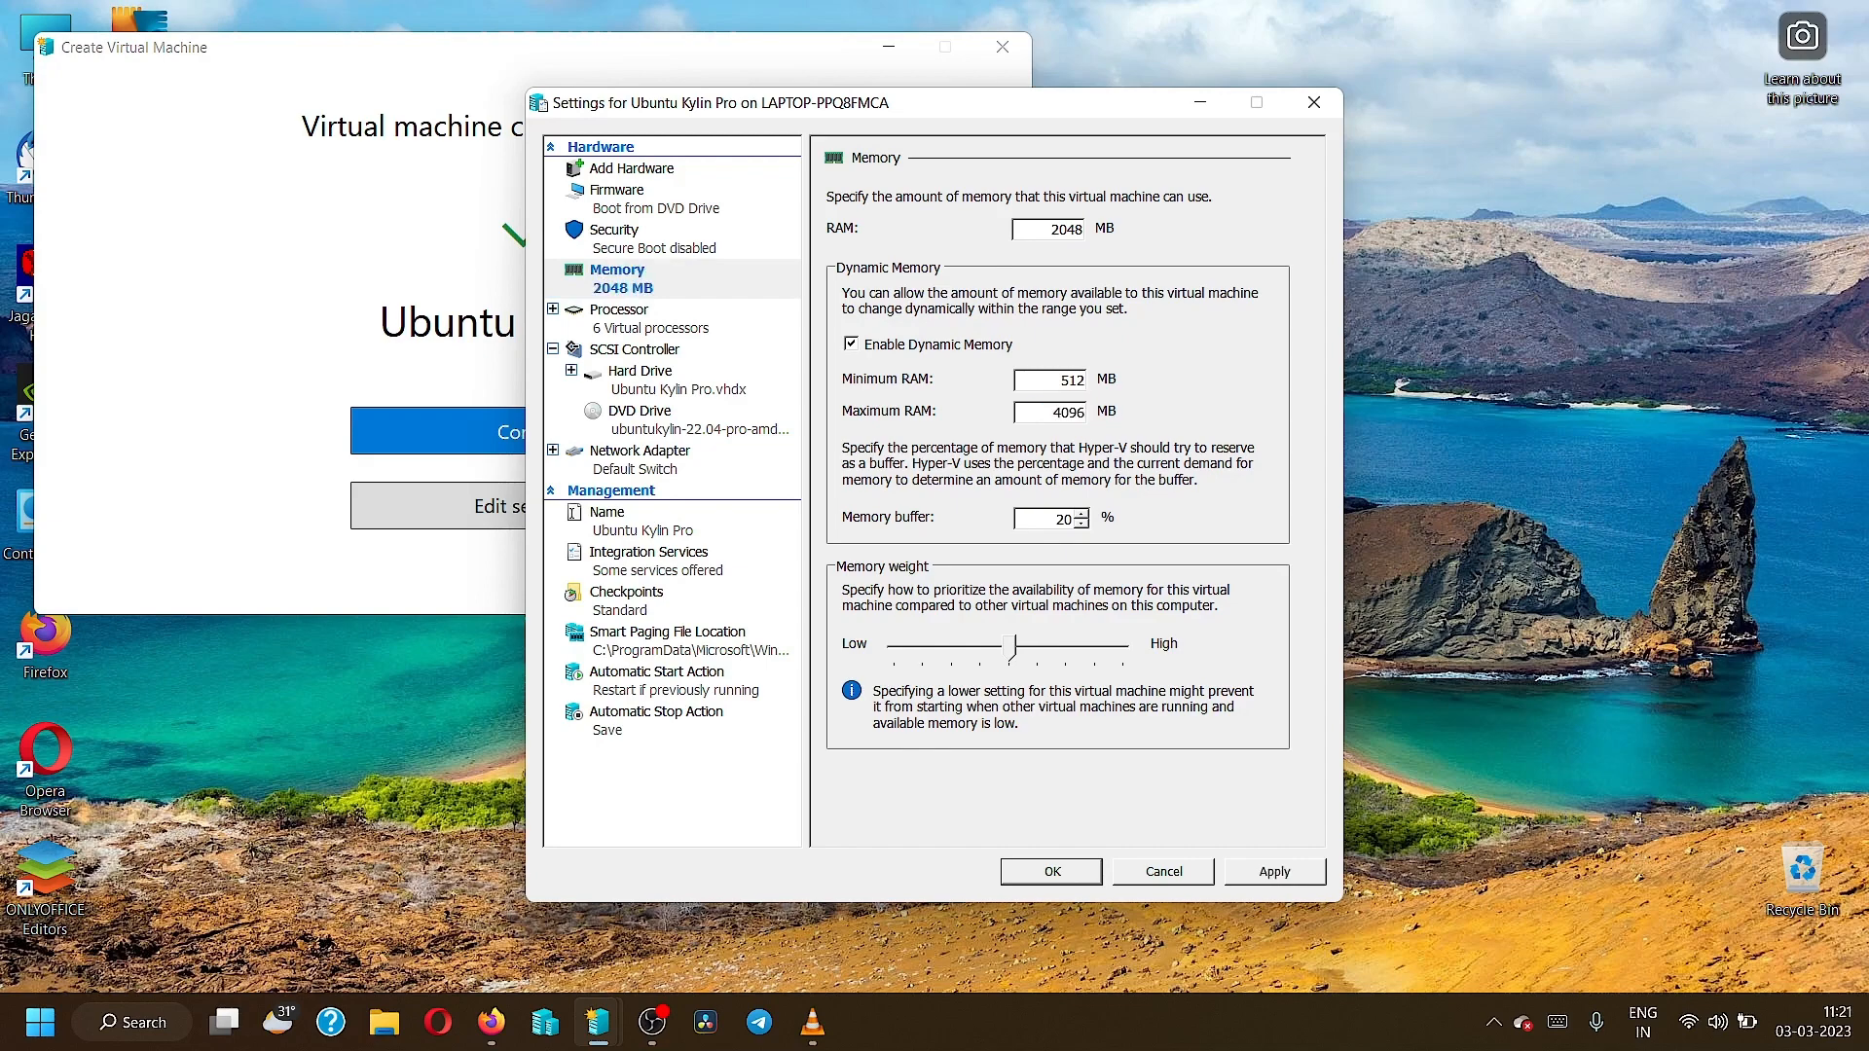
# Lower the virtual processors to 4, save the settings, and connect to the VM.
pyautogui.click(641, 316)
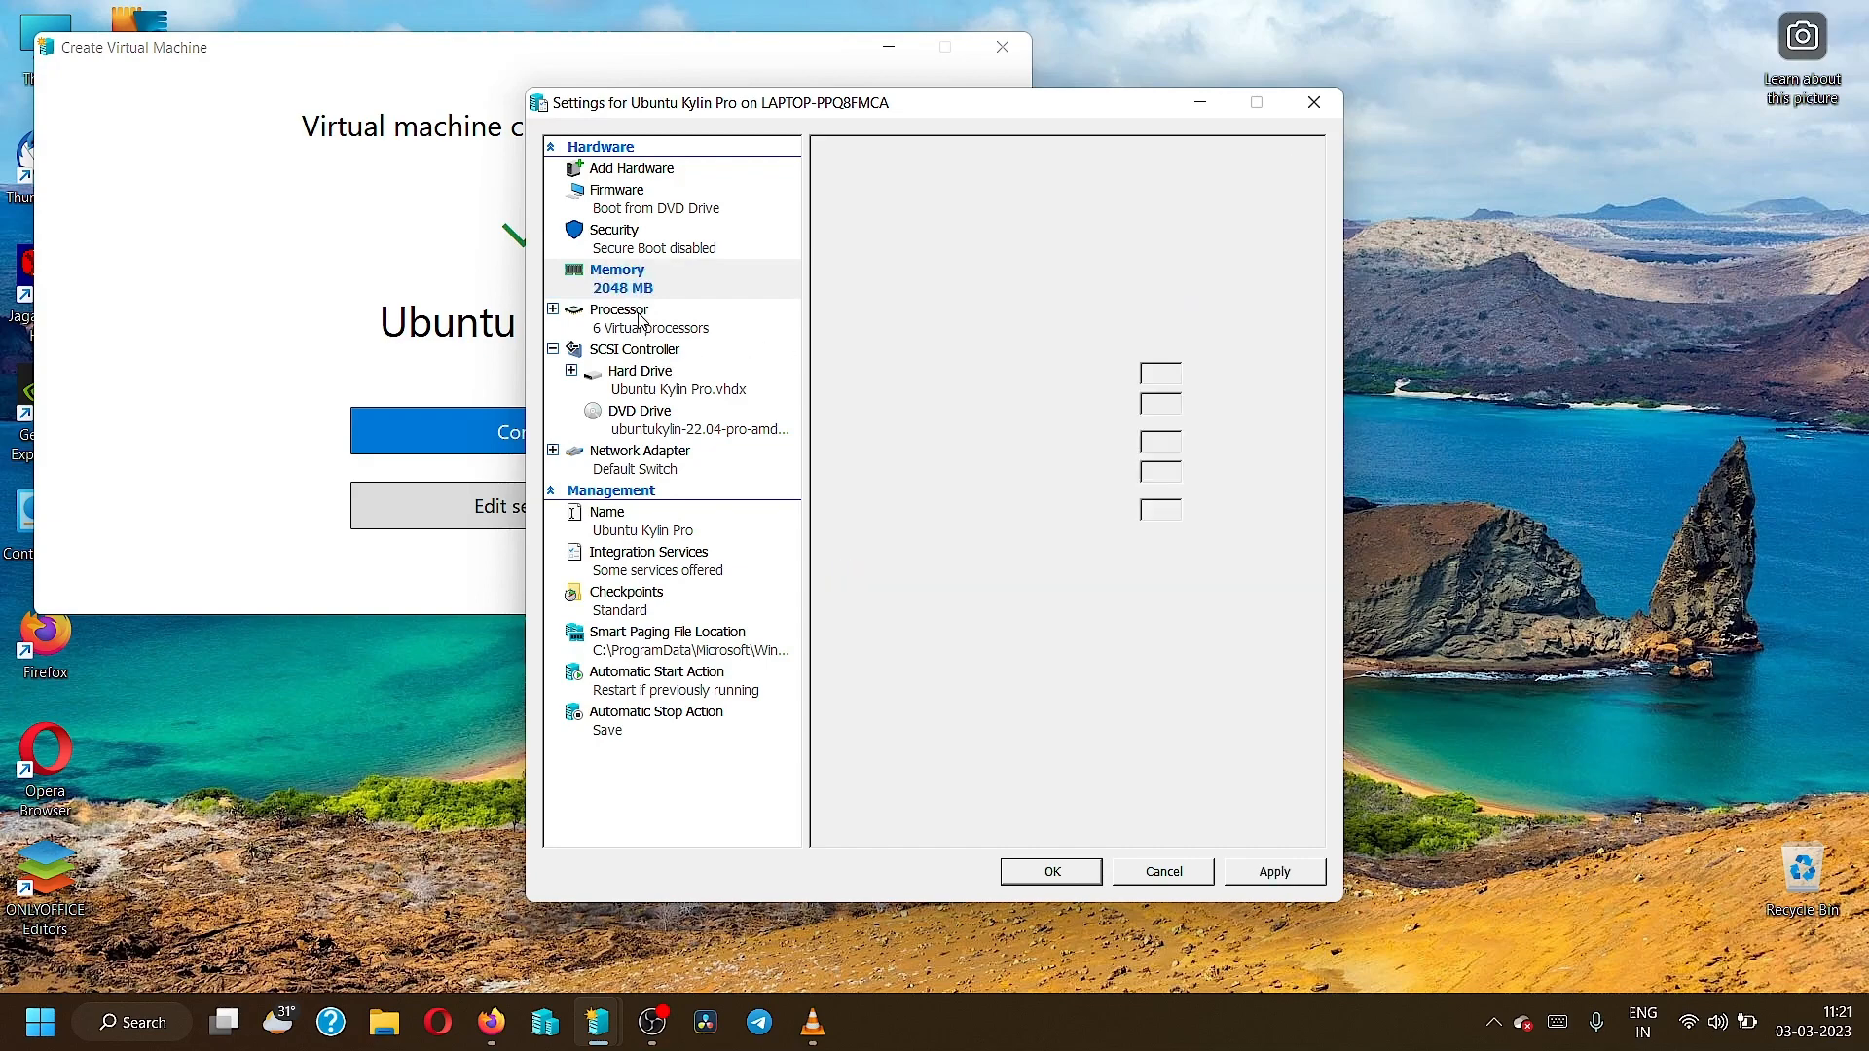
pyautogui.click(1113, 268)
pyautogui.click(1113, 267)
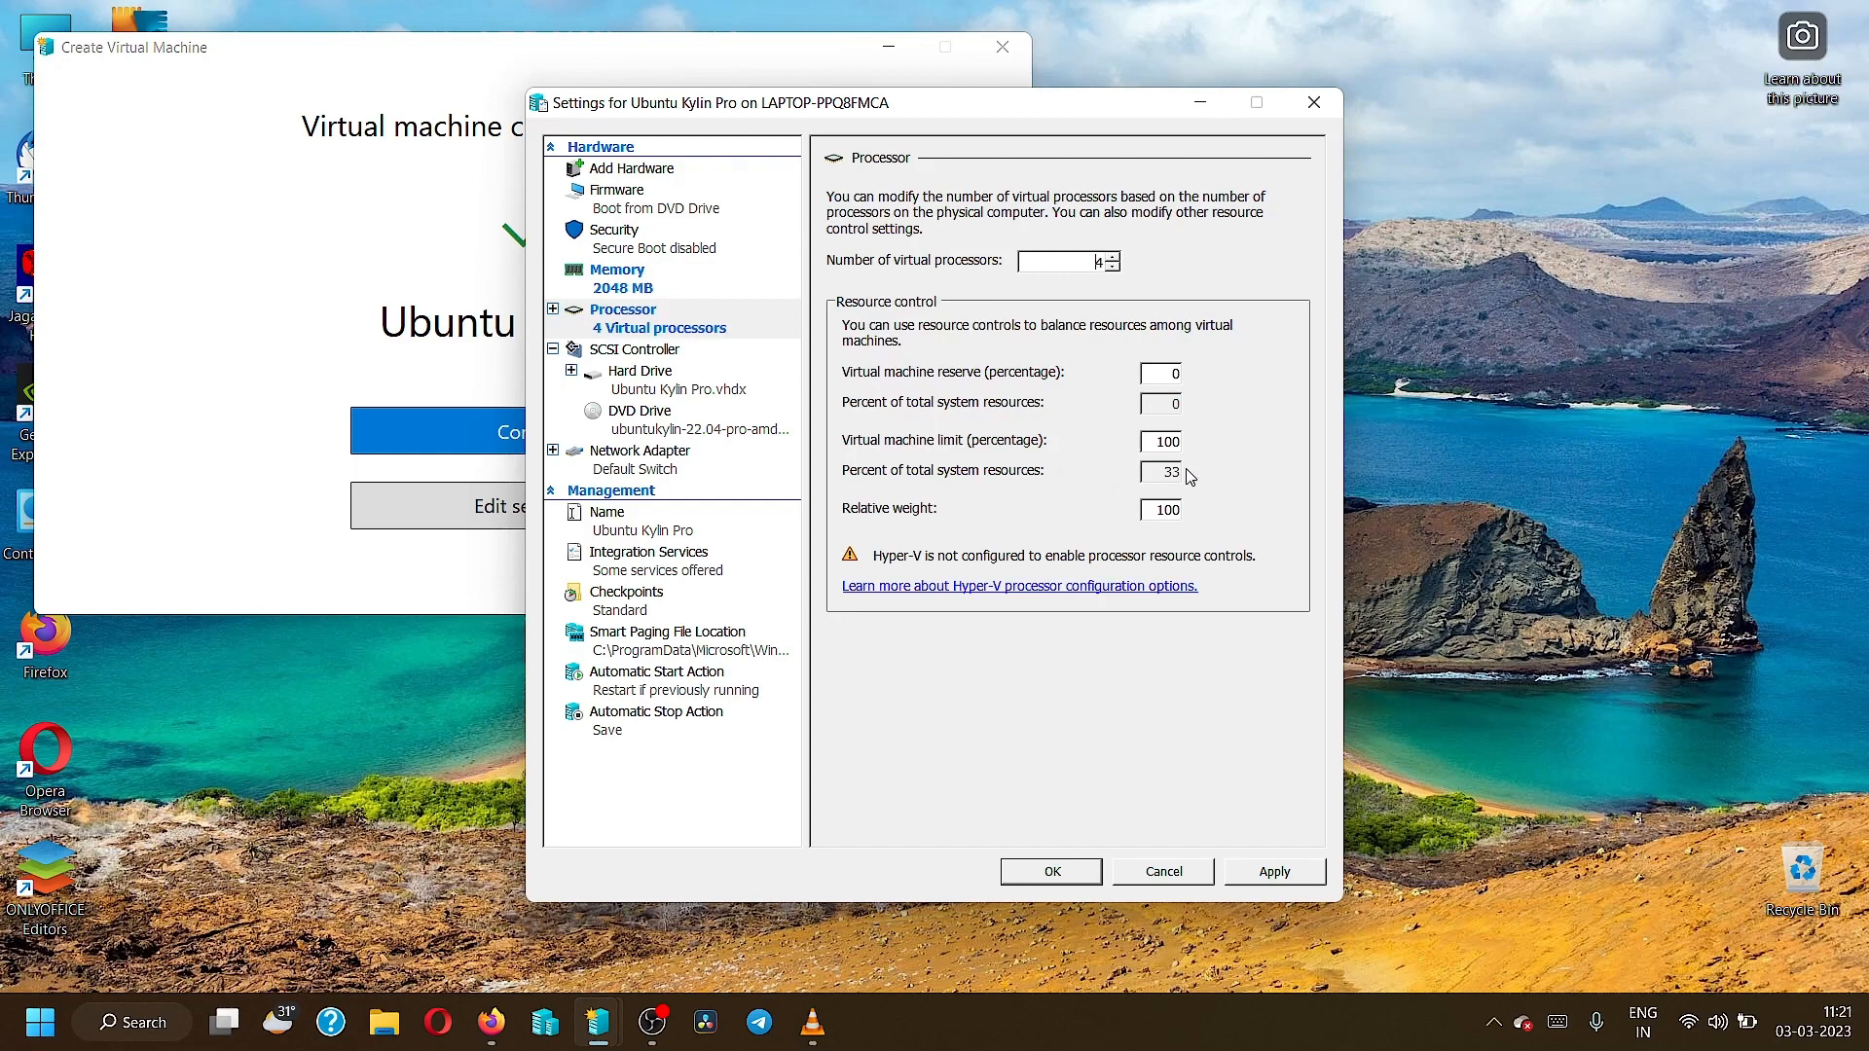
pyautogui.click(1277, 871)
pyautogui.click(1063, 871)
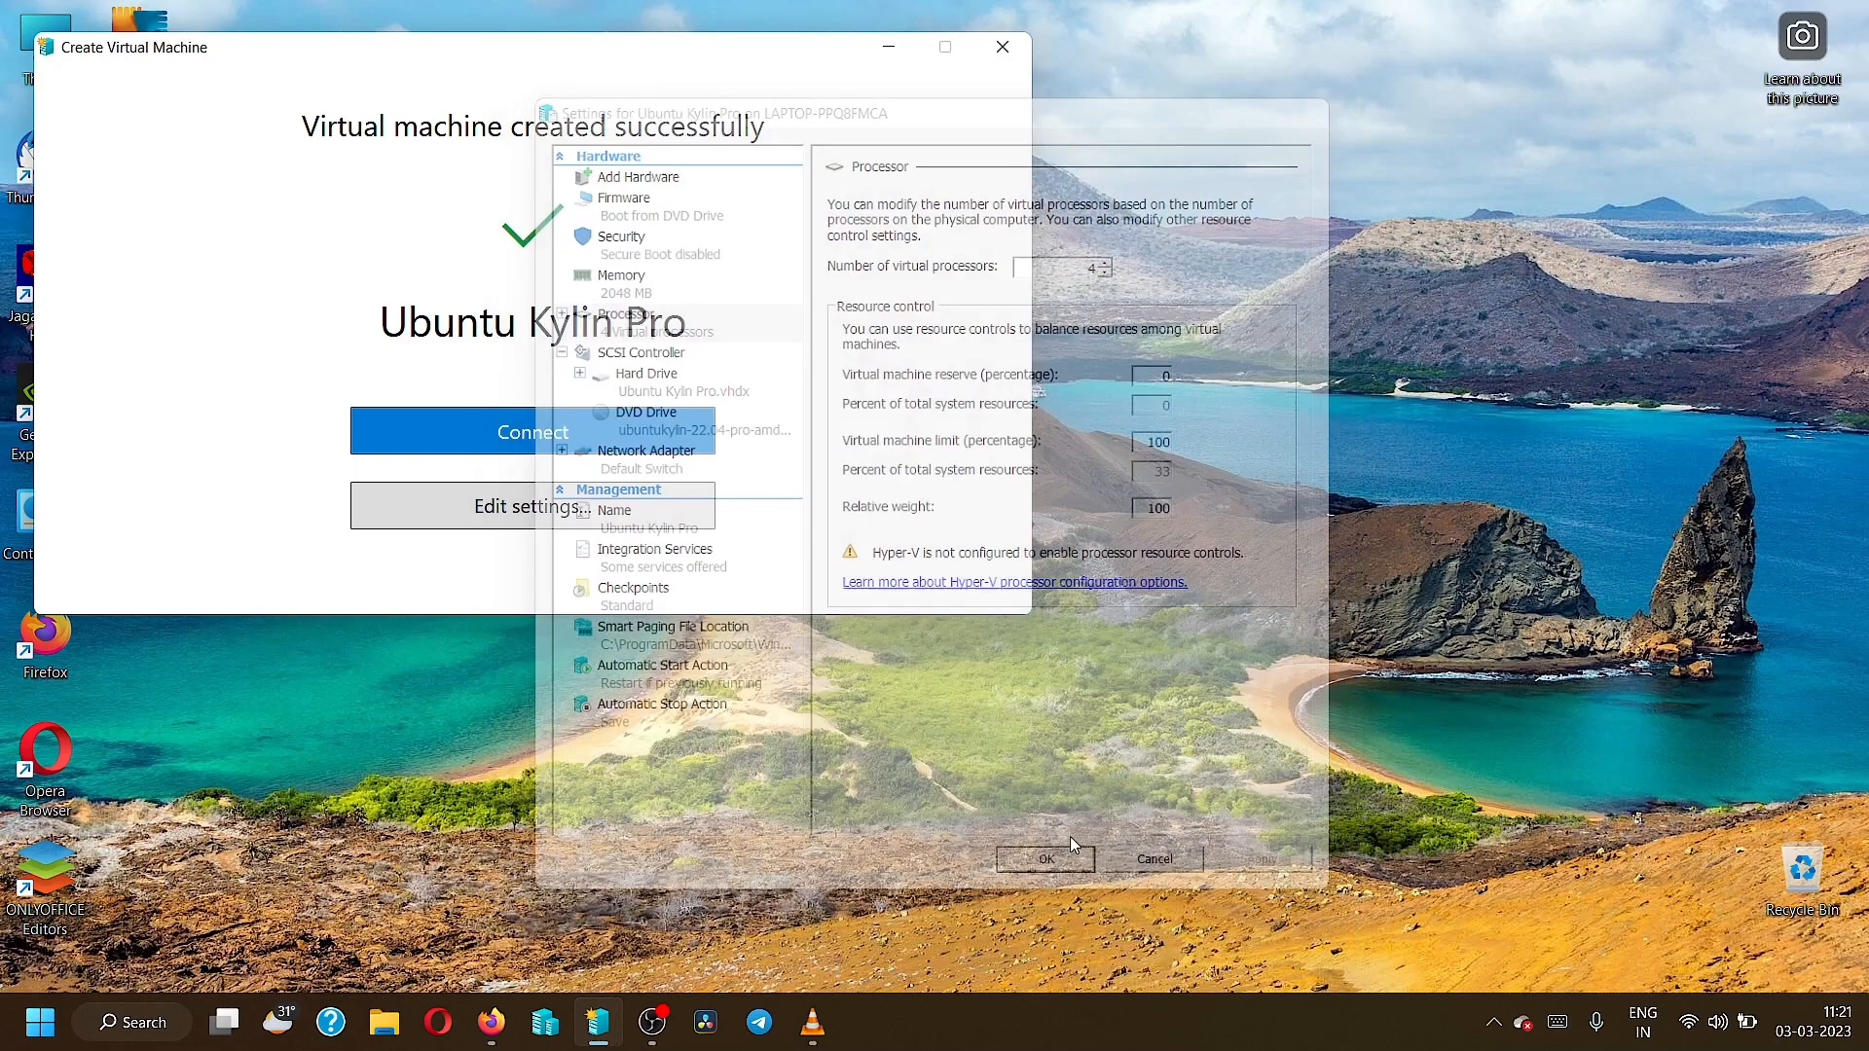
pyautogui.click(516, 425)
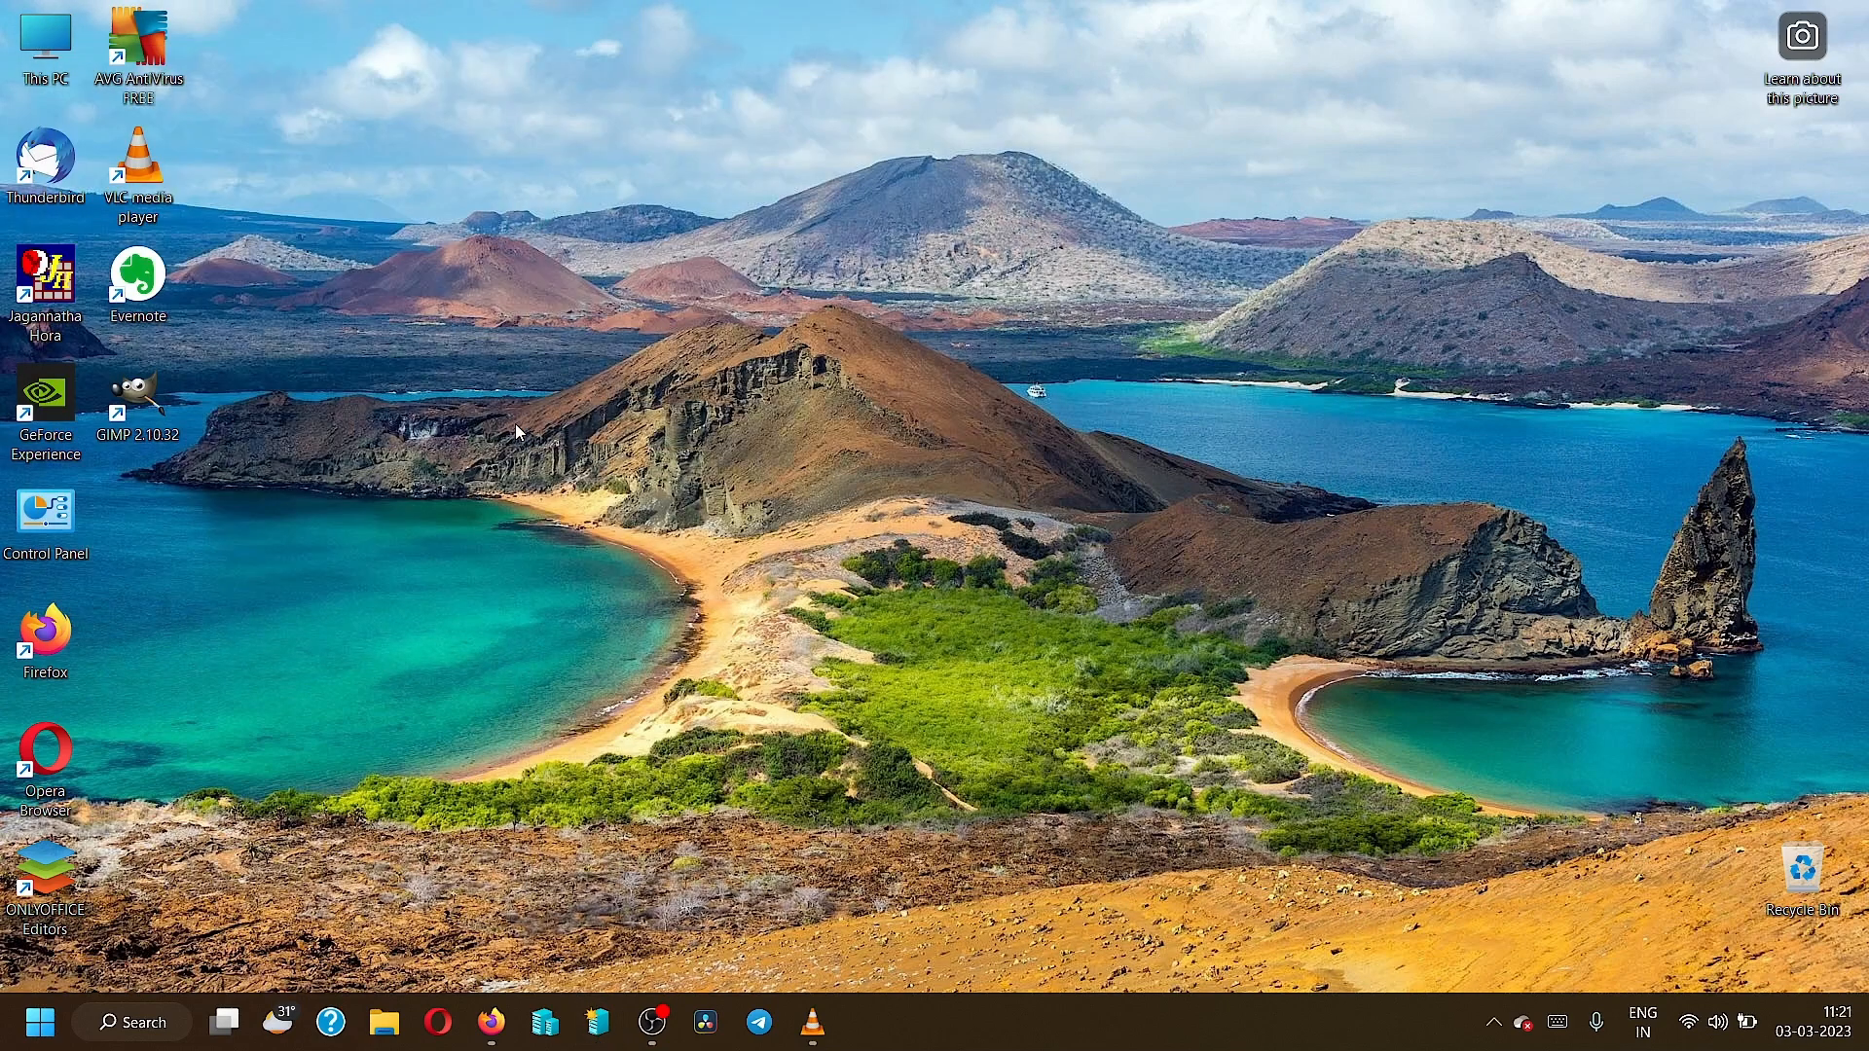
# Try starting Ubuntu Kylin Pro, dismiss the not-enough-memory error, and search Windows for 'tas'.
pyautogui.click(882, 374)
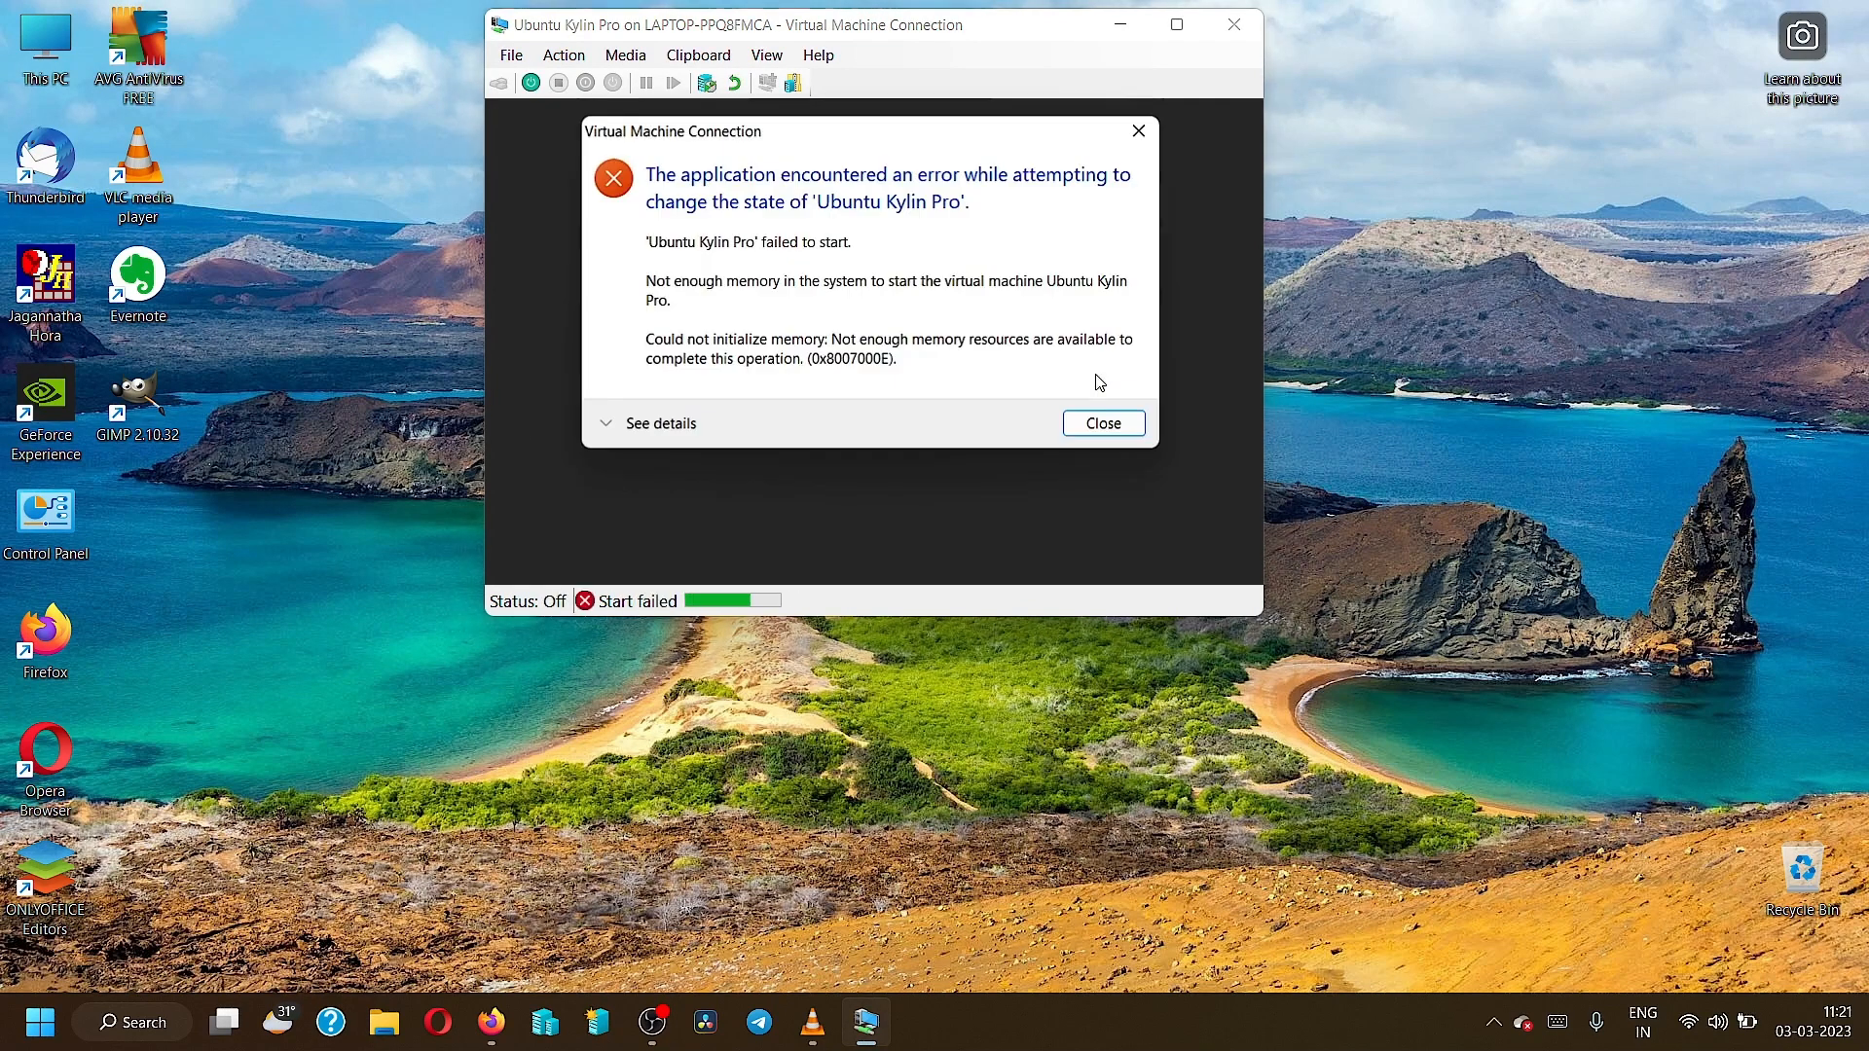
pyautogui.click(1078, 432)
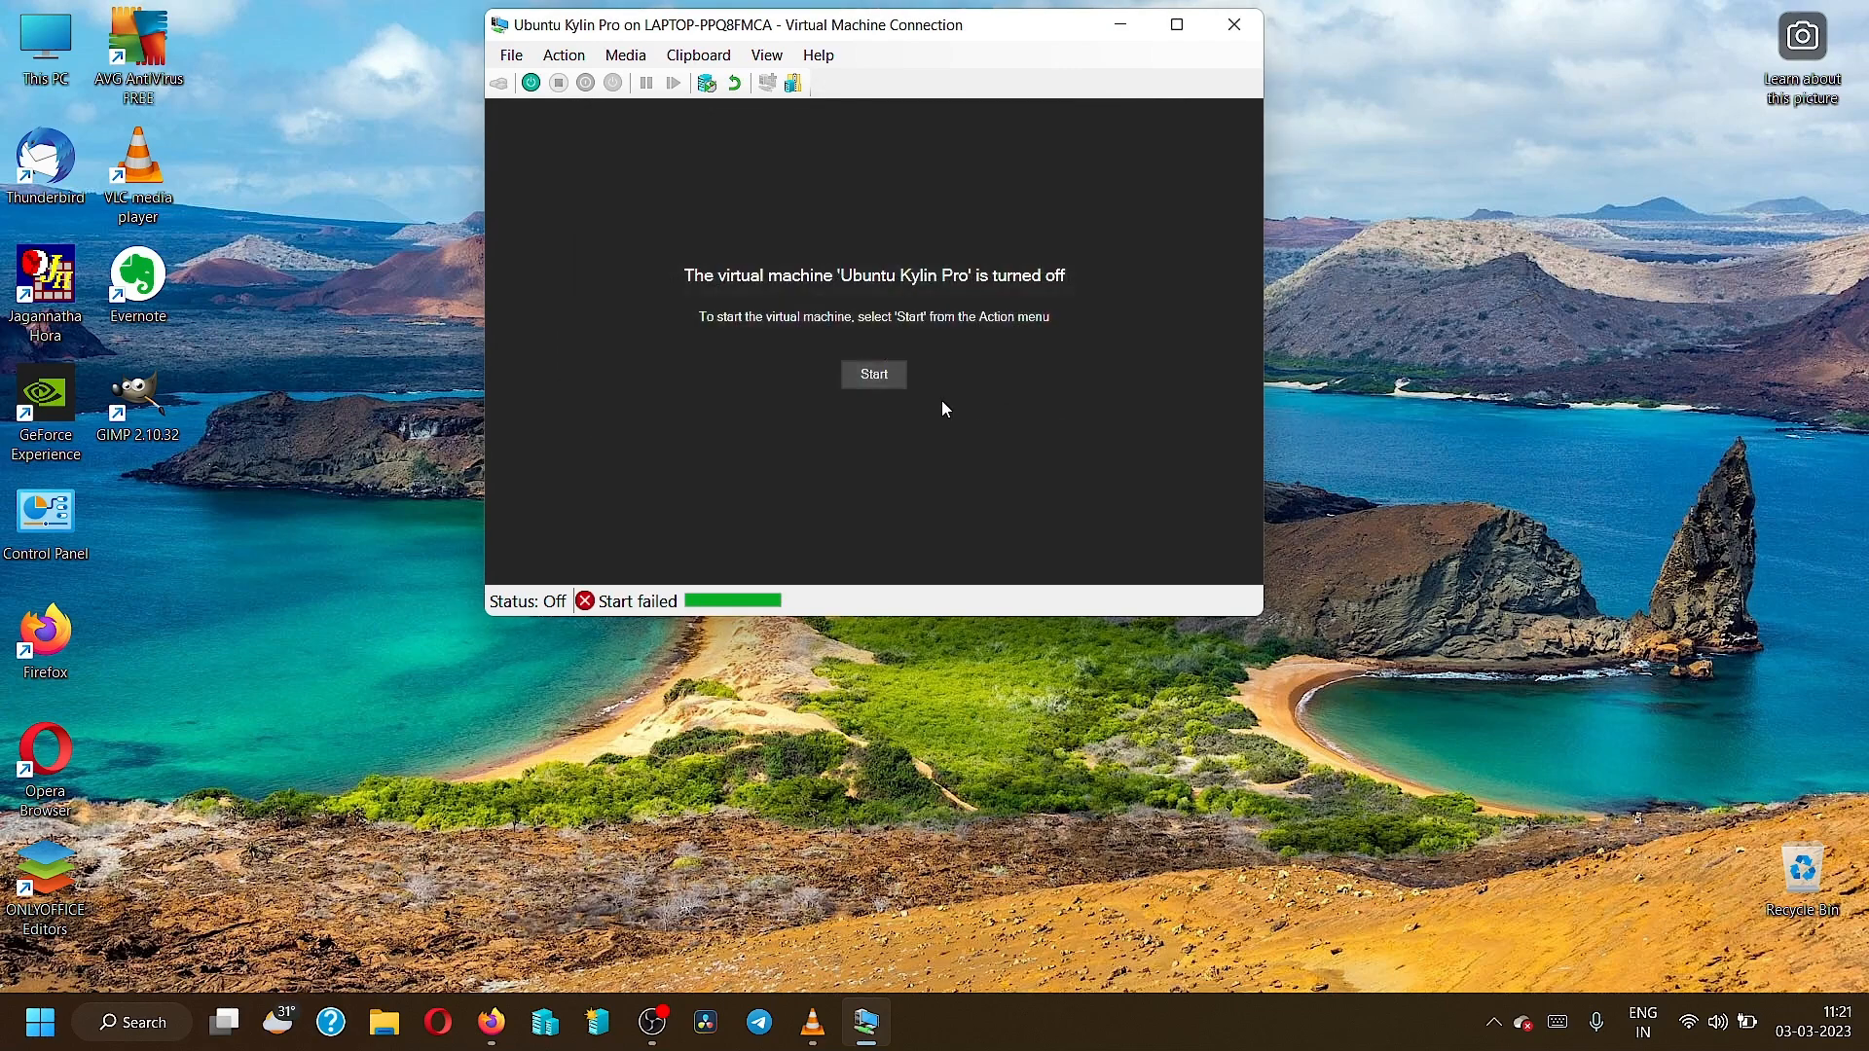
pyautogui.click(39, 1022)
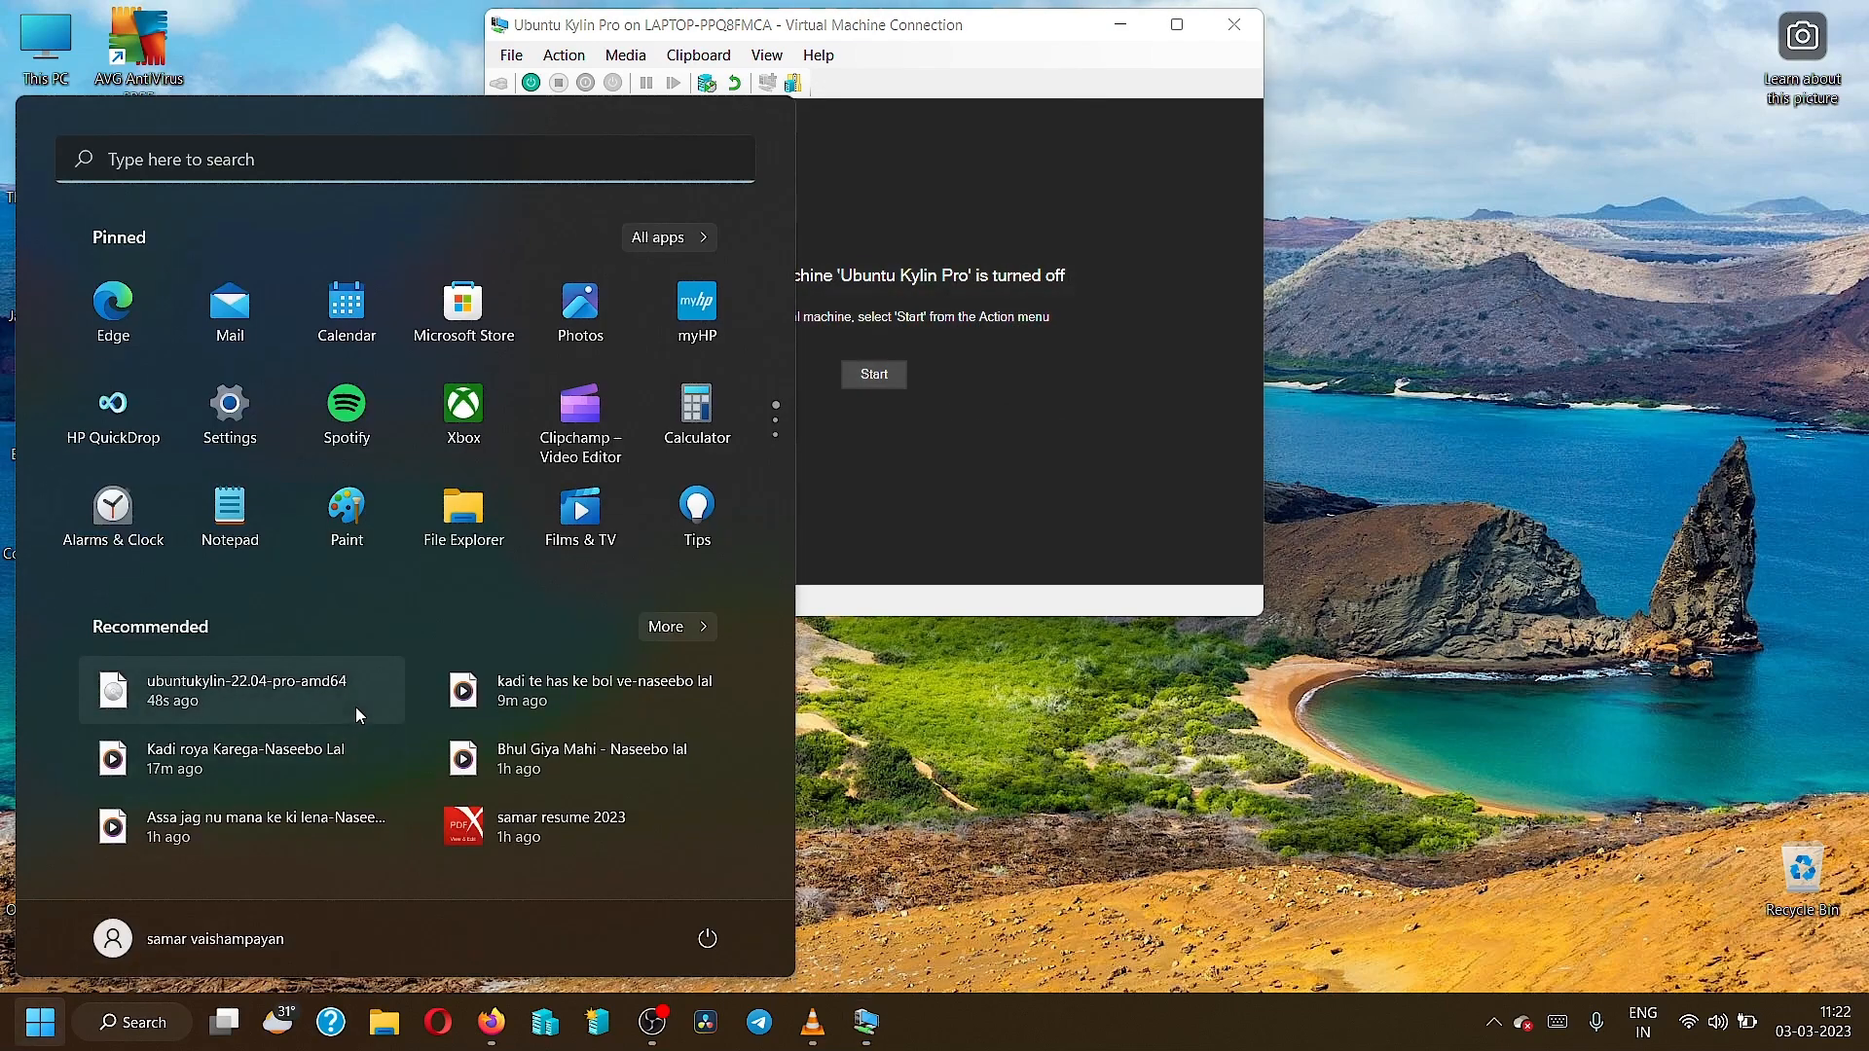
pyautogui.write('task Manager')
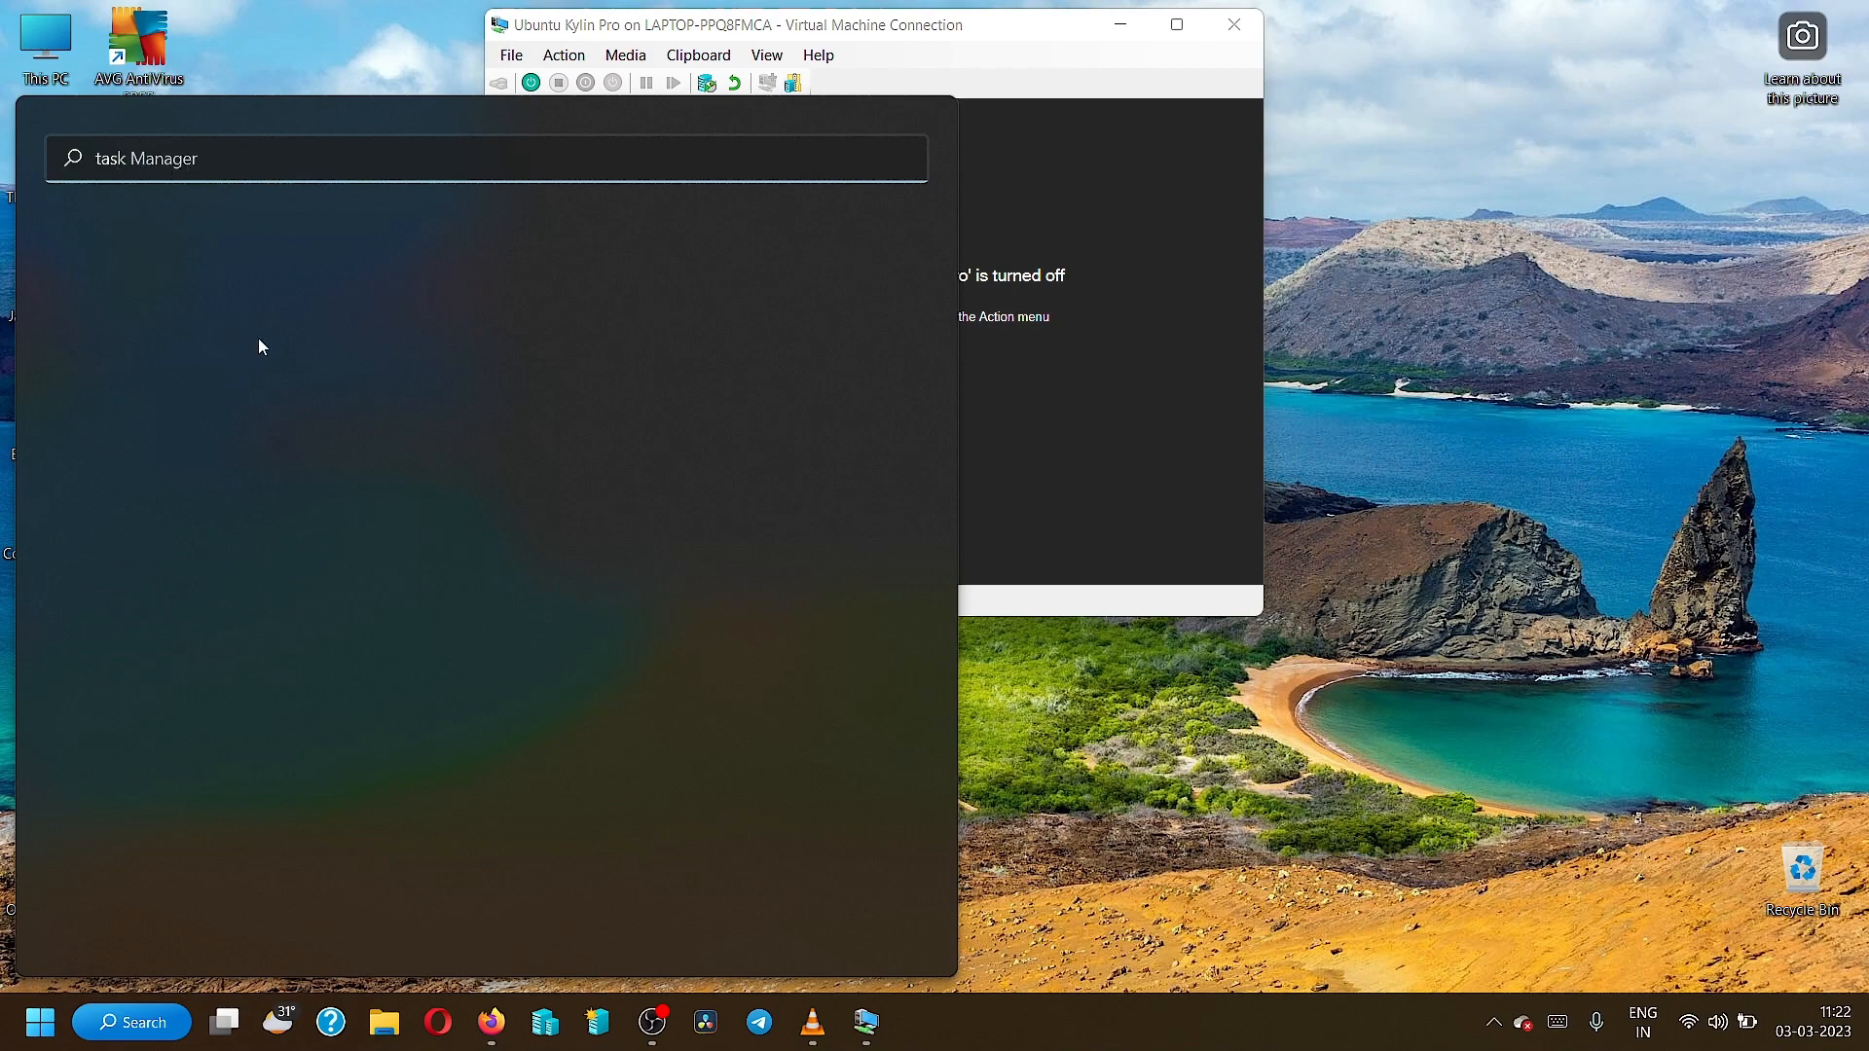
# Search the Start menu for 'task' and launch Task Manager.
pyautogui.click(1228, 587)
pyautogui.click(40, 1028)
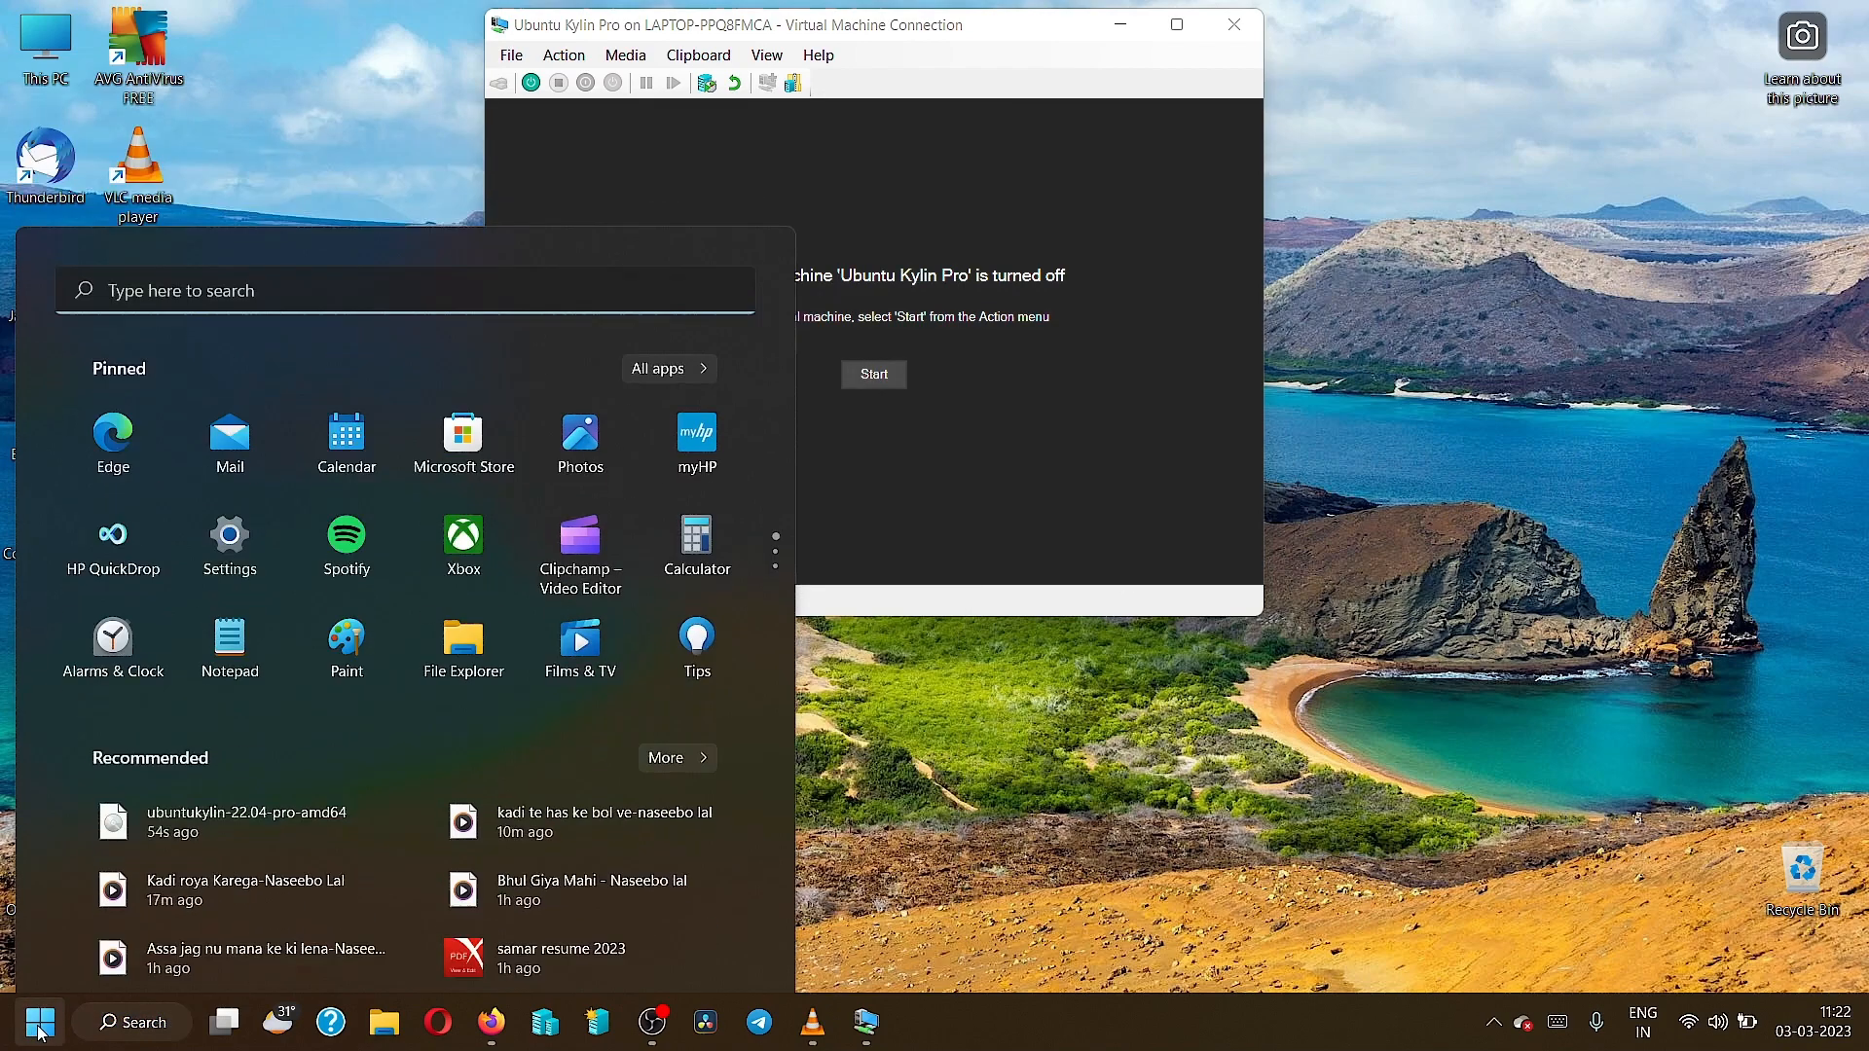
pyautogui.click(40, 1030)
pyautogui.click(40, 1030)
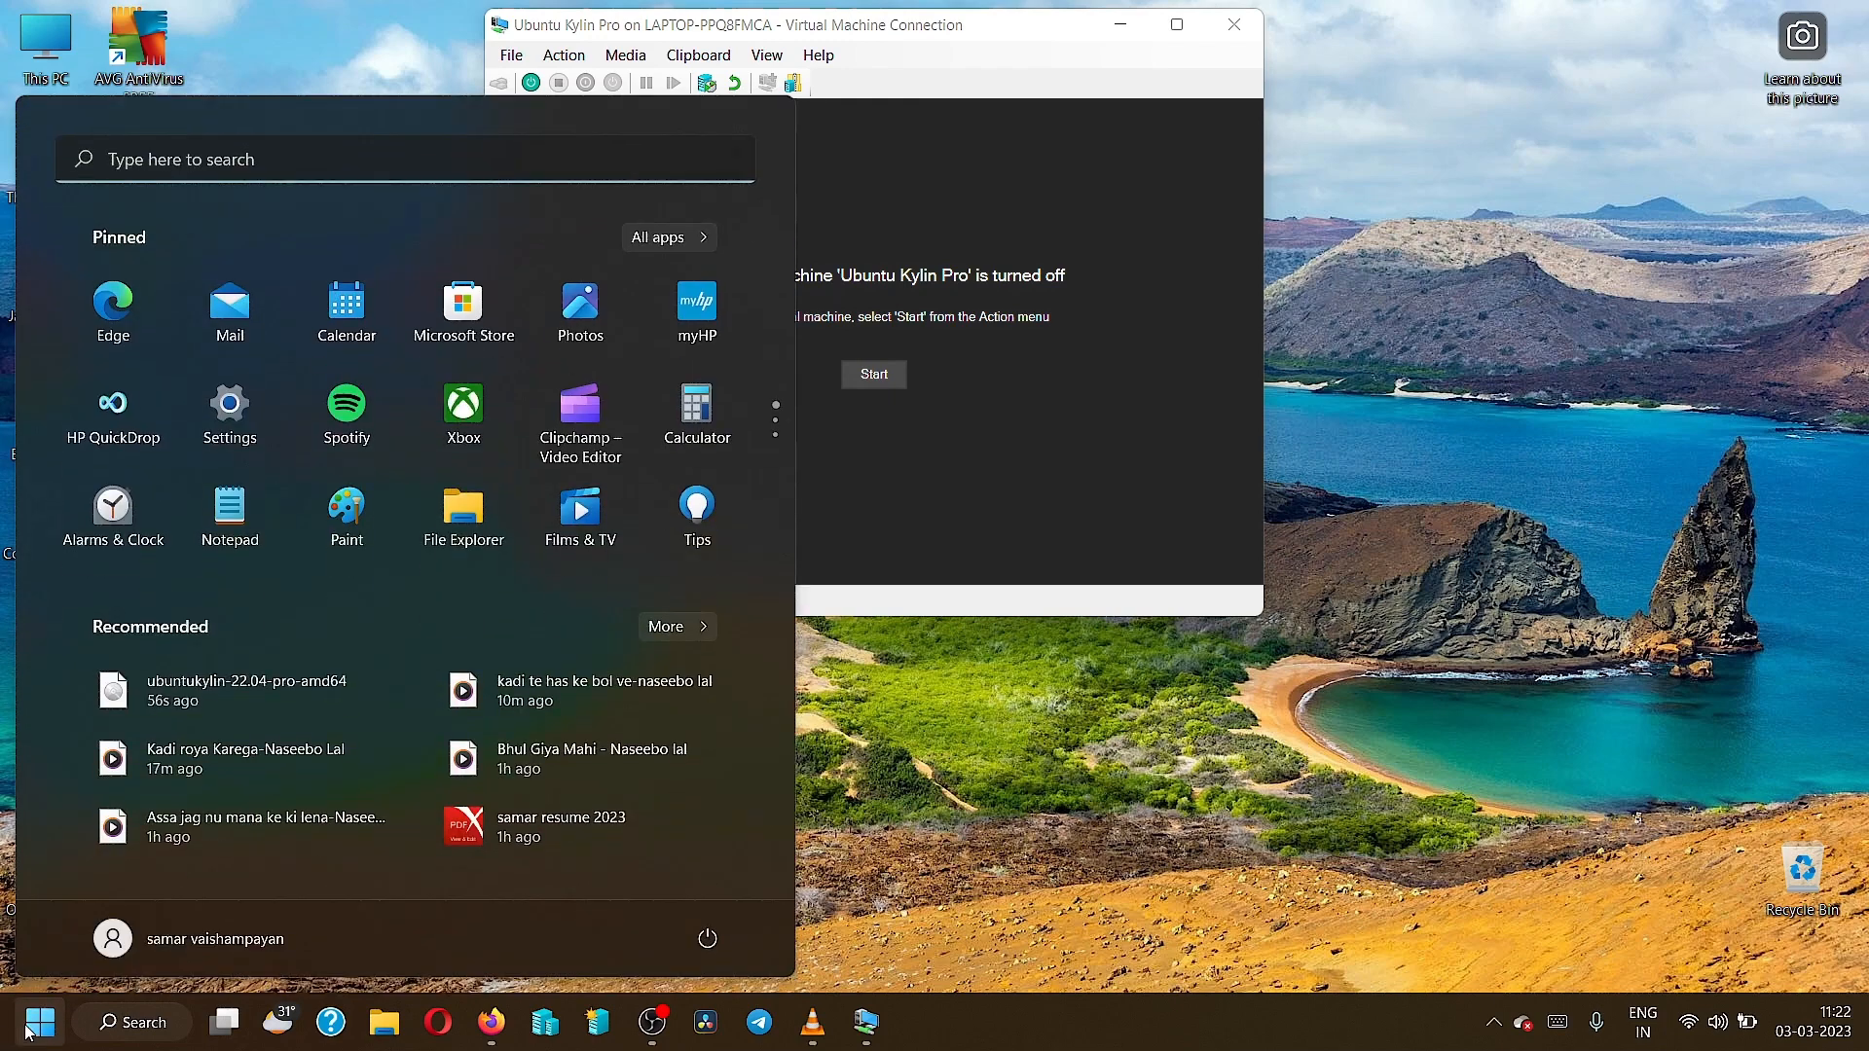
pyautogui.write('task')
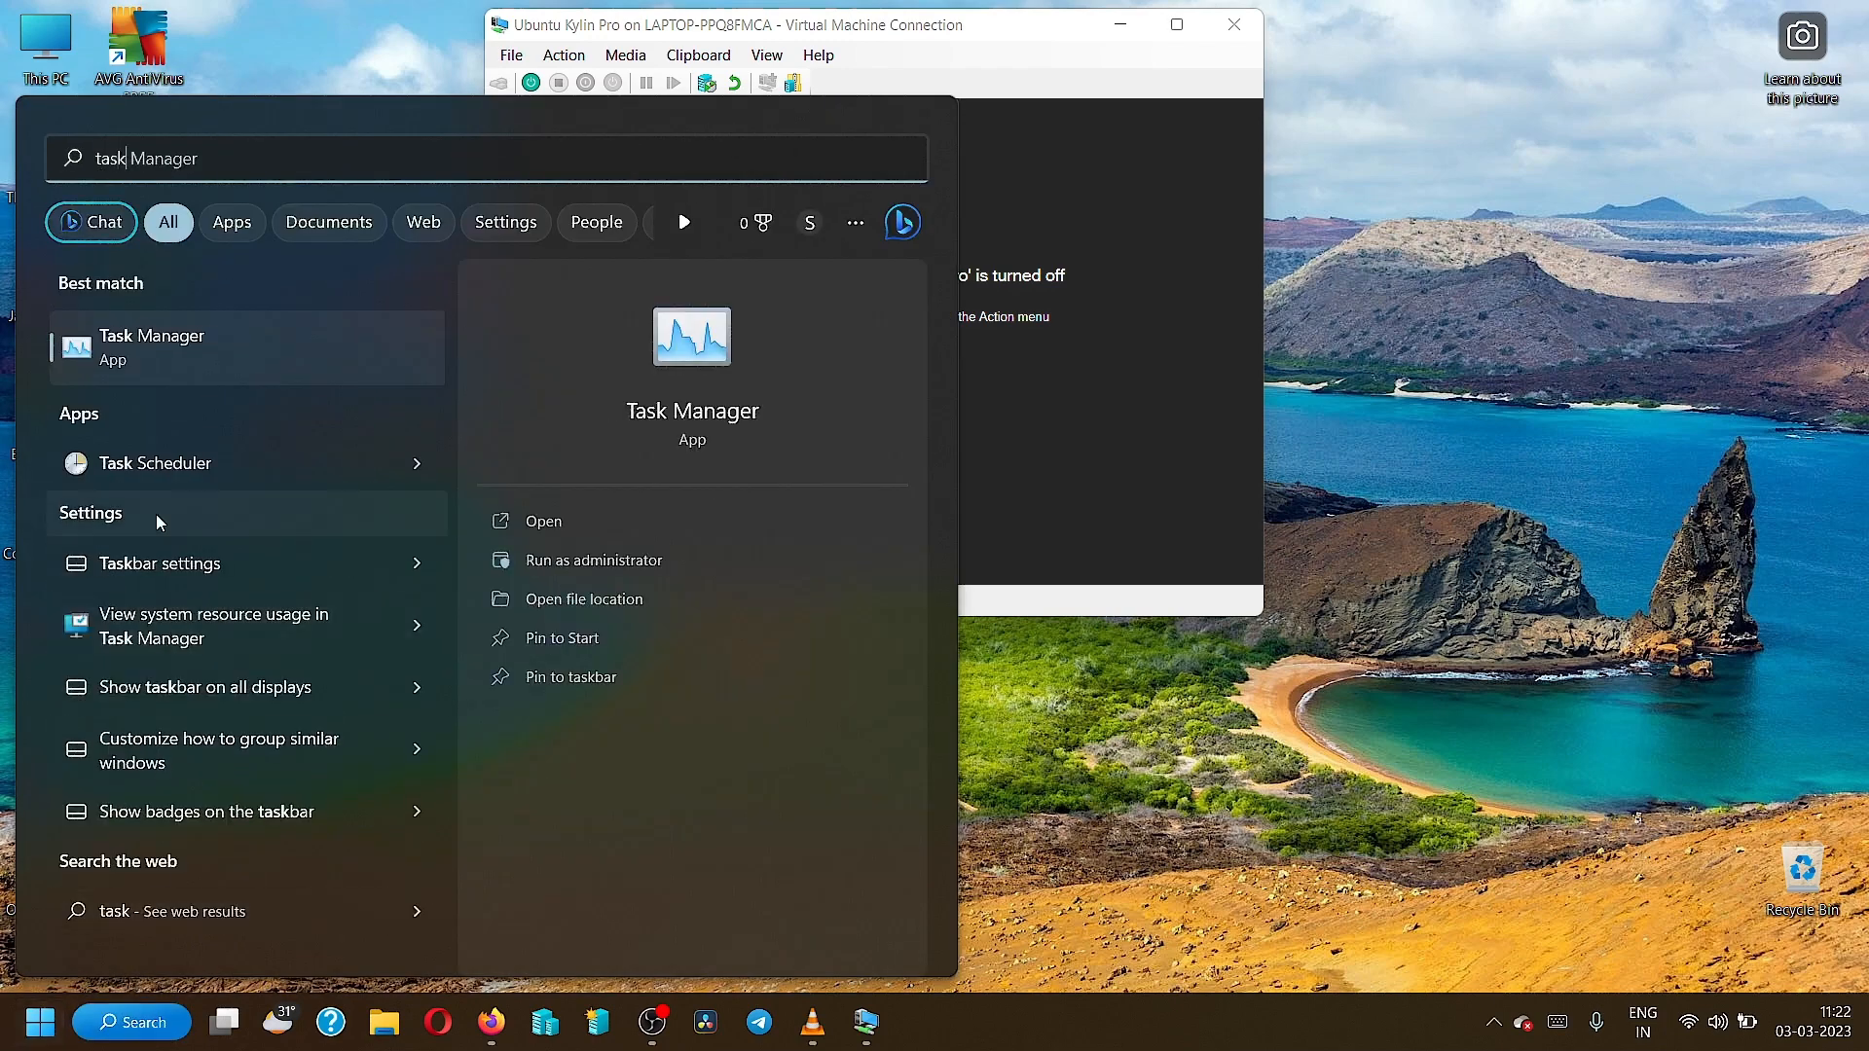
pyautogui.click(179, 336)
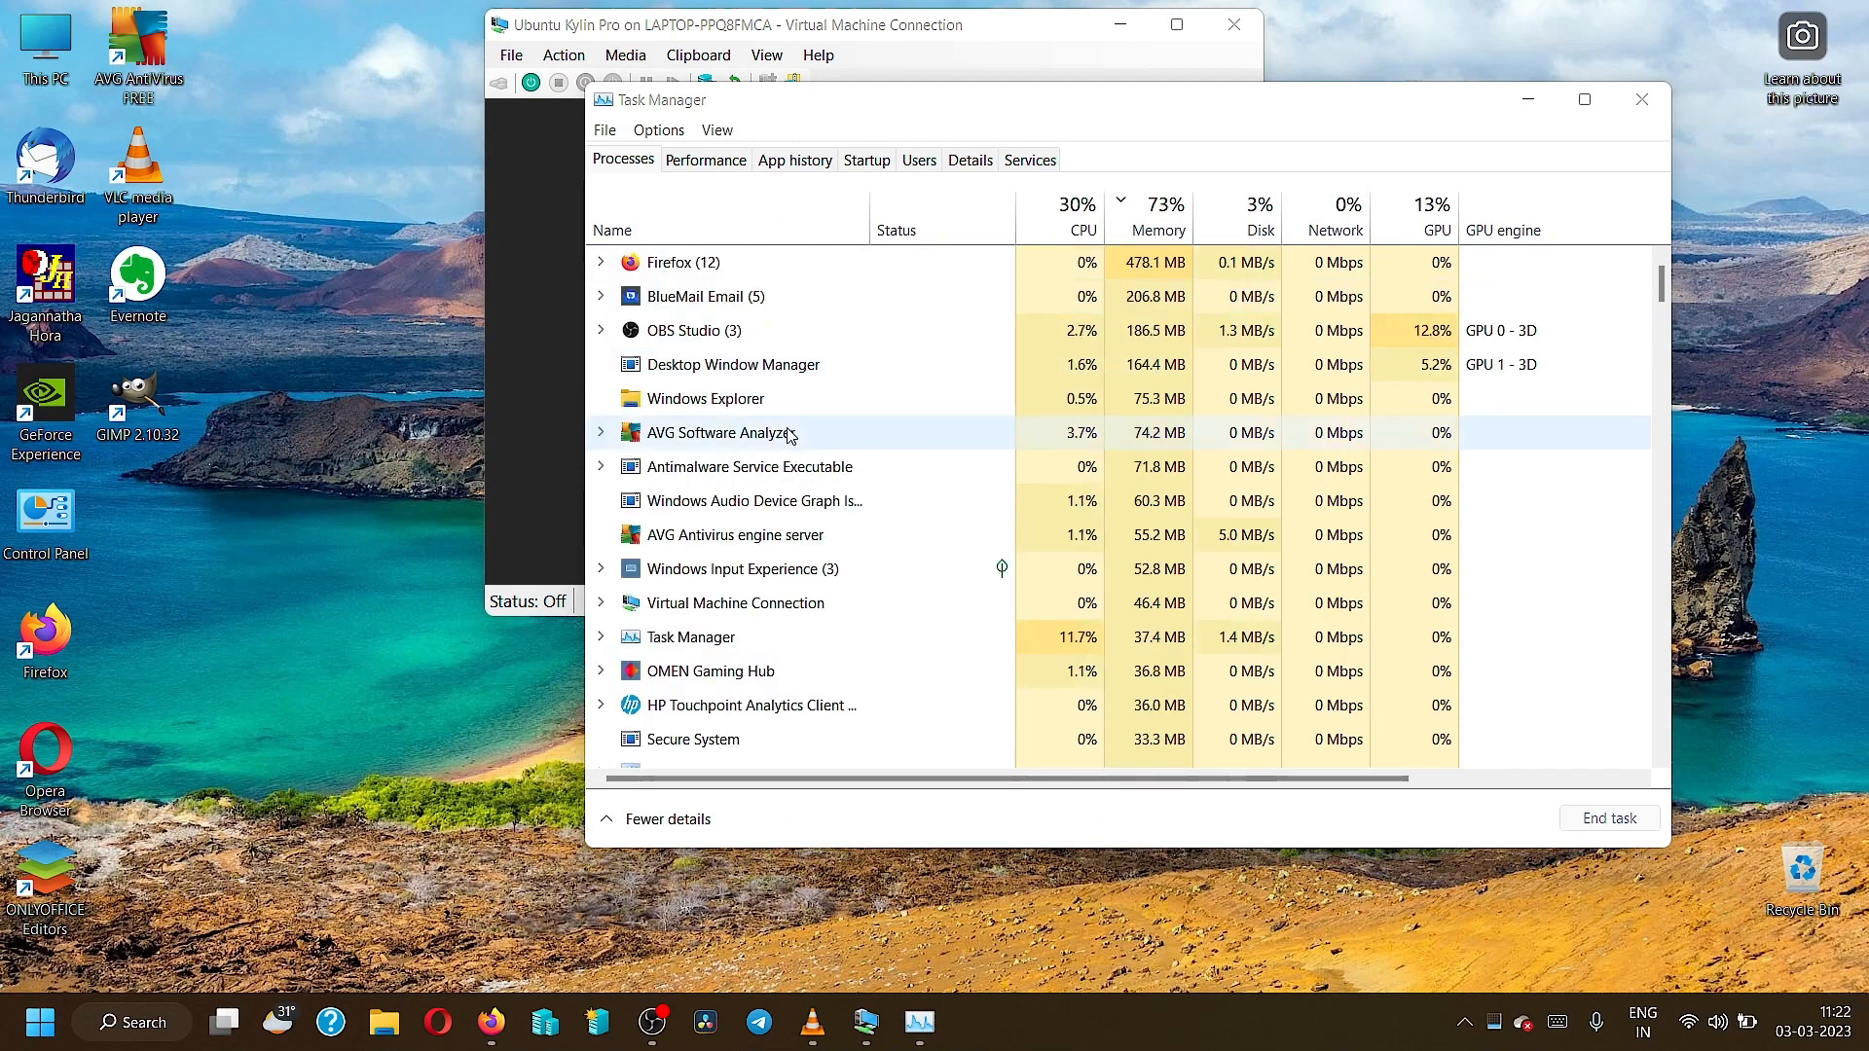
# End the BlueMail Email and Firefox tasks to free memory, then close Task Manager.
pyautogui.click(727, 315)
pyautogui.rightClick(727, 307)
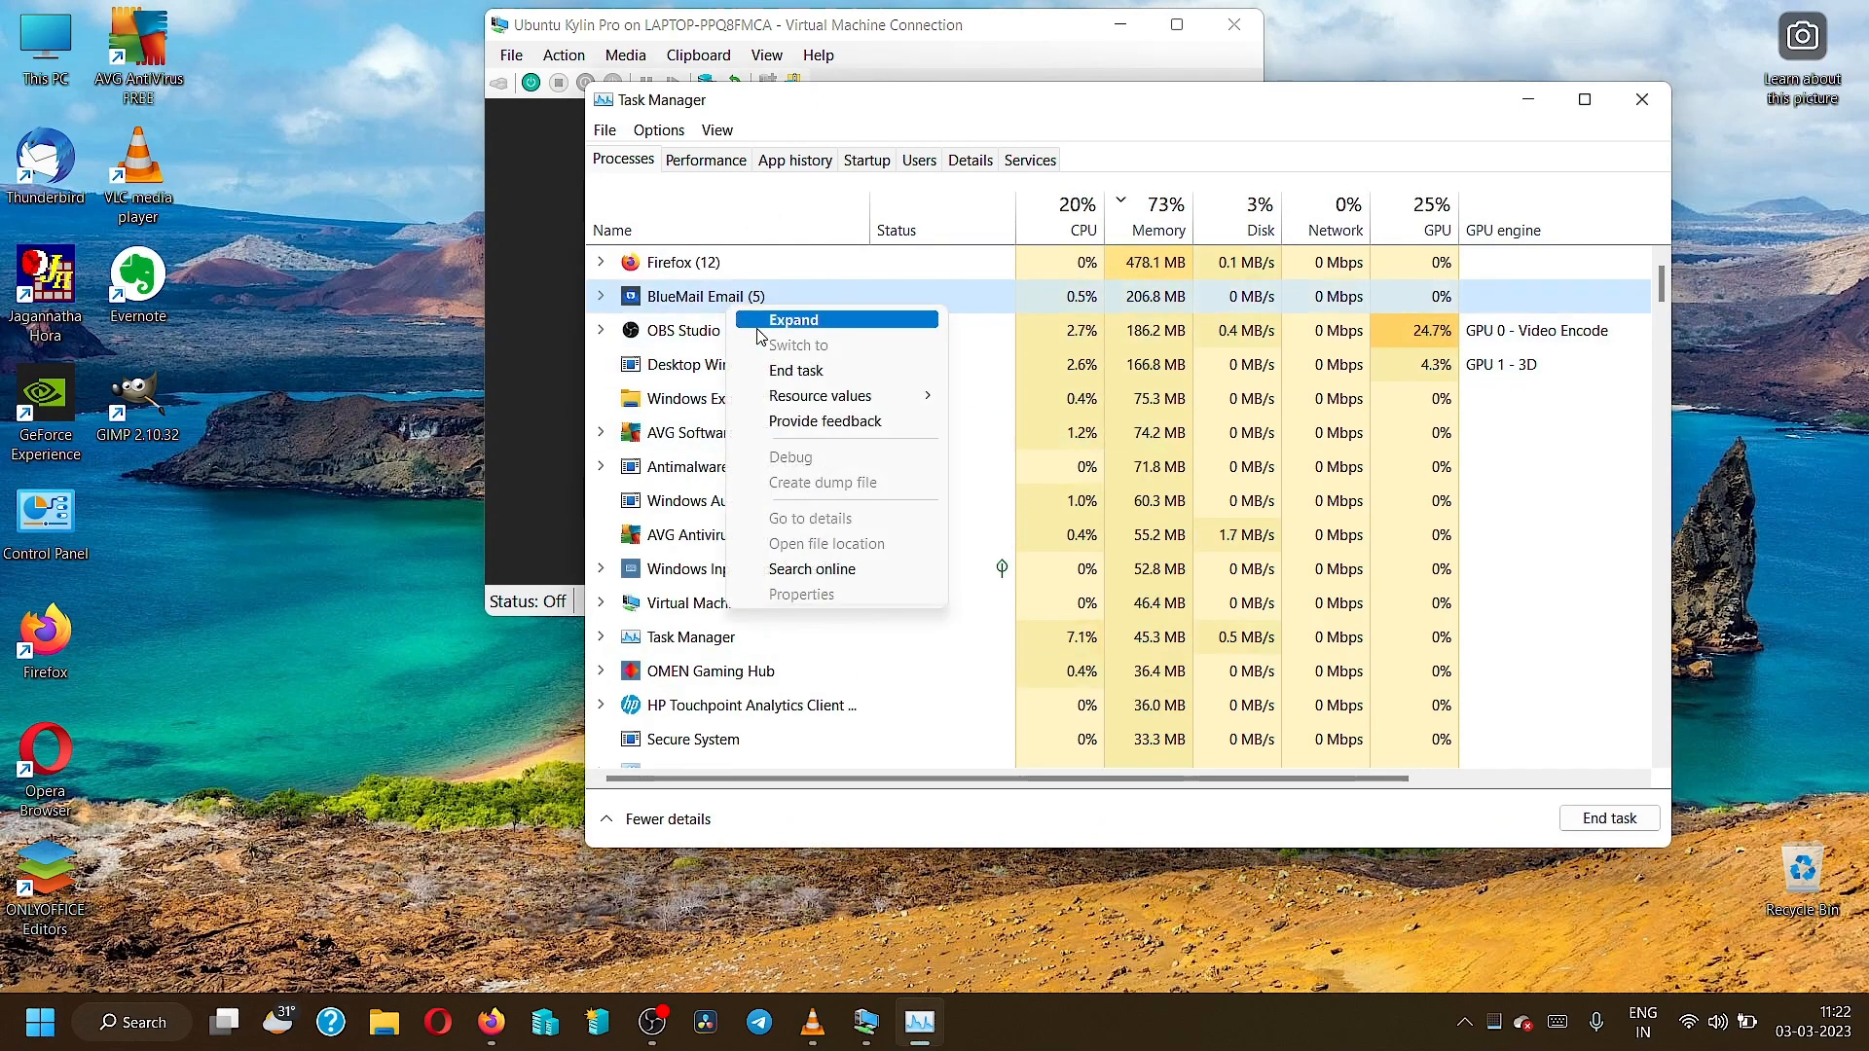
pyautogui.click(793, 372)
pyautogui.rightClick(716, 262)
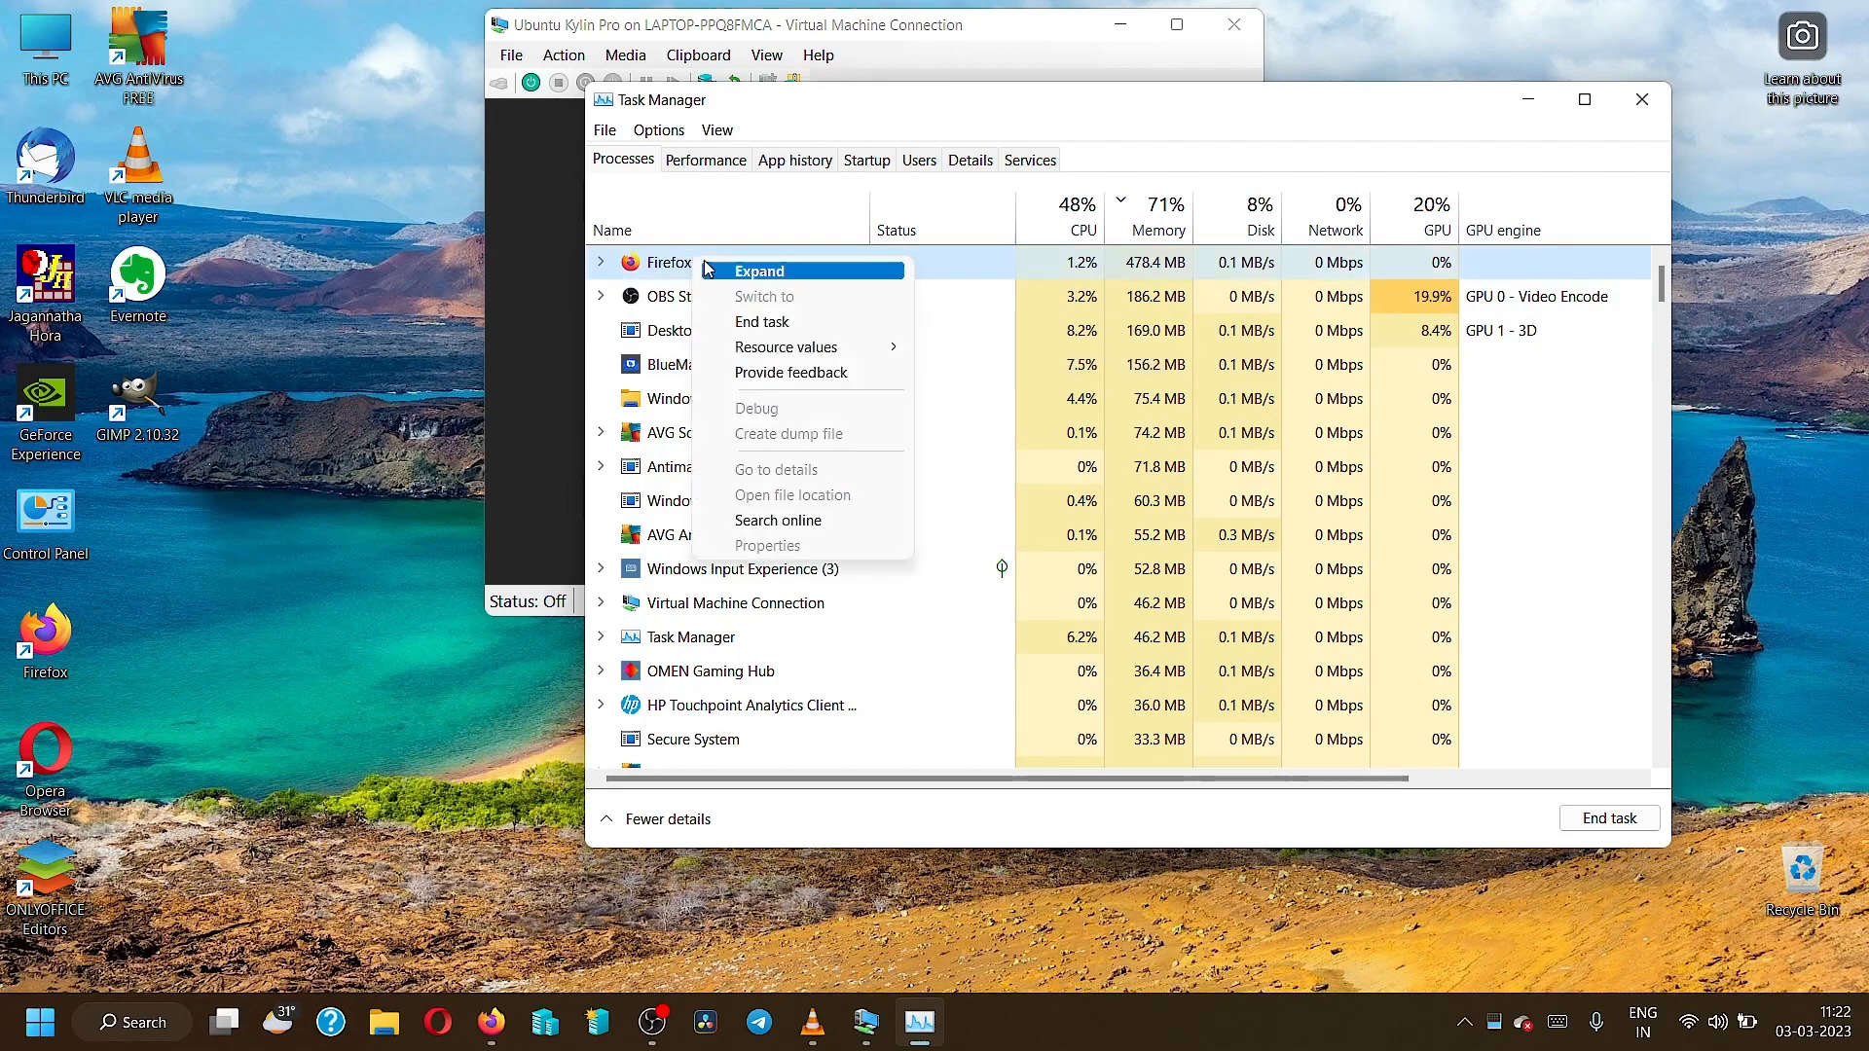
pyautogui.click(757, 321)
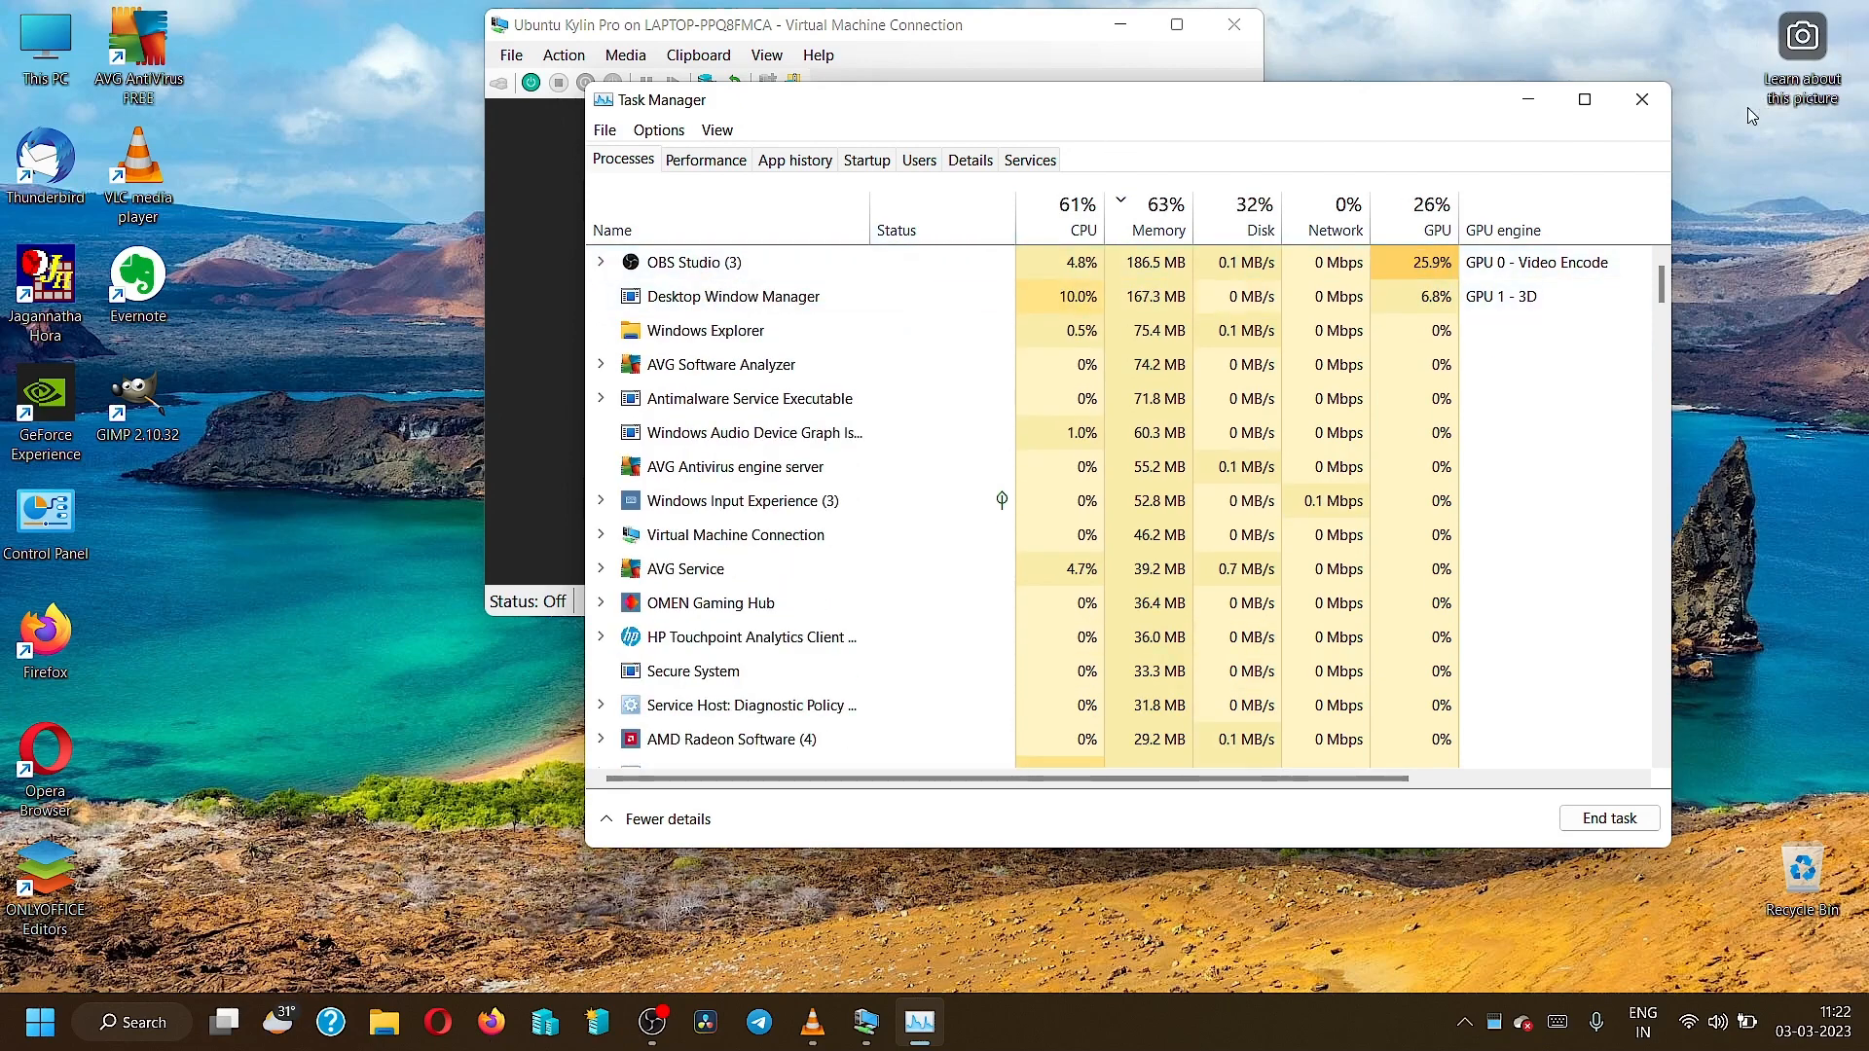
pyautogui.click(1641, 98)
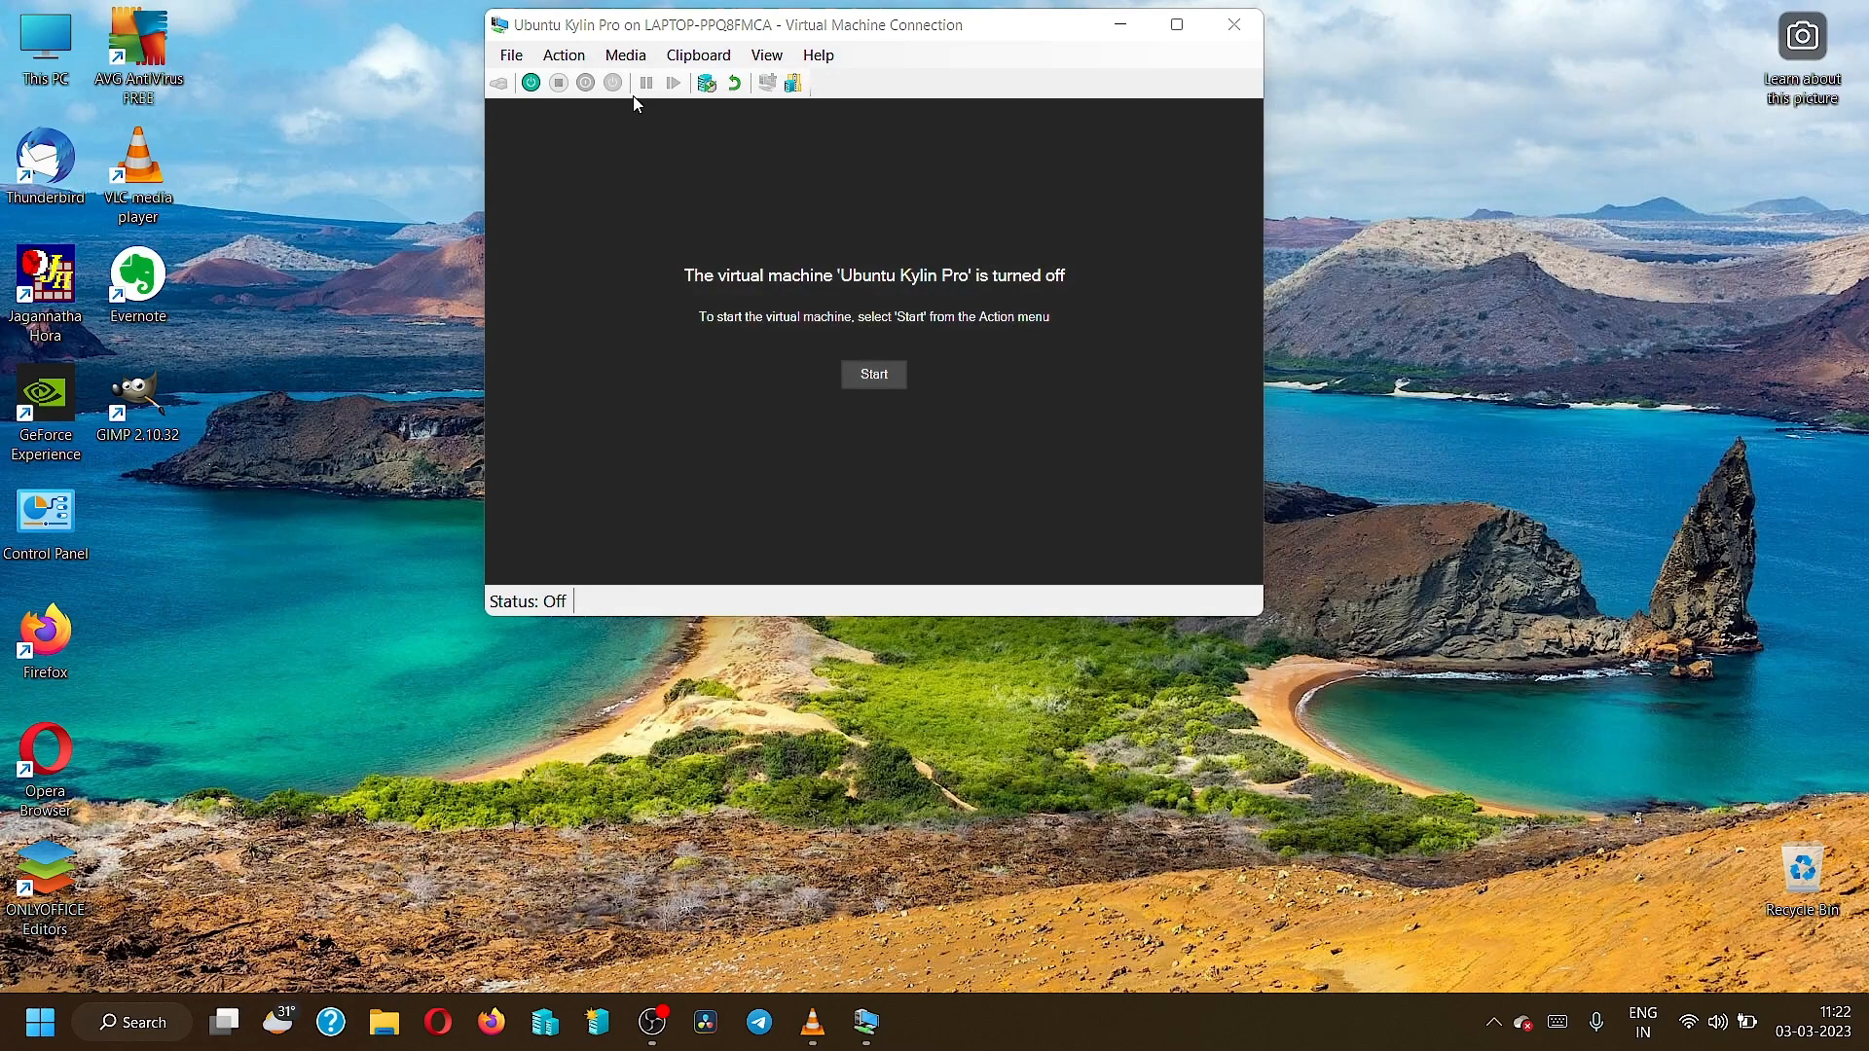
# Start the VM again past the checkpoint notice and make its display fill the screen.
pyautogui.click(880, 368)
pyautogui.click(910, 404)
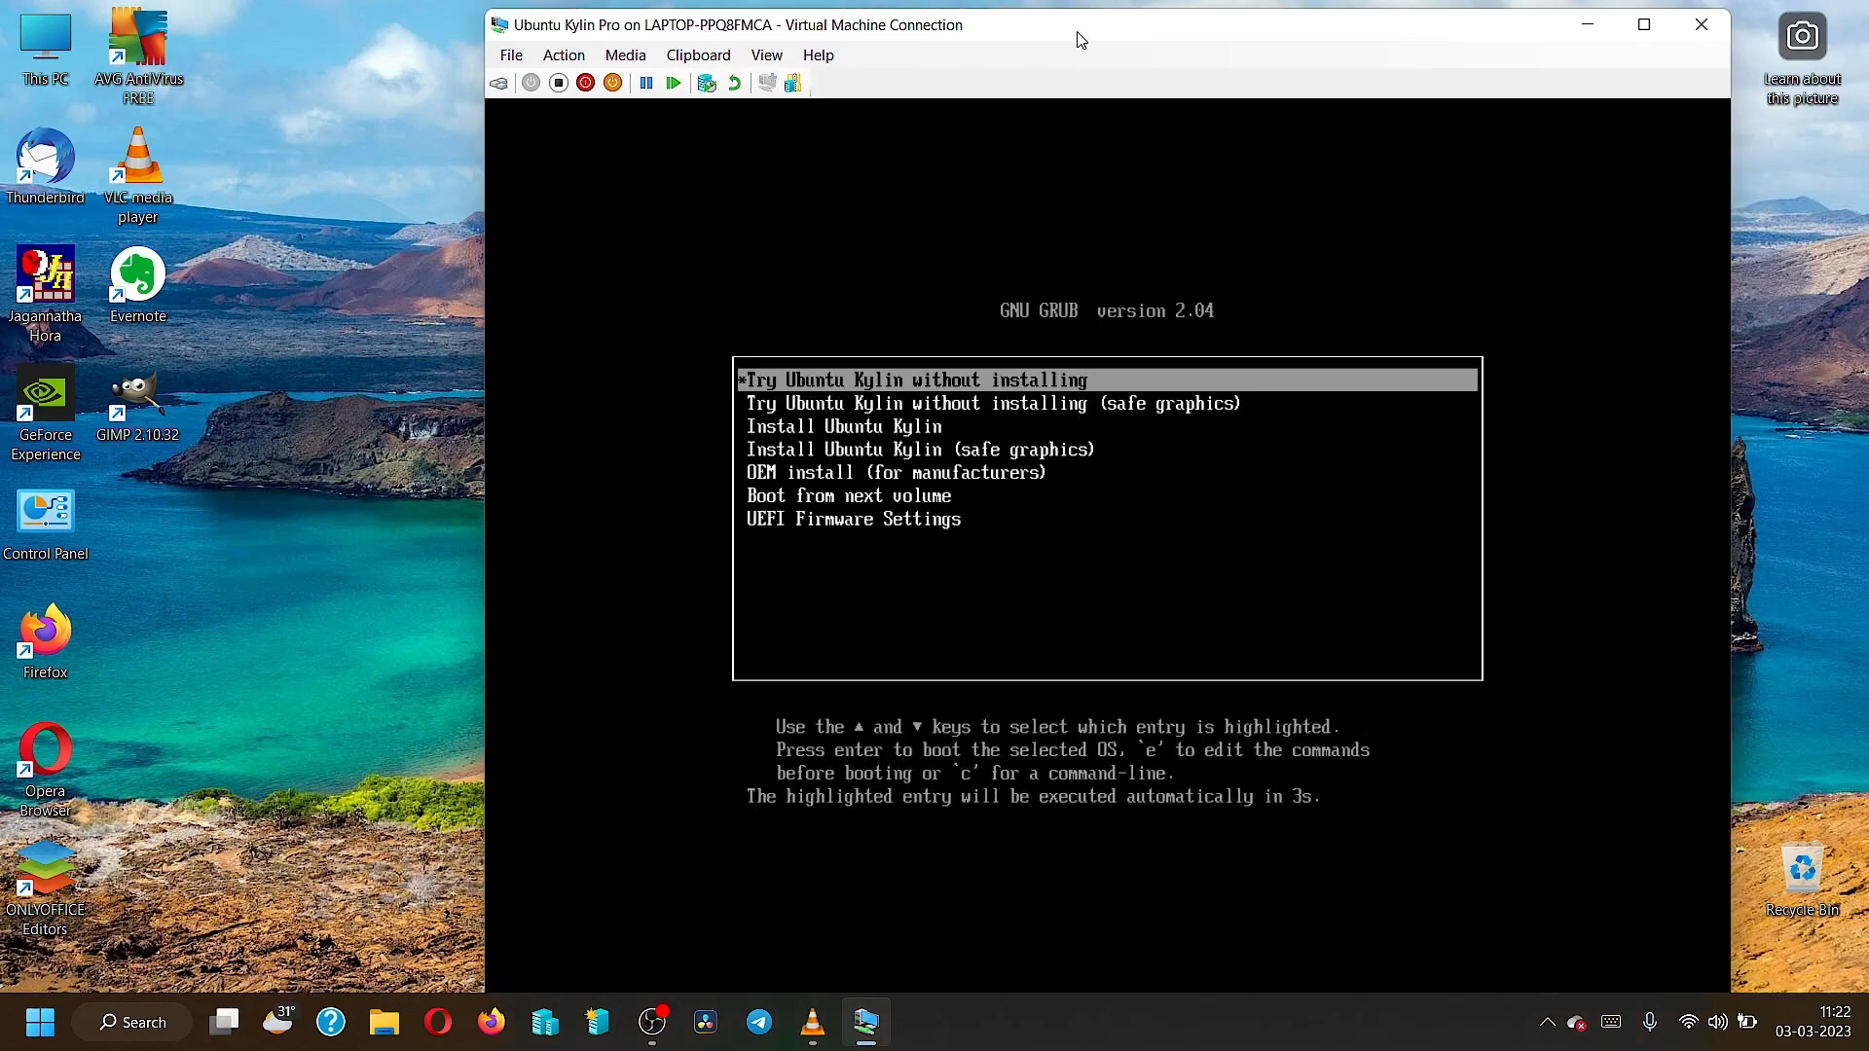
pyautogui.doubleClick(1077, 29)
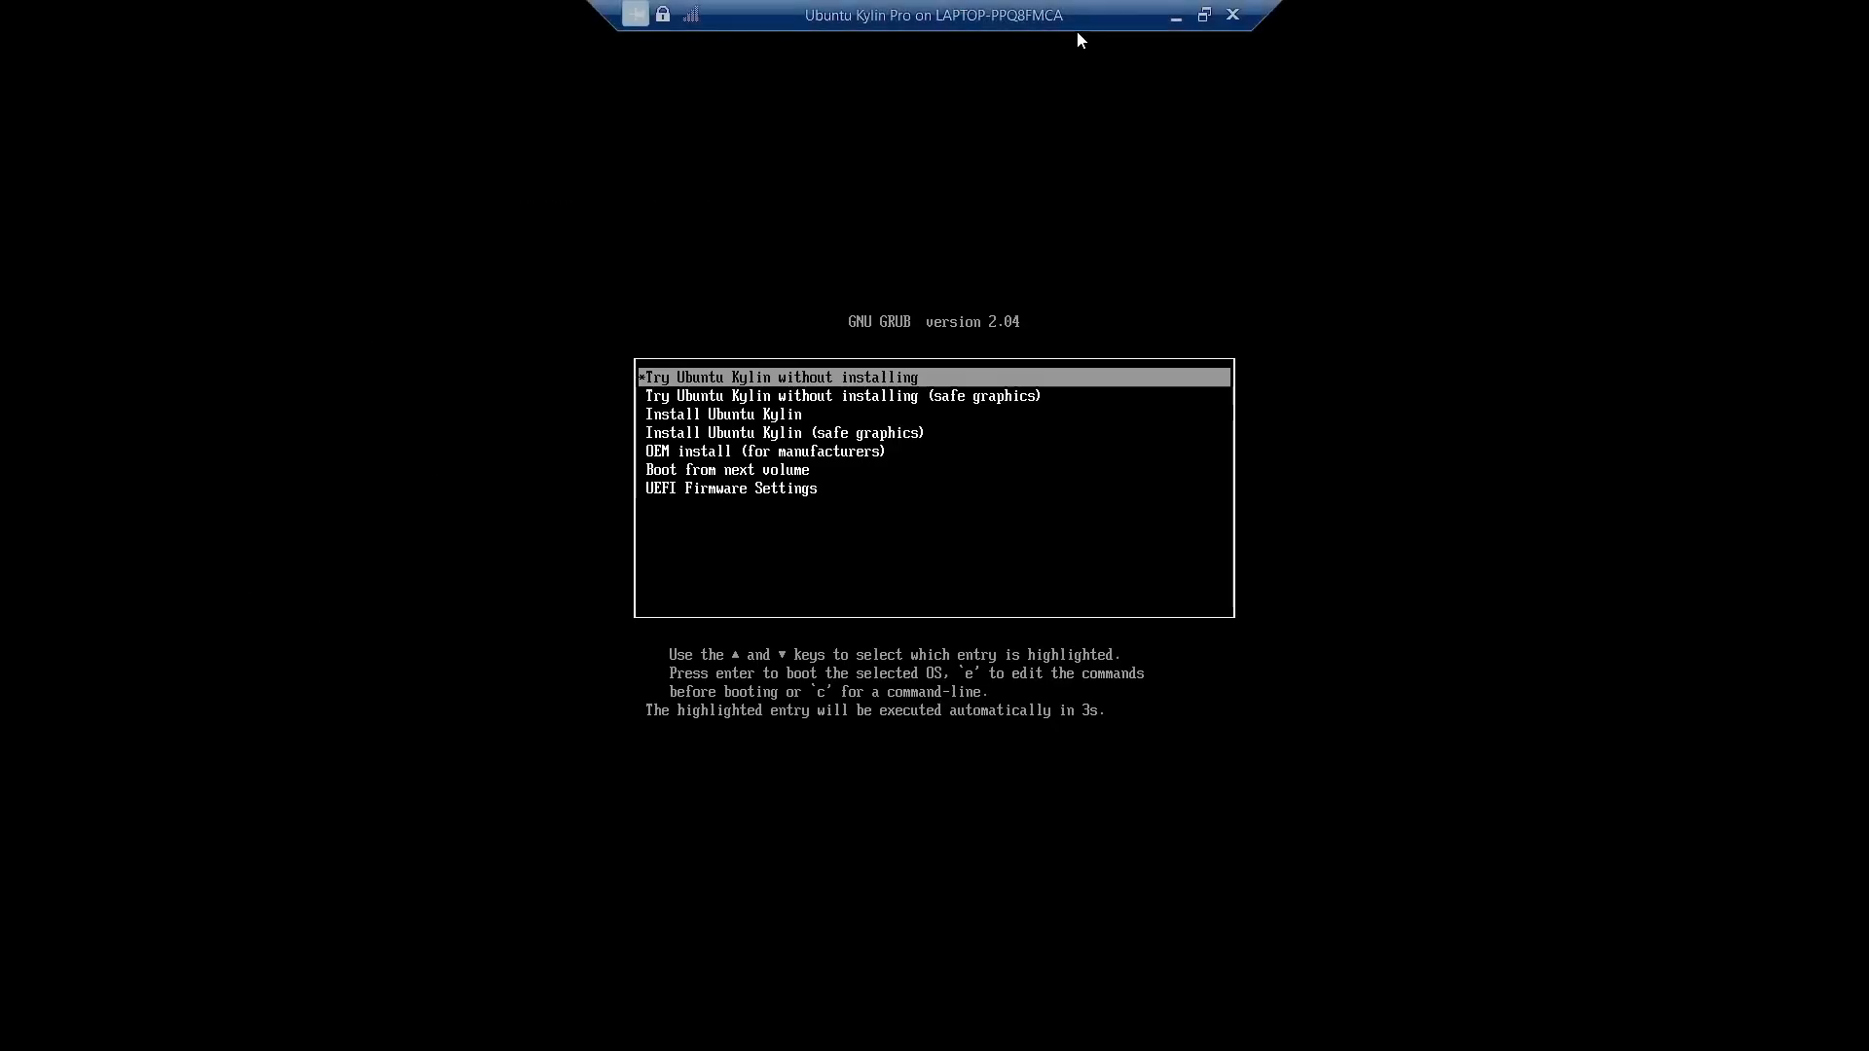
# Review the GRUB entries and boot 'Try Ubuntu Kylin without installing'.
pyautogui.press('Down')
pyautogui.press('Down')
pyautogui.press('Down')
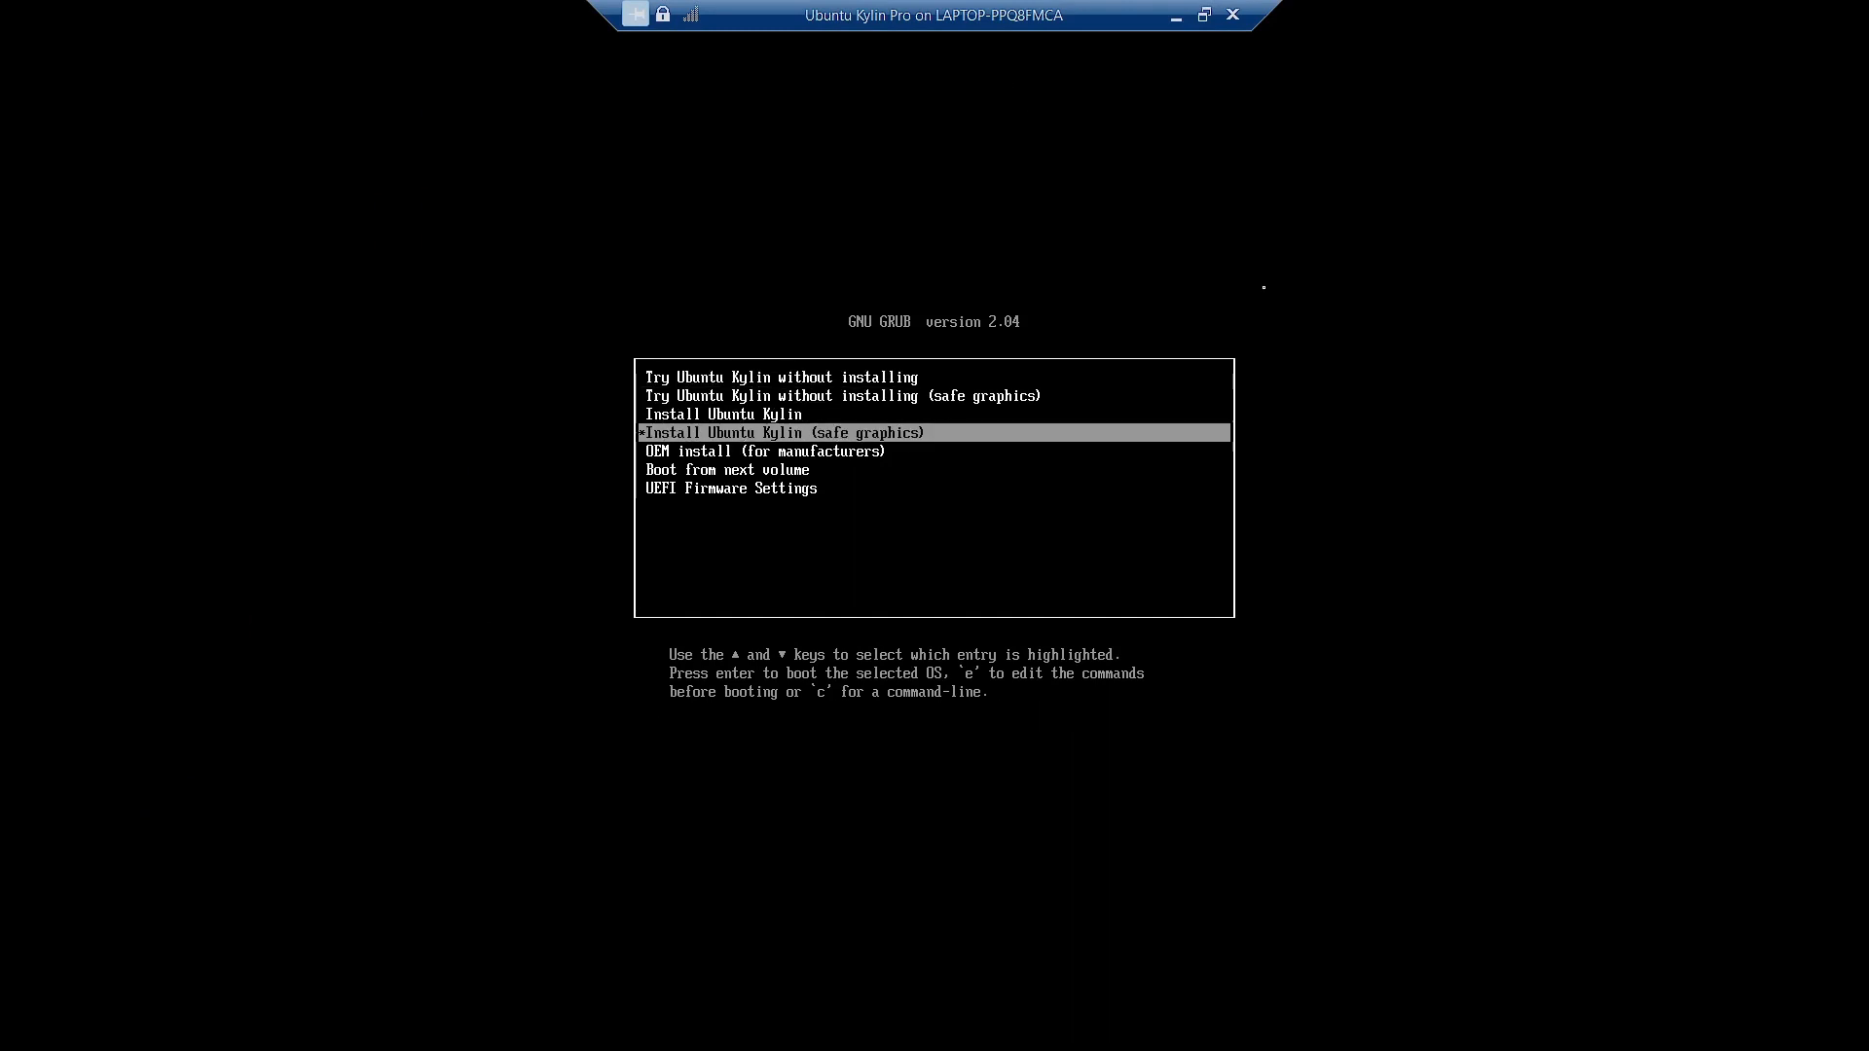
pyautogui.press('Up')
pyautogui.press('Up')
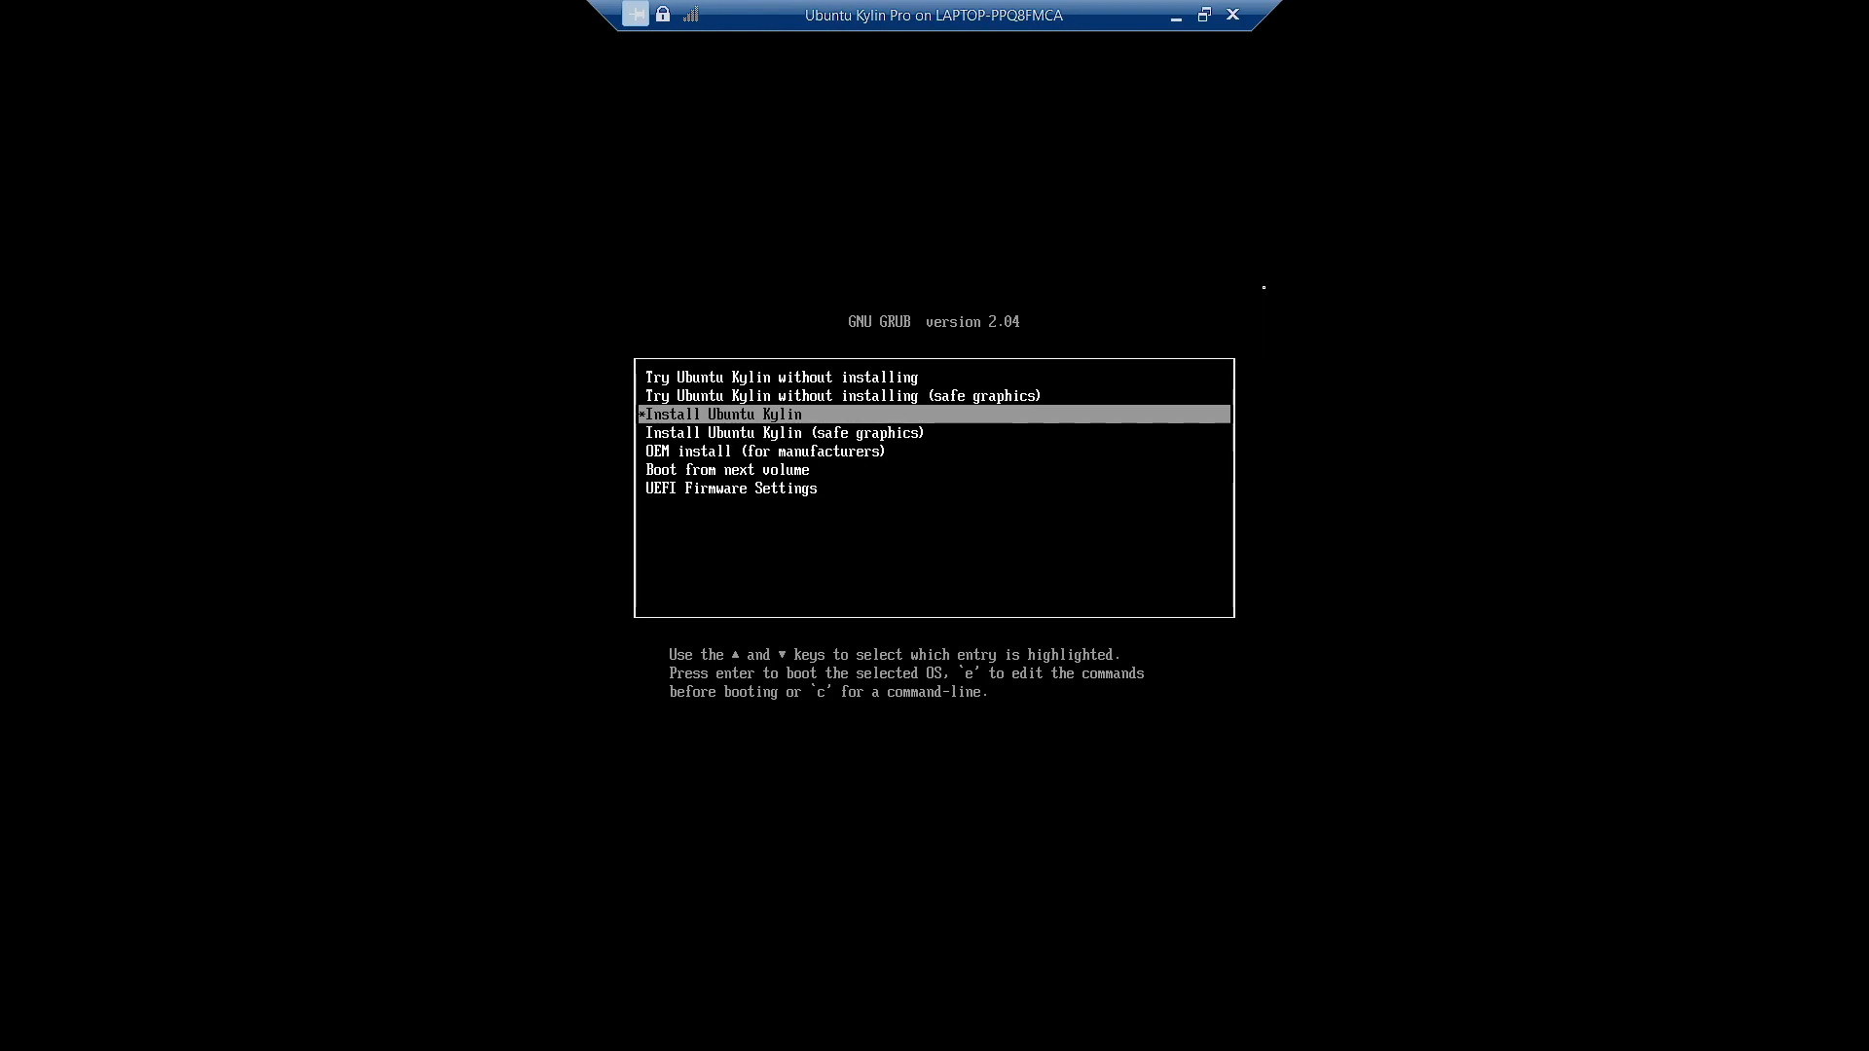
pyautogui.press('Up')
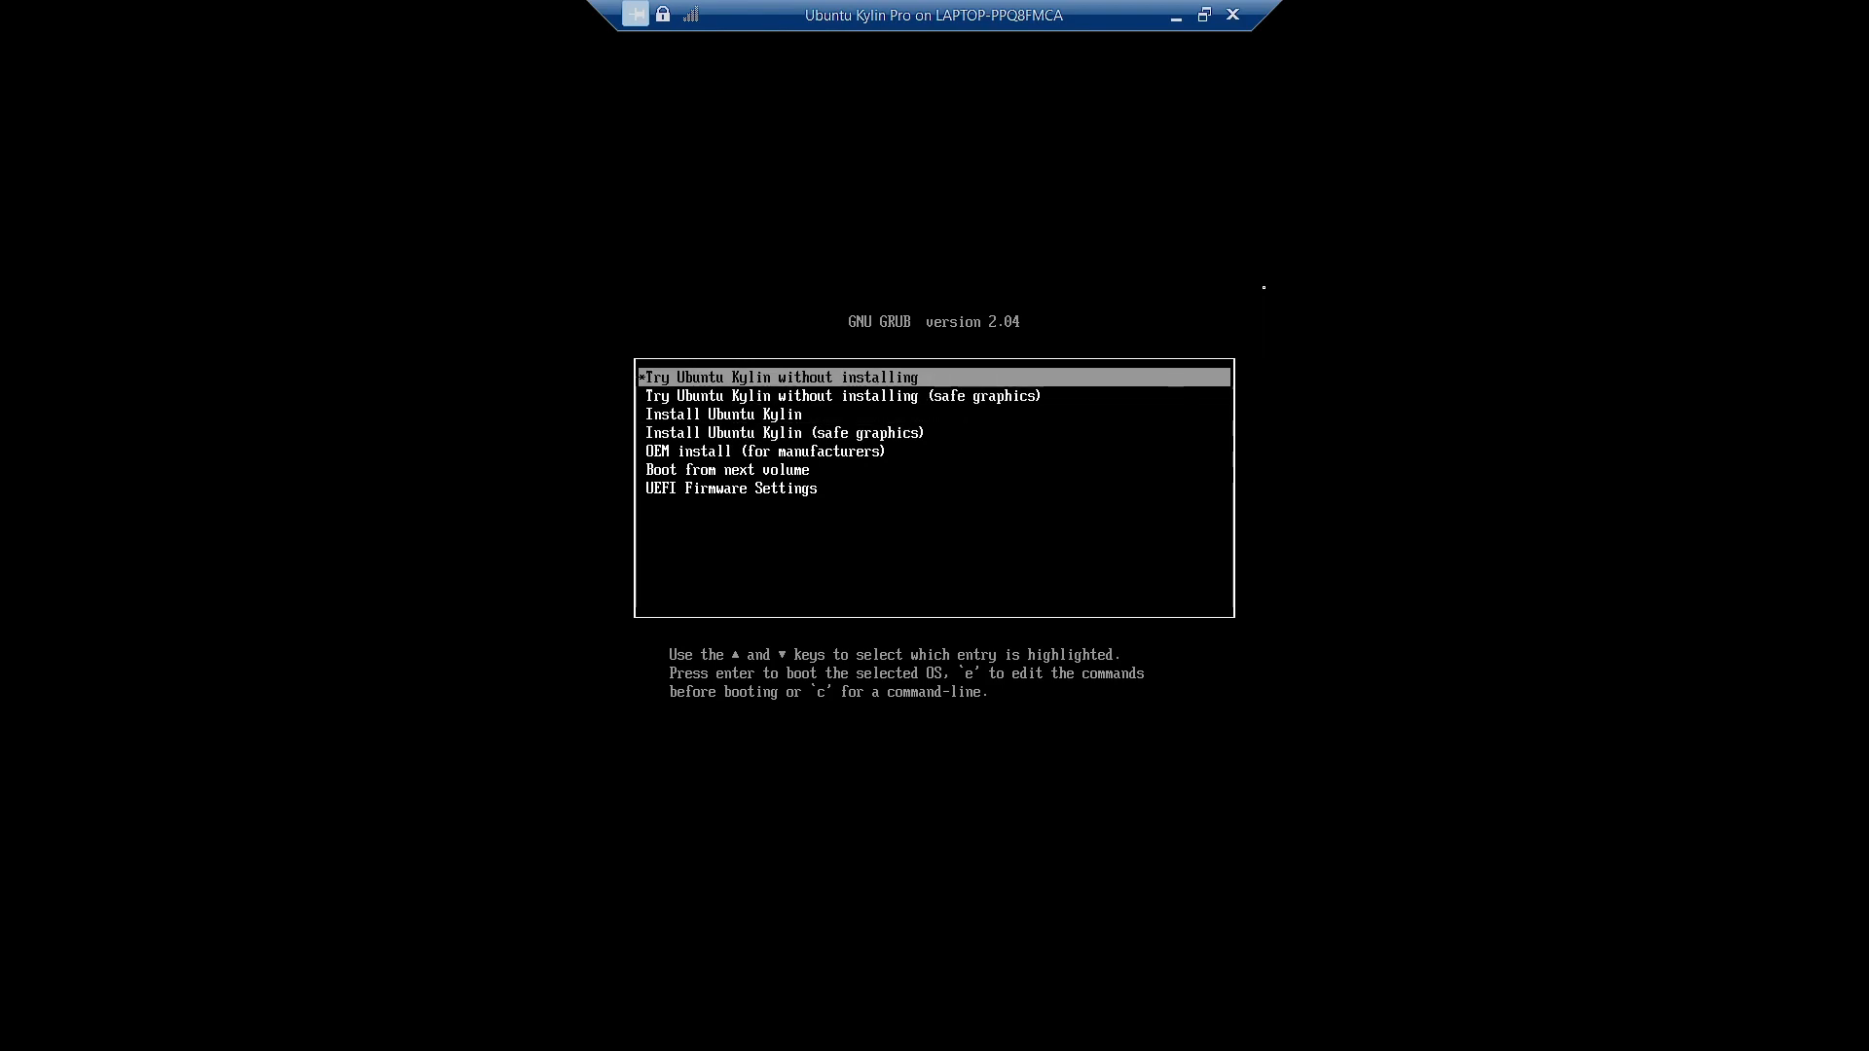
pyautogui.press('Down')
pyautogui.press('Down')
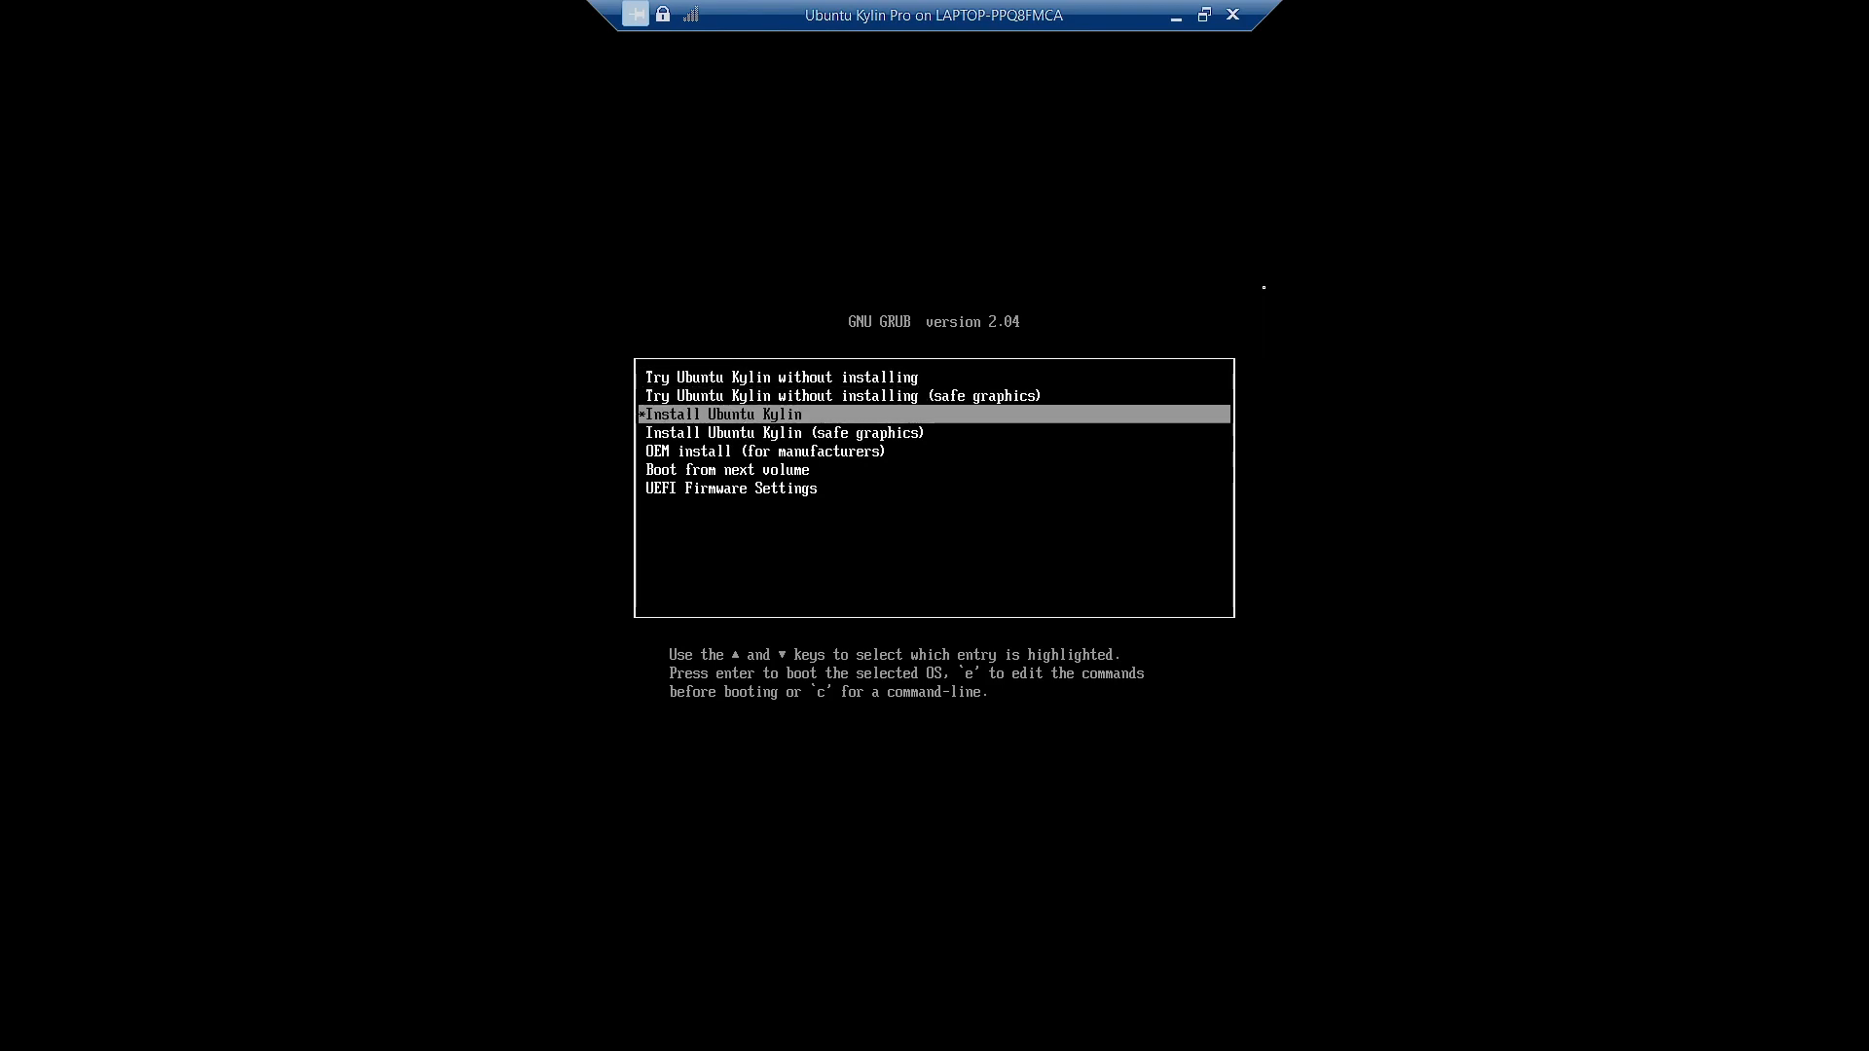
pyautogui.press('Down')
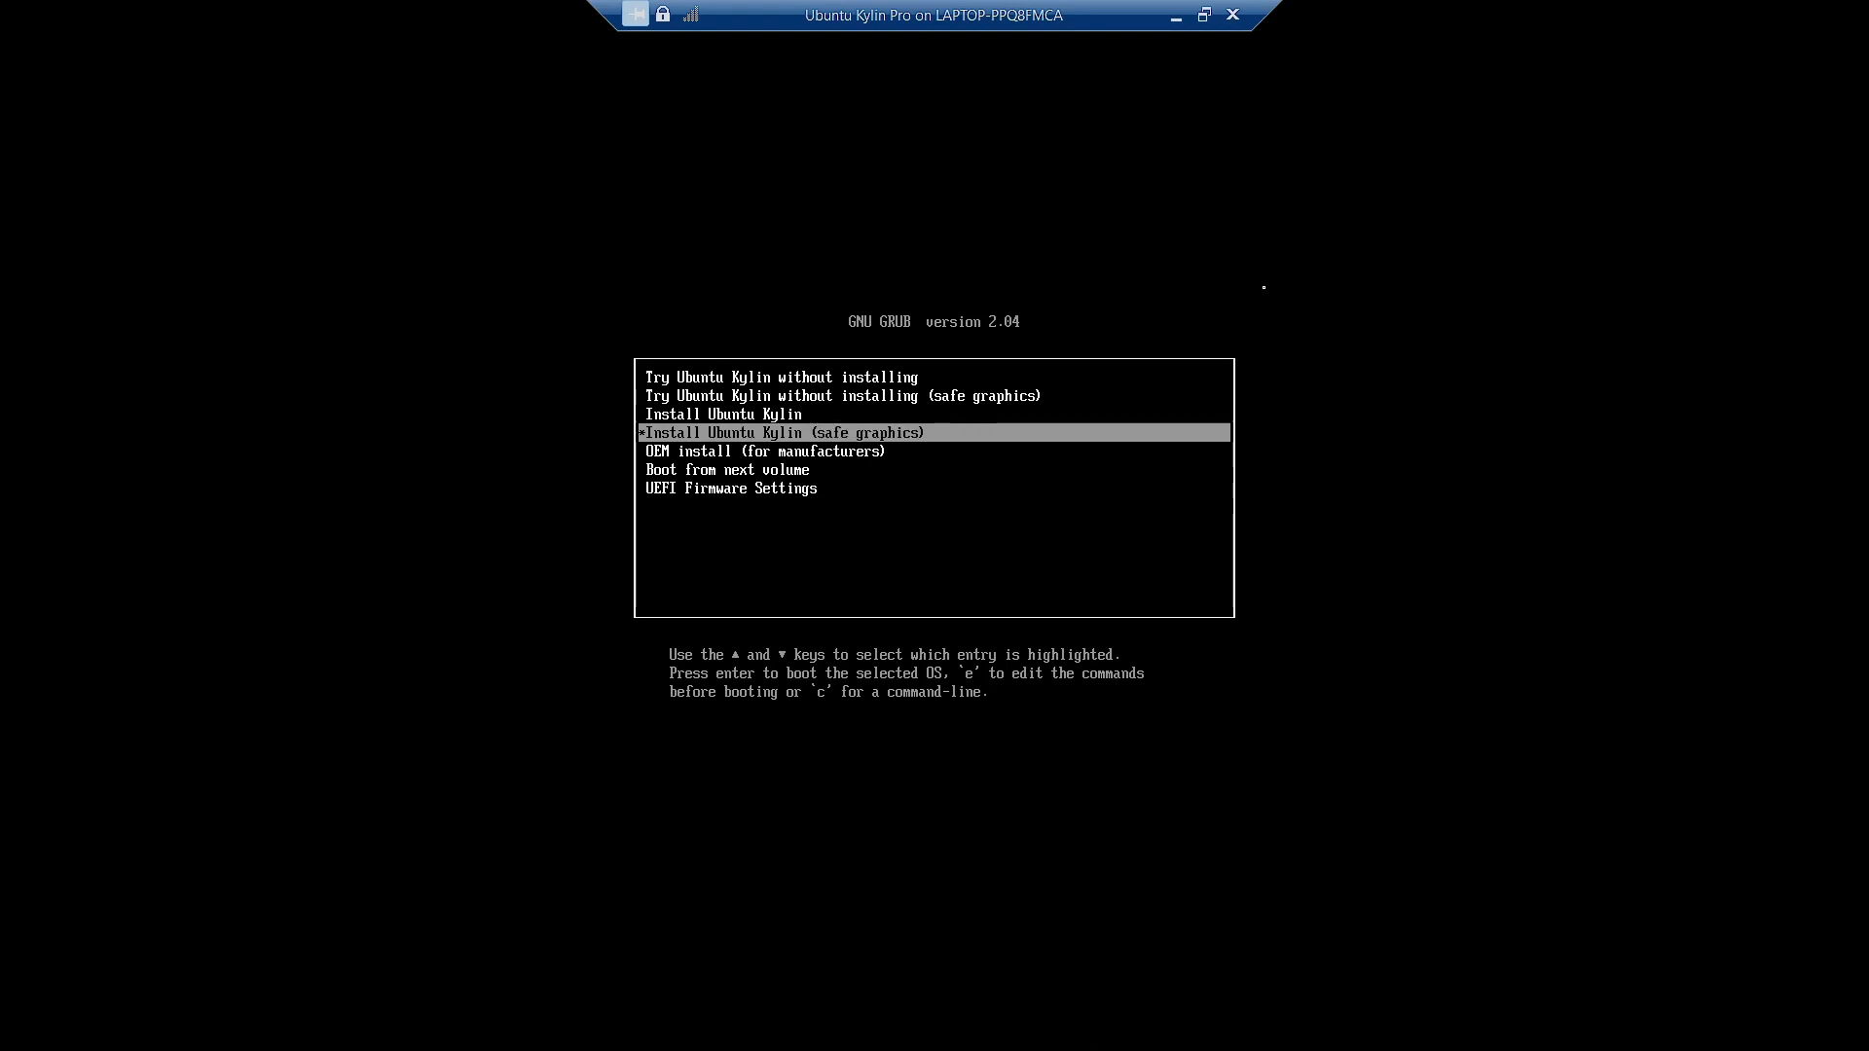
pyautogui.press('Down')
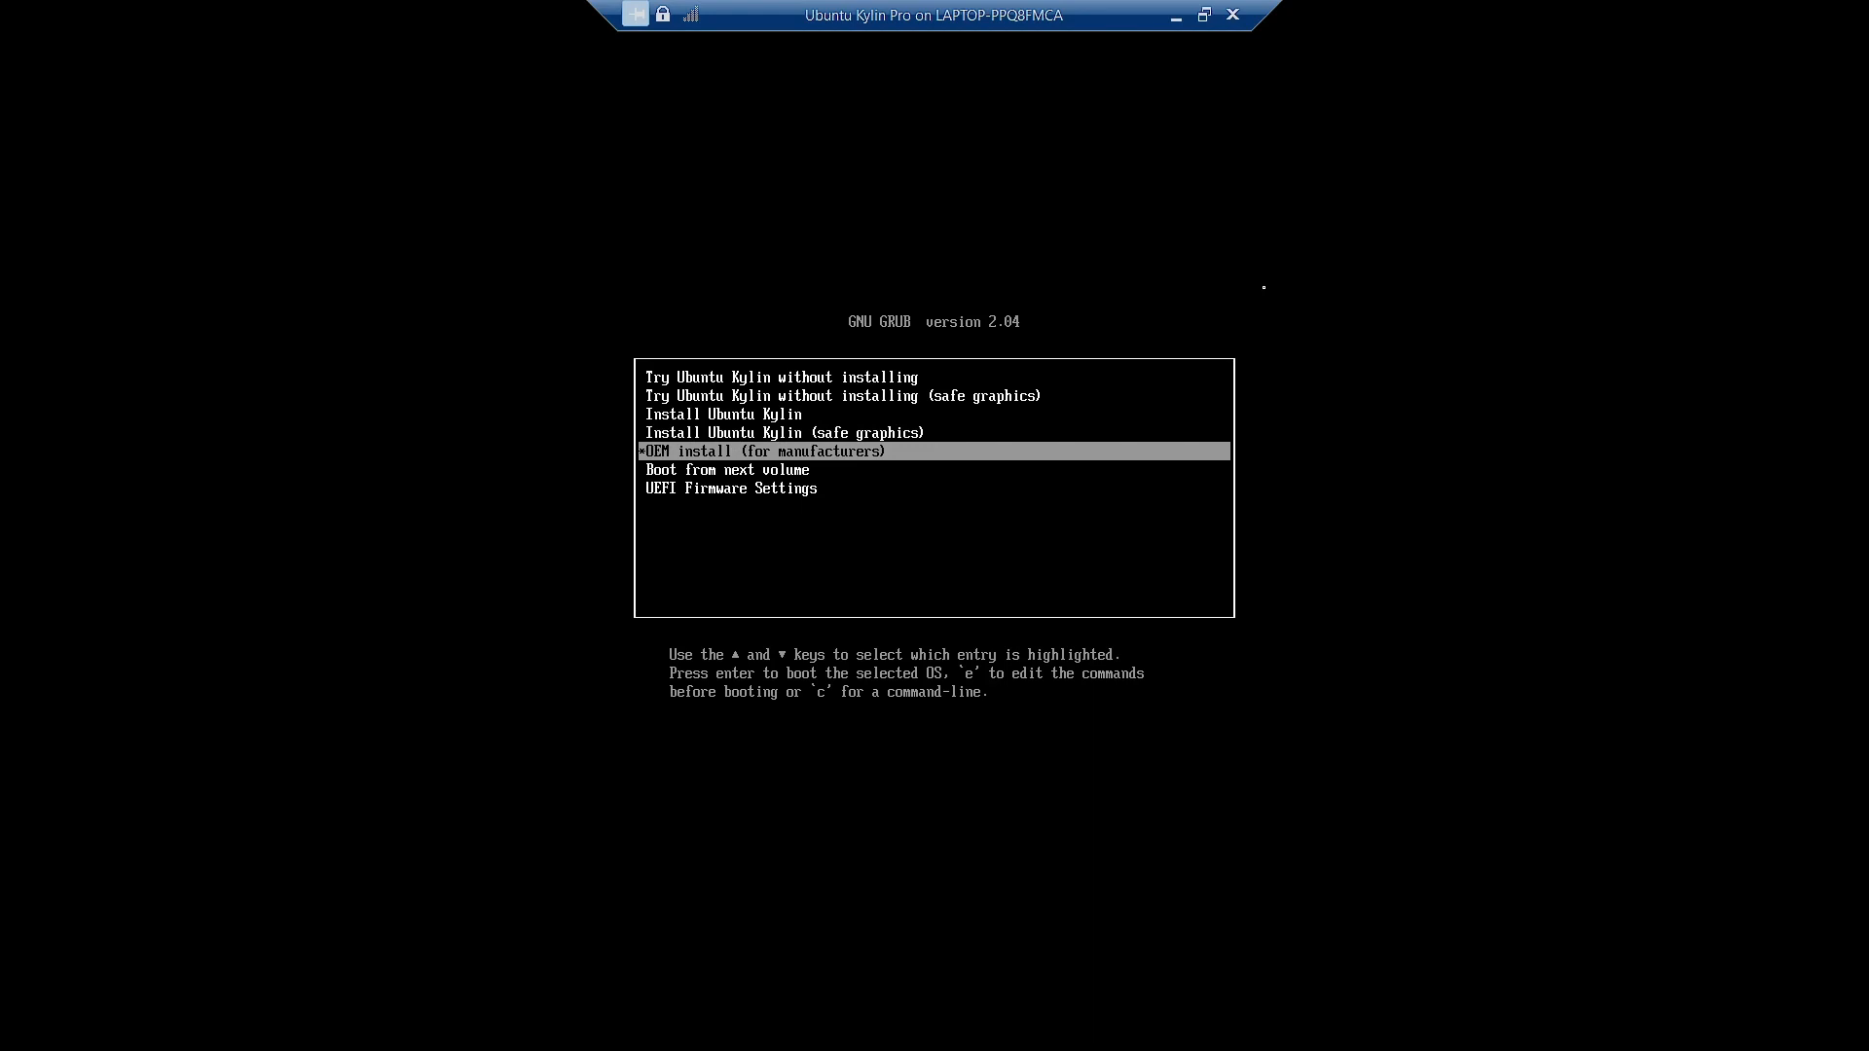
pyautogui.press('Down')
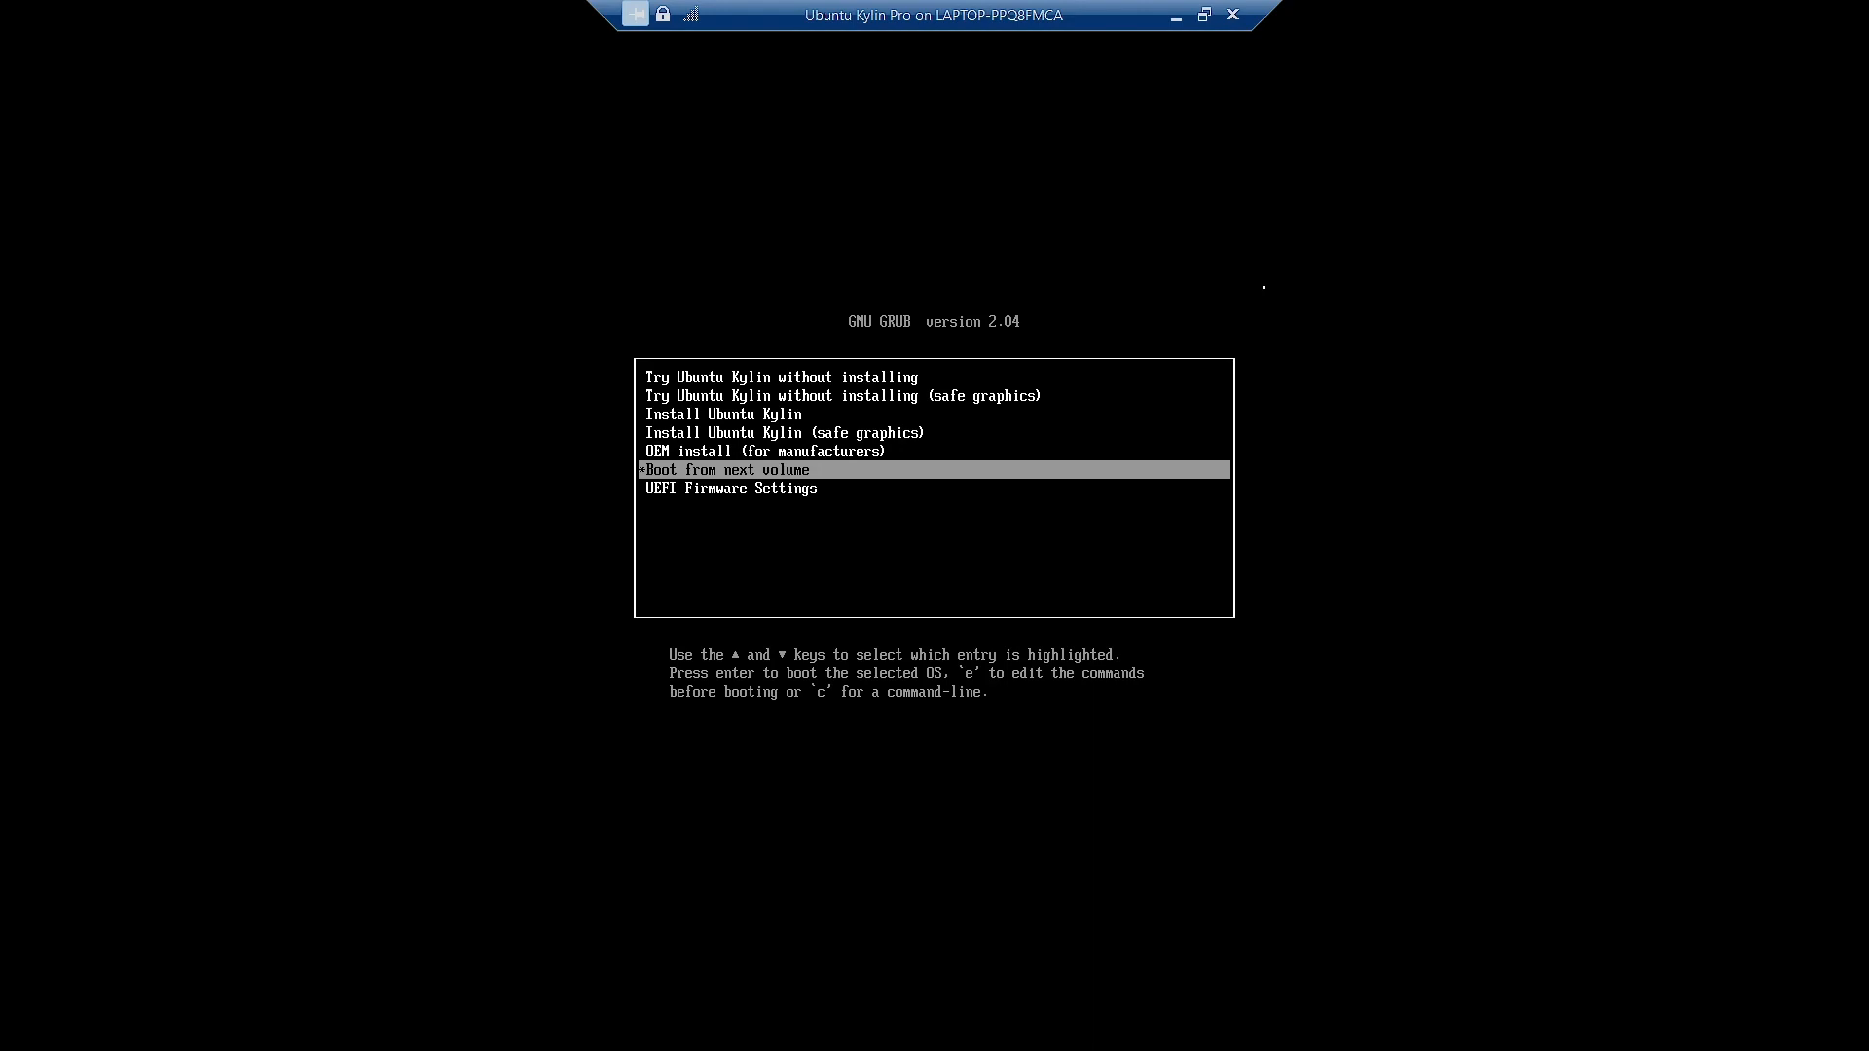
pyautogui.press('Down')
pyautogui.press('Up')
pyautogui.press('Up')
pyautogui.press('Up')
pyautogui.press('Up')
pyautogui.press('Up')
pyautogui.press('Up')
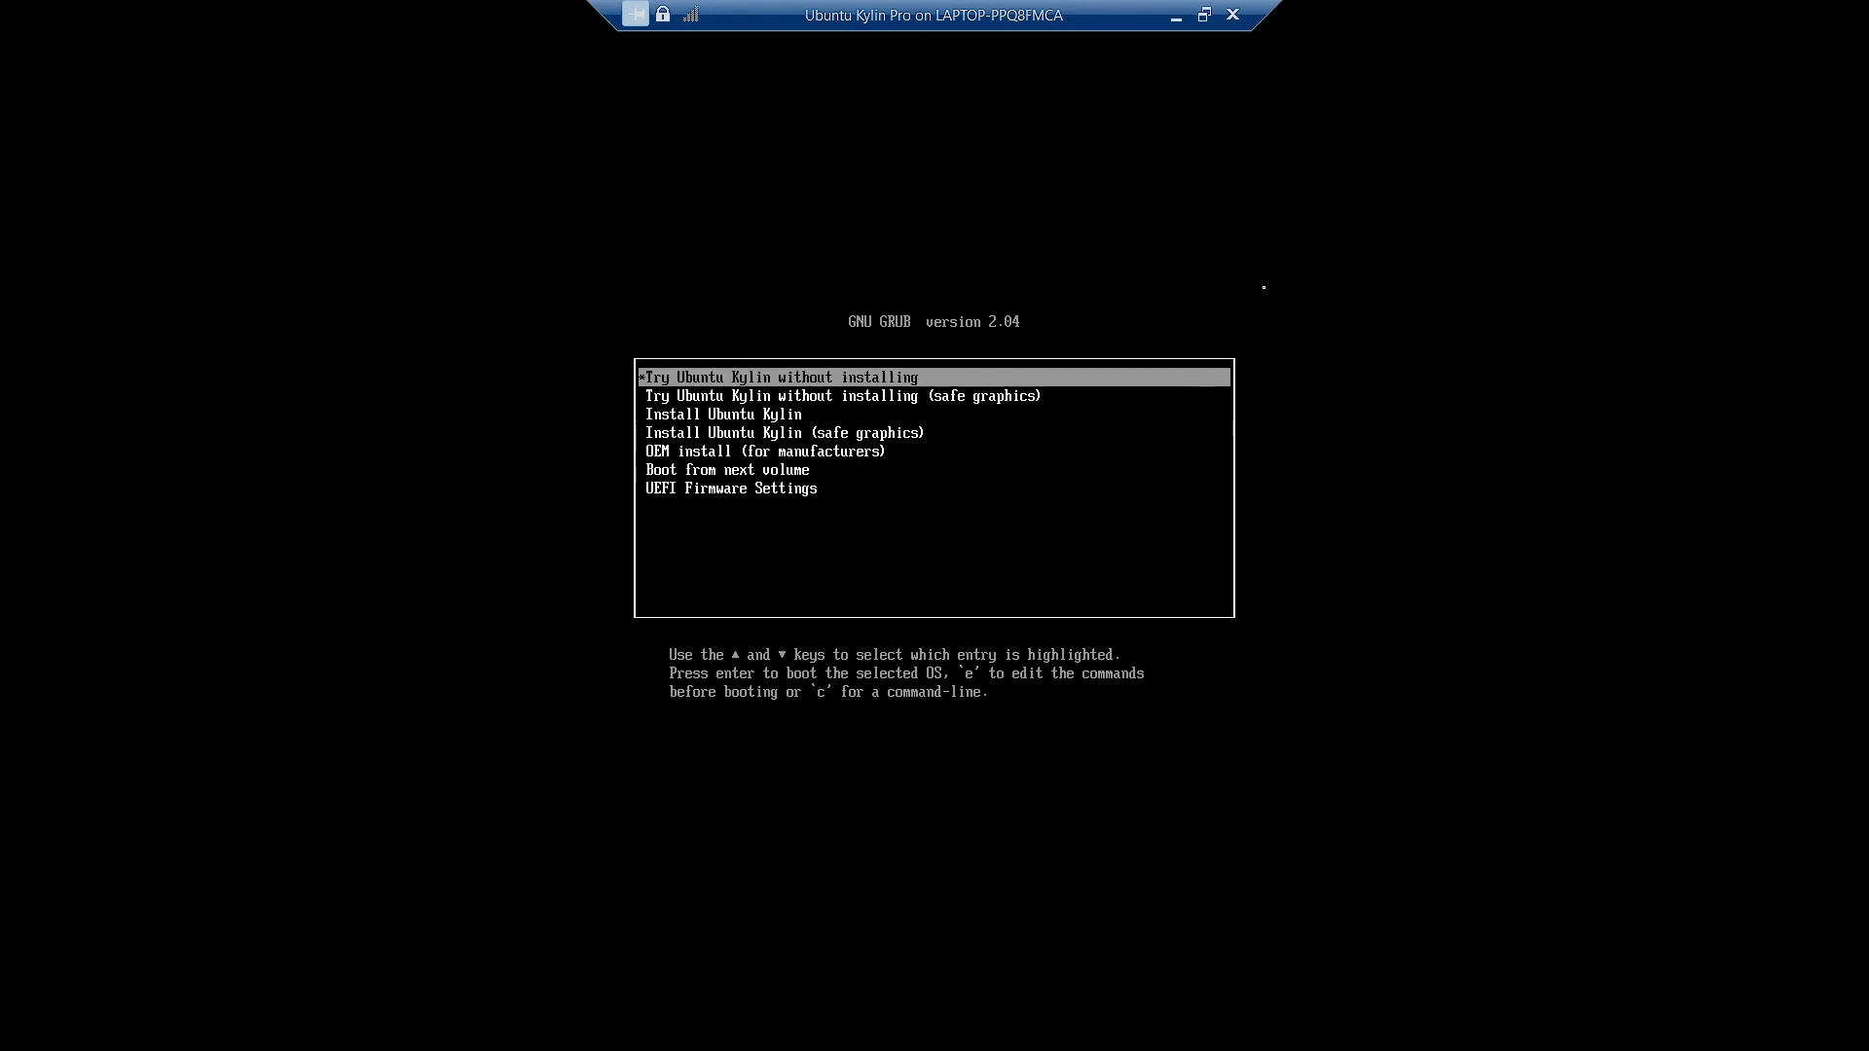
pyautogui.press('Return')
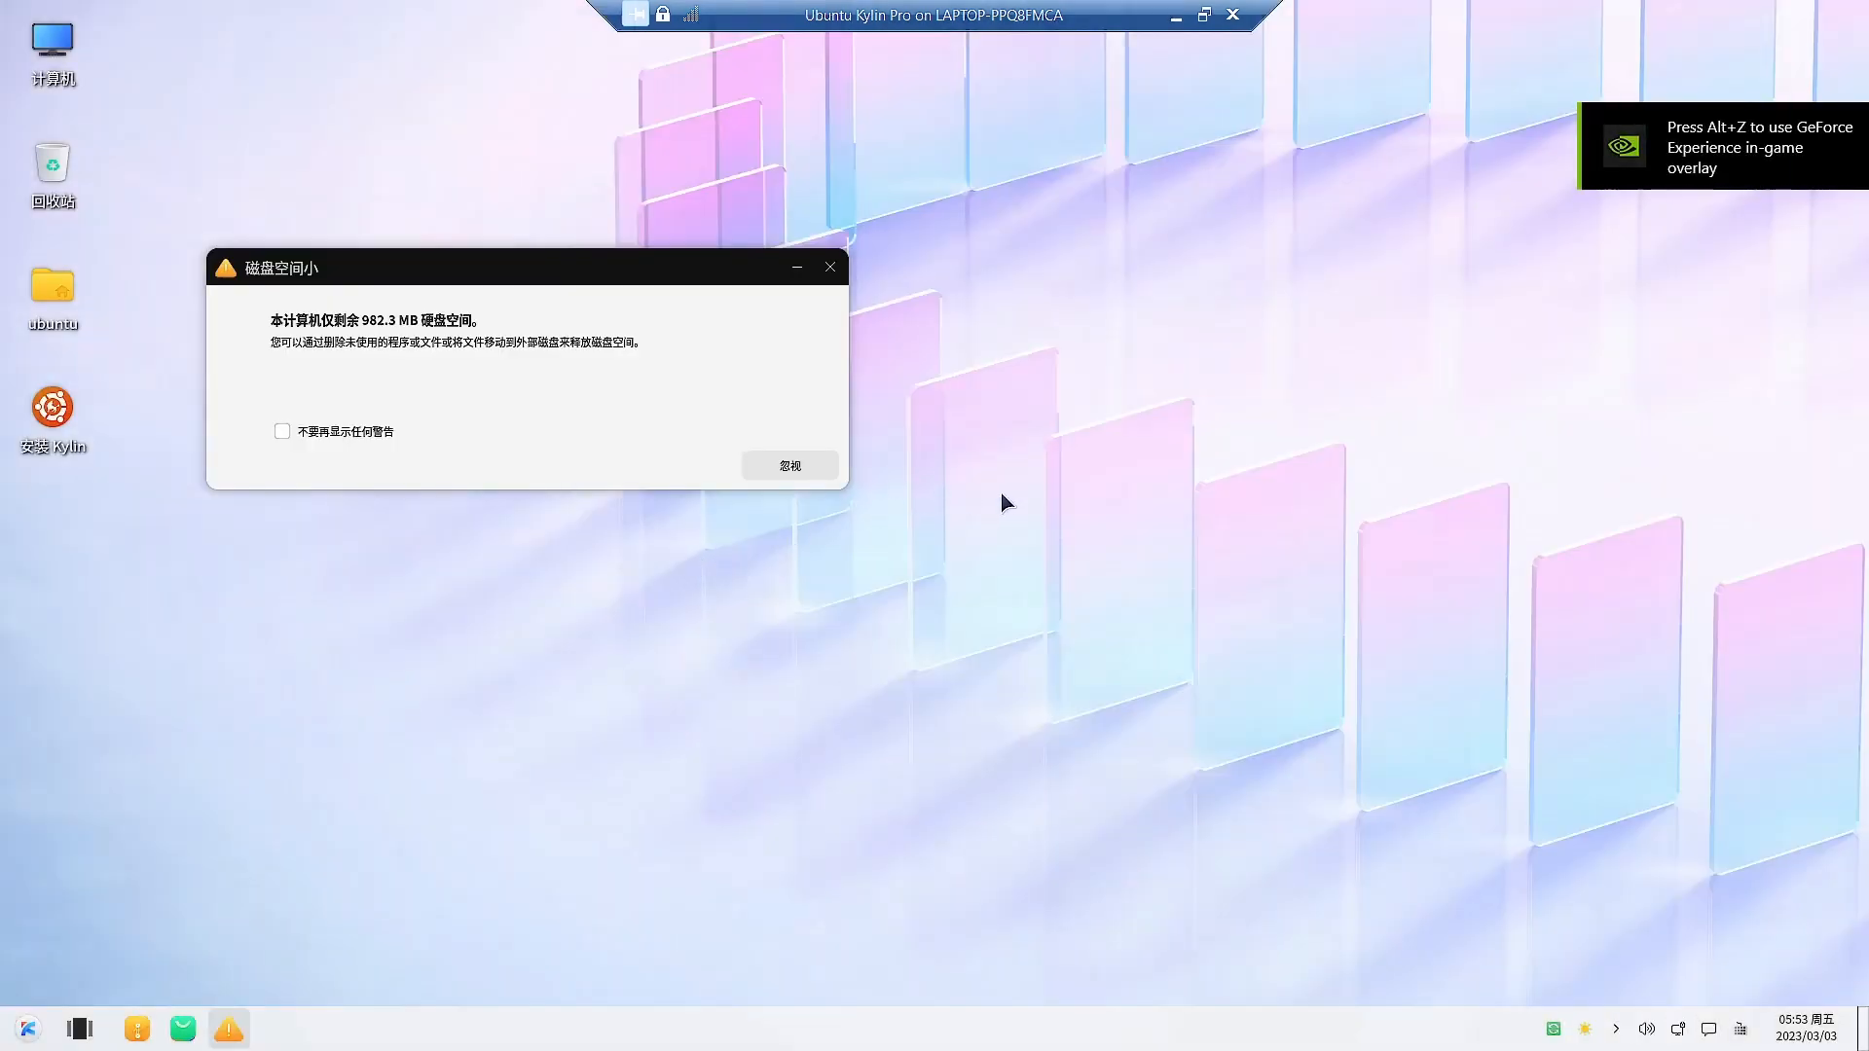
# Close the low disk space warning reporting 982.3 MB remaining.
pyautogui.click(830, 268)
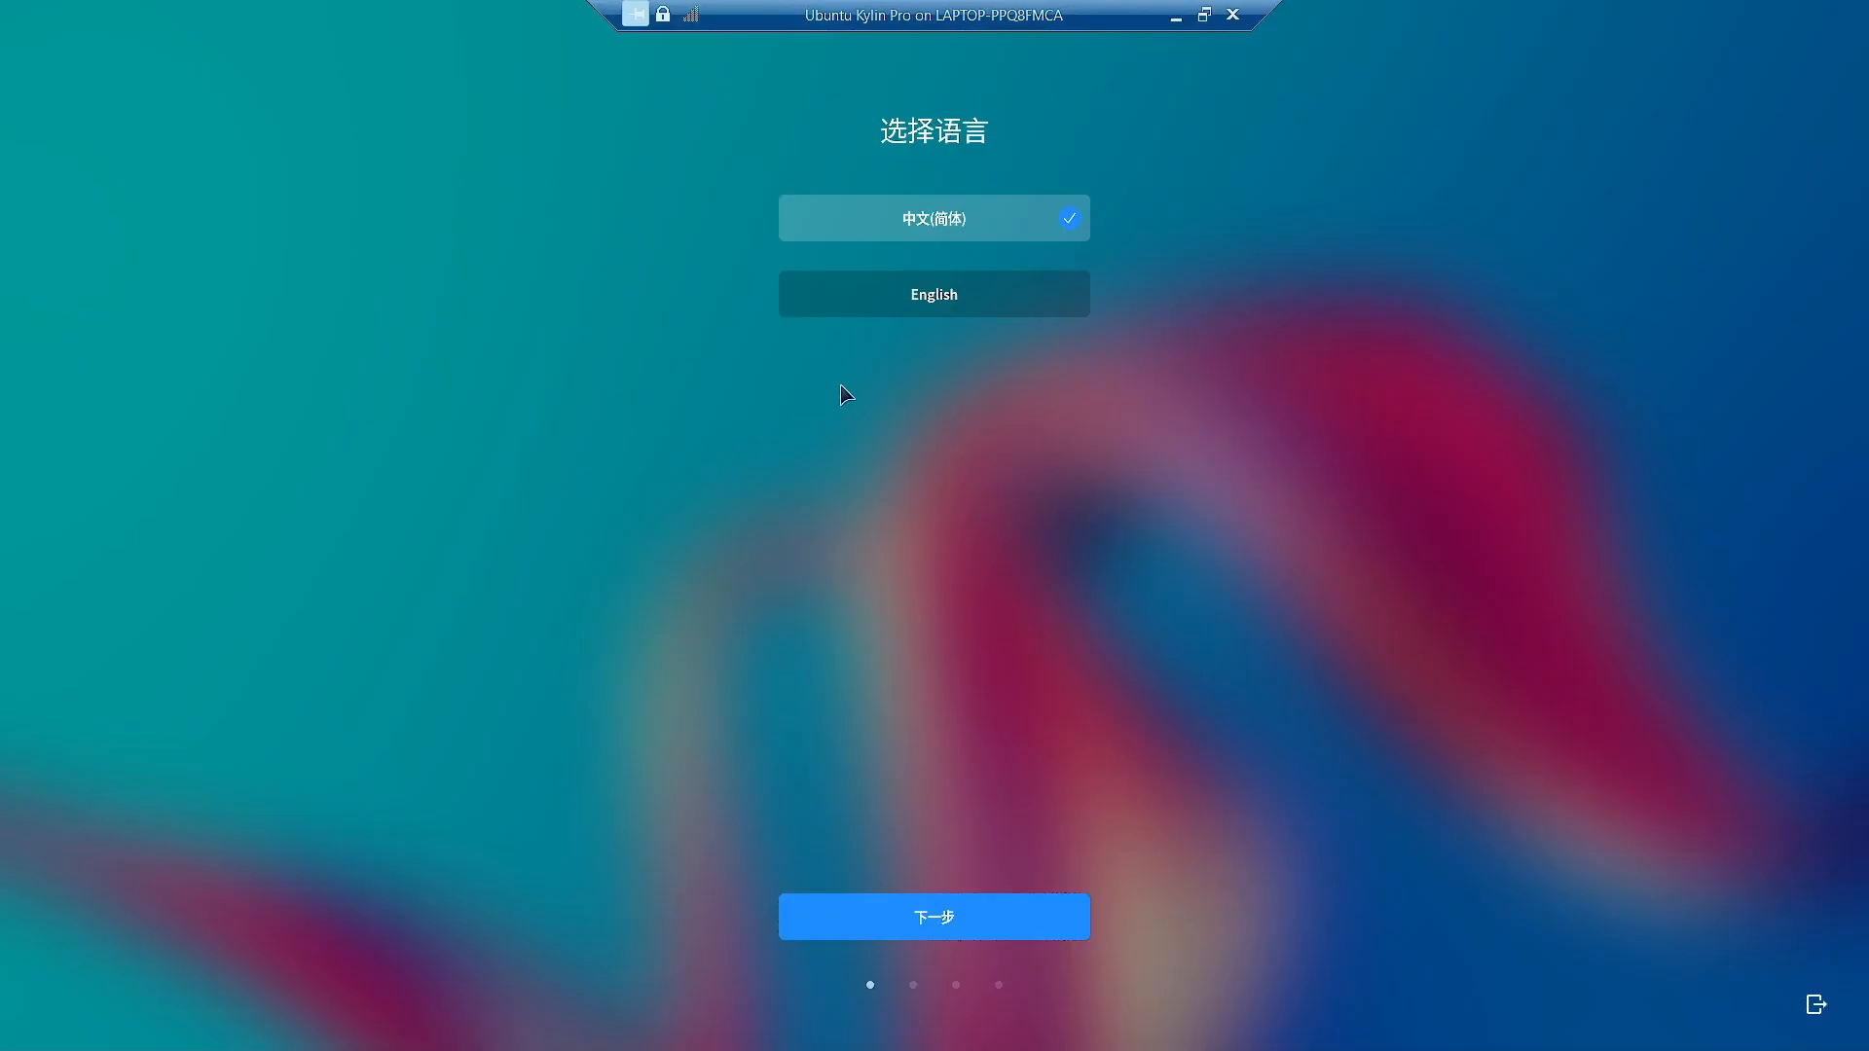
# Switch the installer to English, set the timezone to Kolkata (UTC+05:30), and start entering the account password.
pyautogui.click(984, 310)
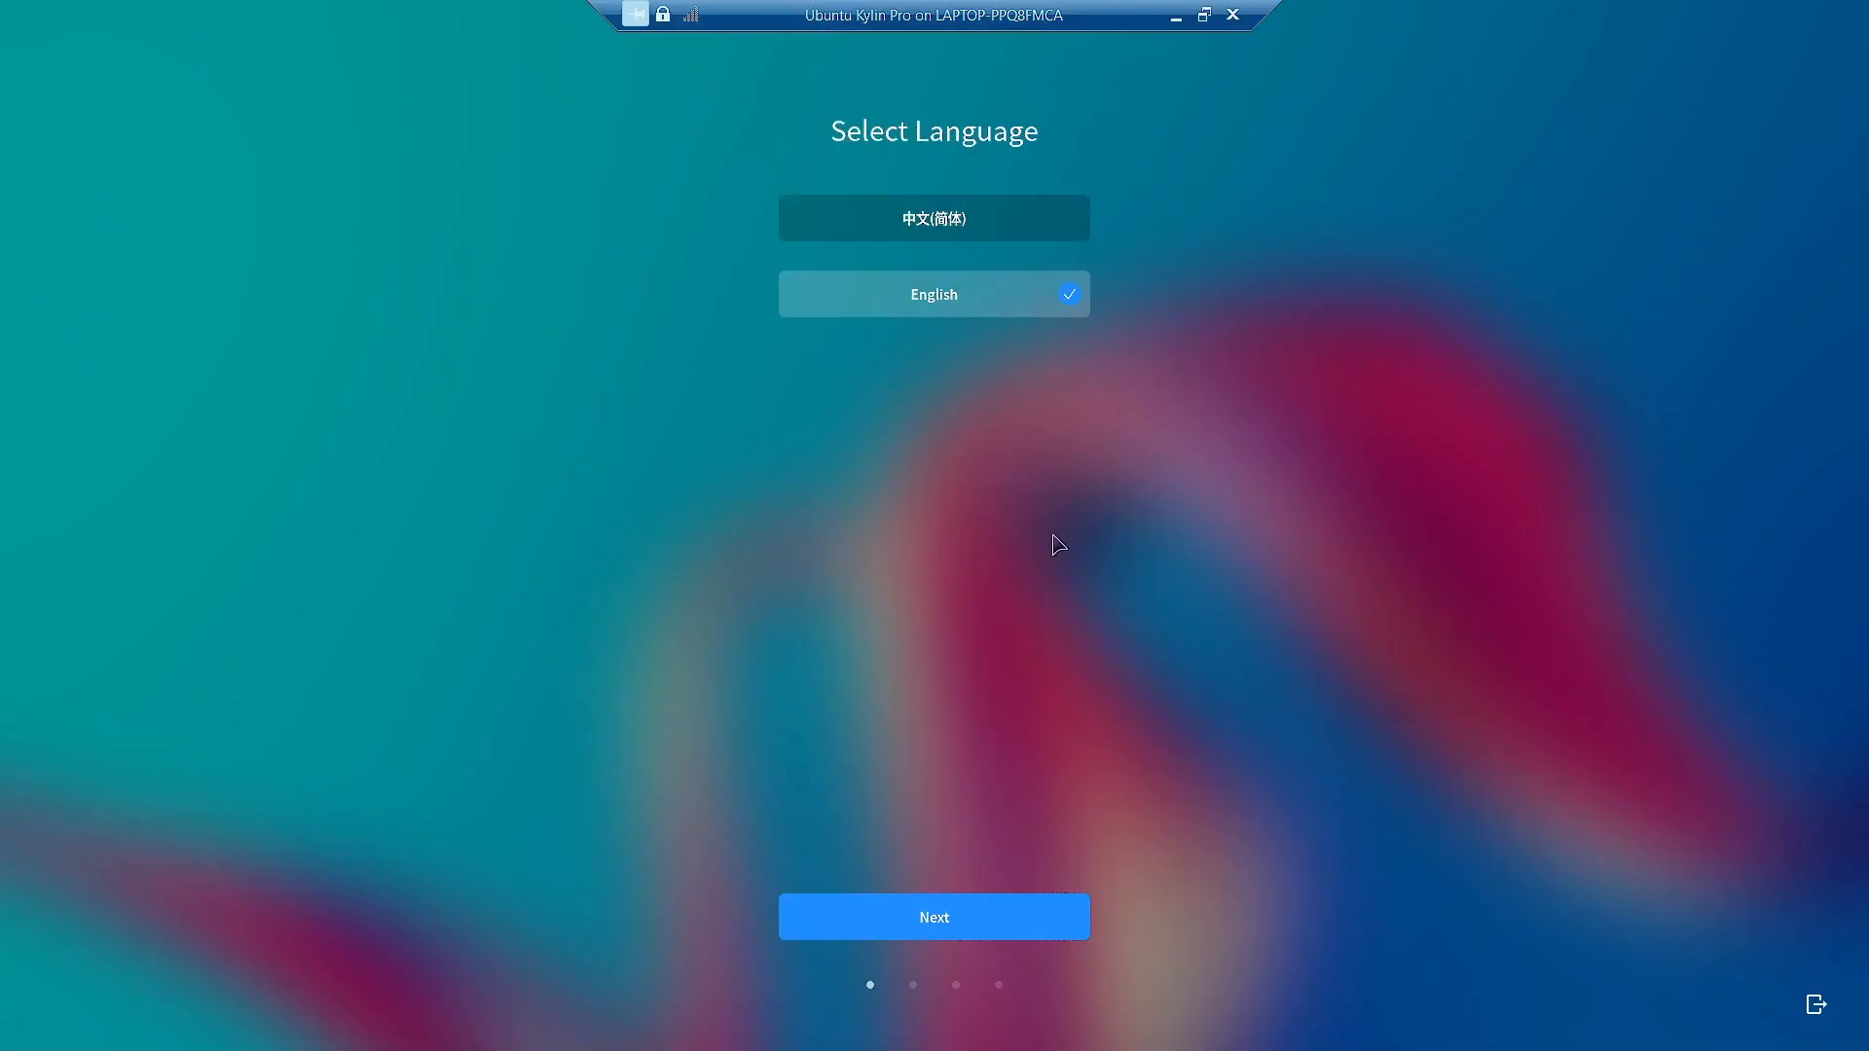
pyautogui.click(942, 933)
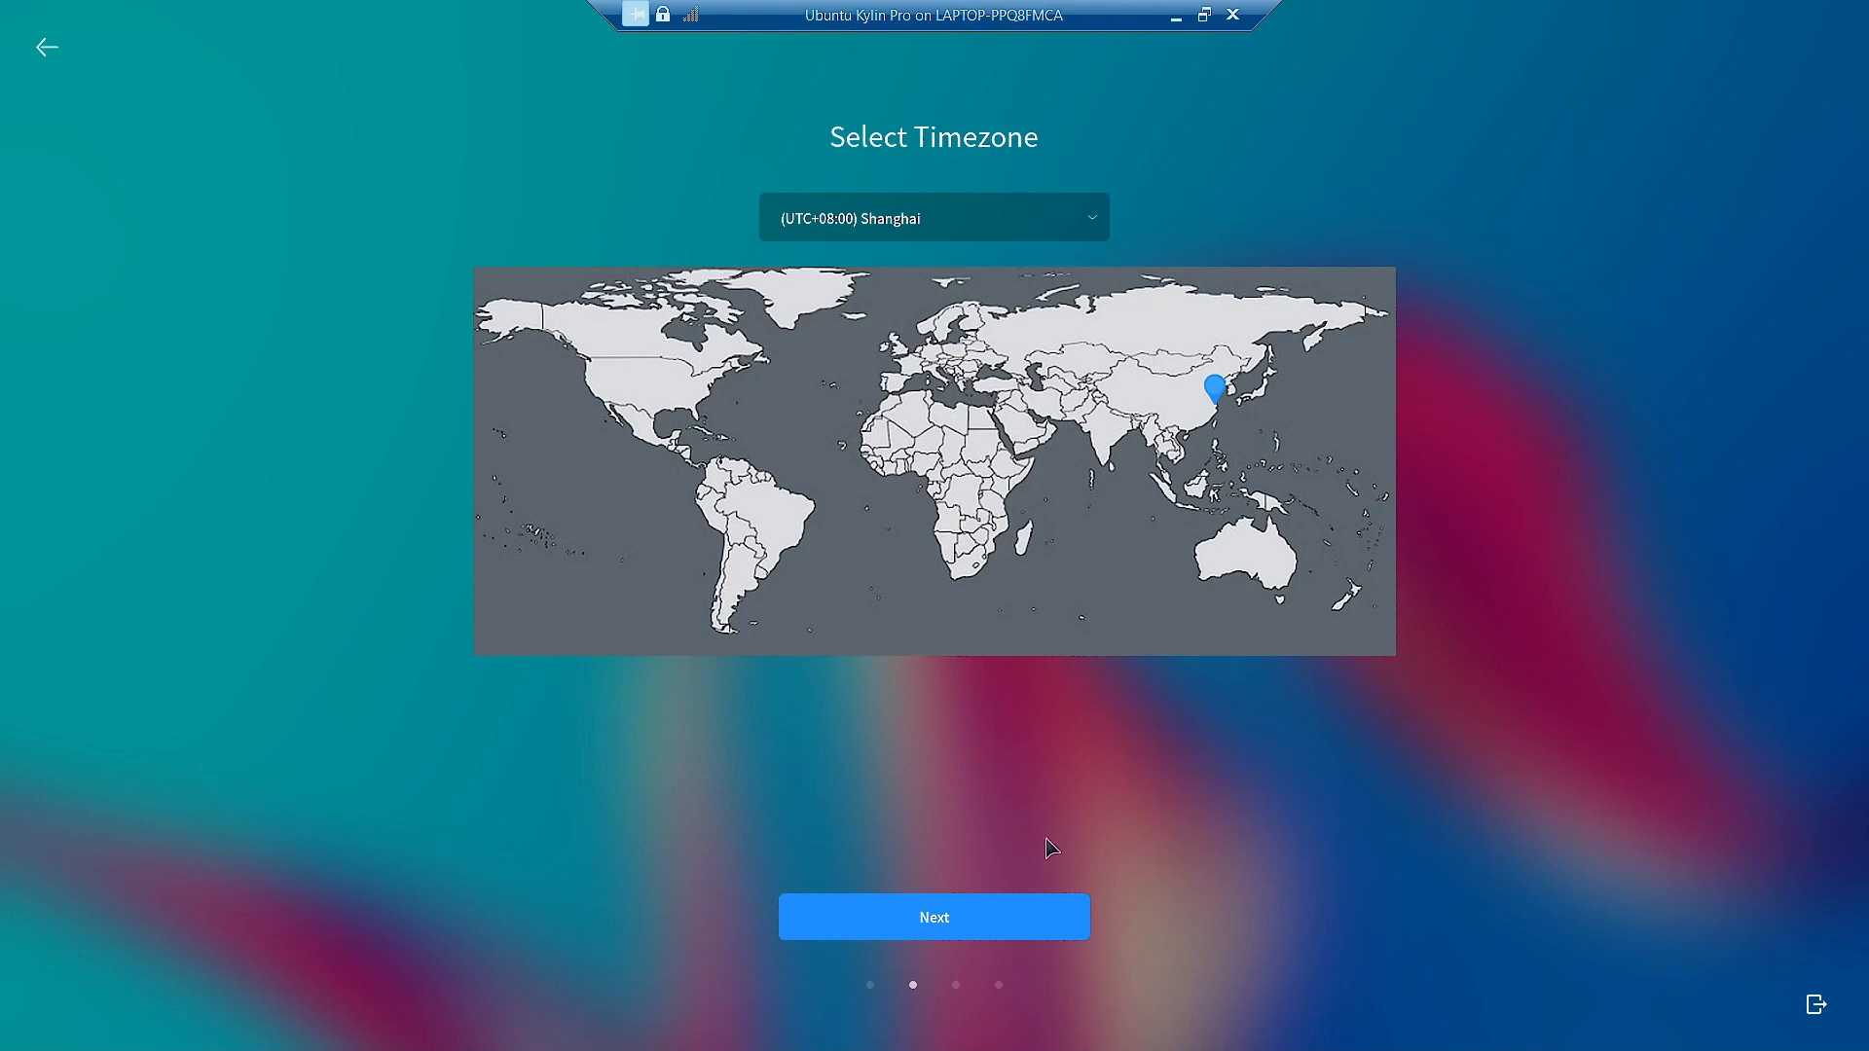
pyautogui.click(1108, 439)
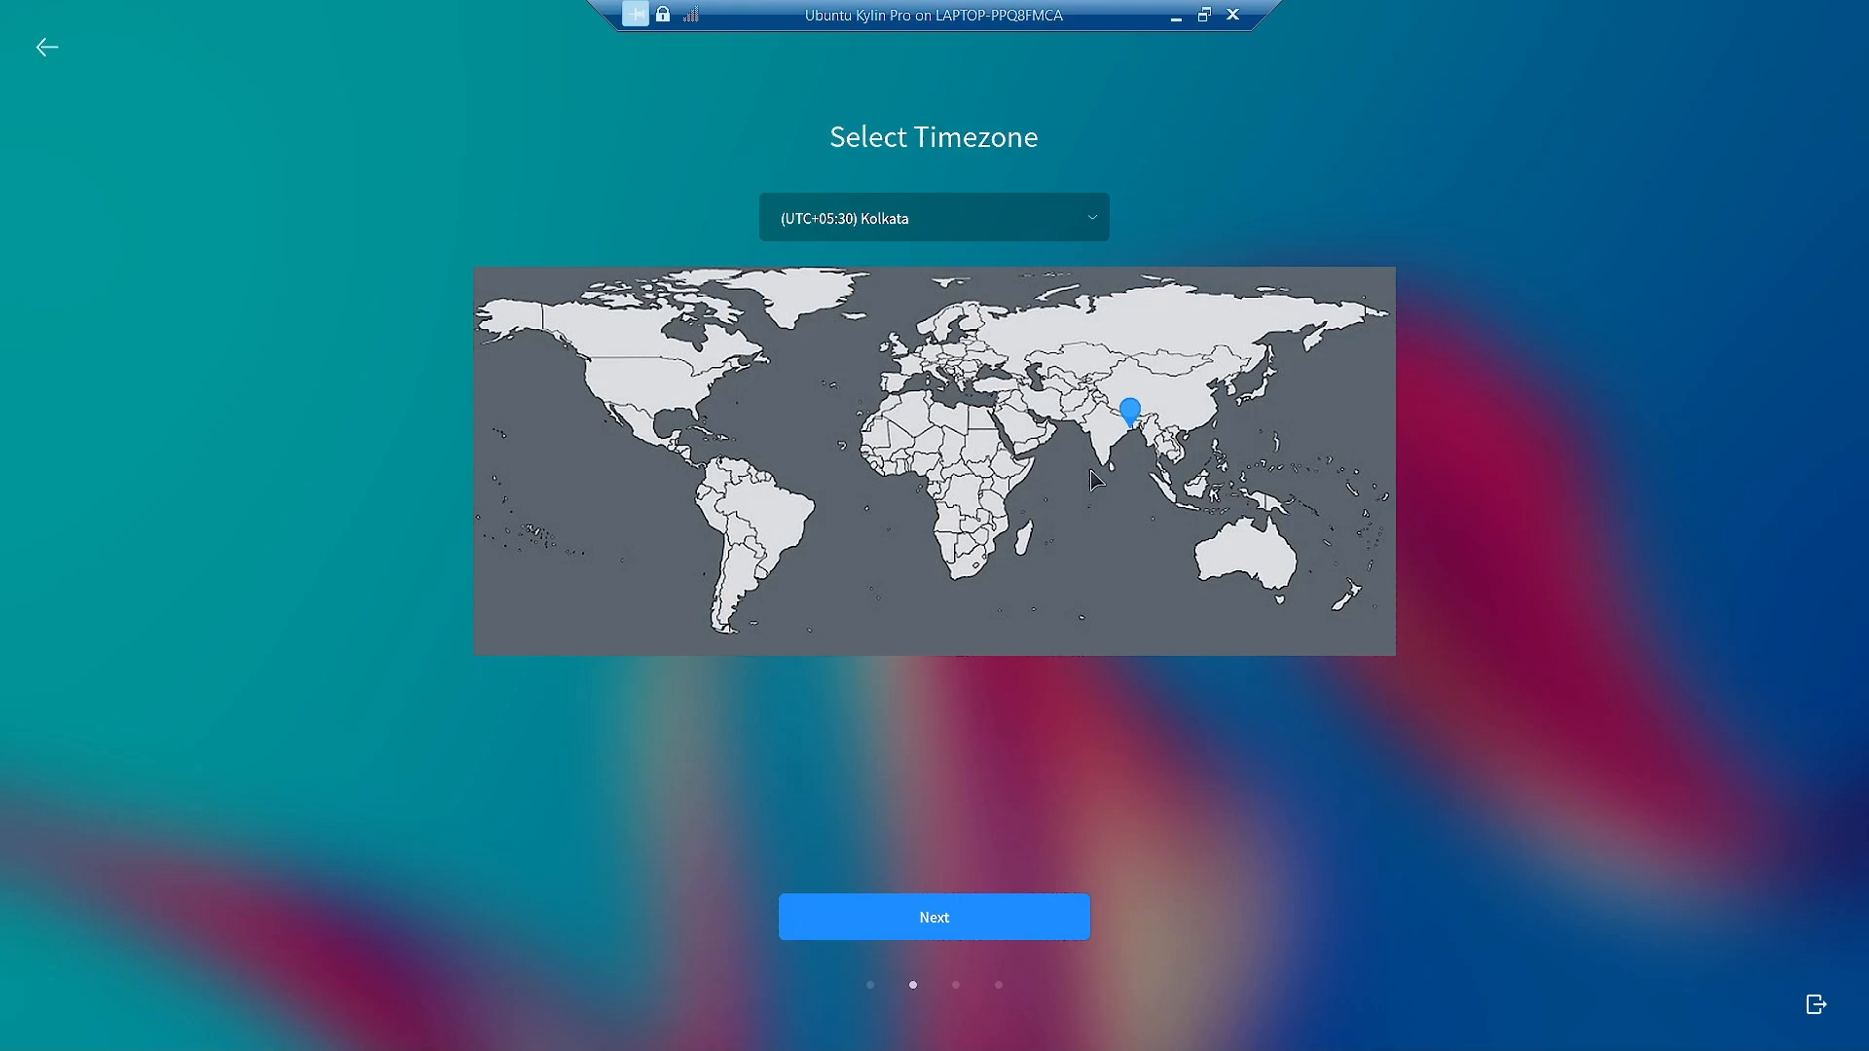
pyautogui.click(970, 926)
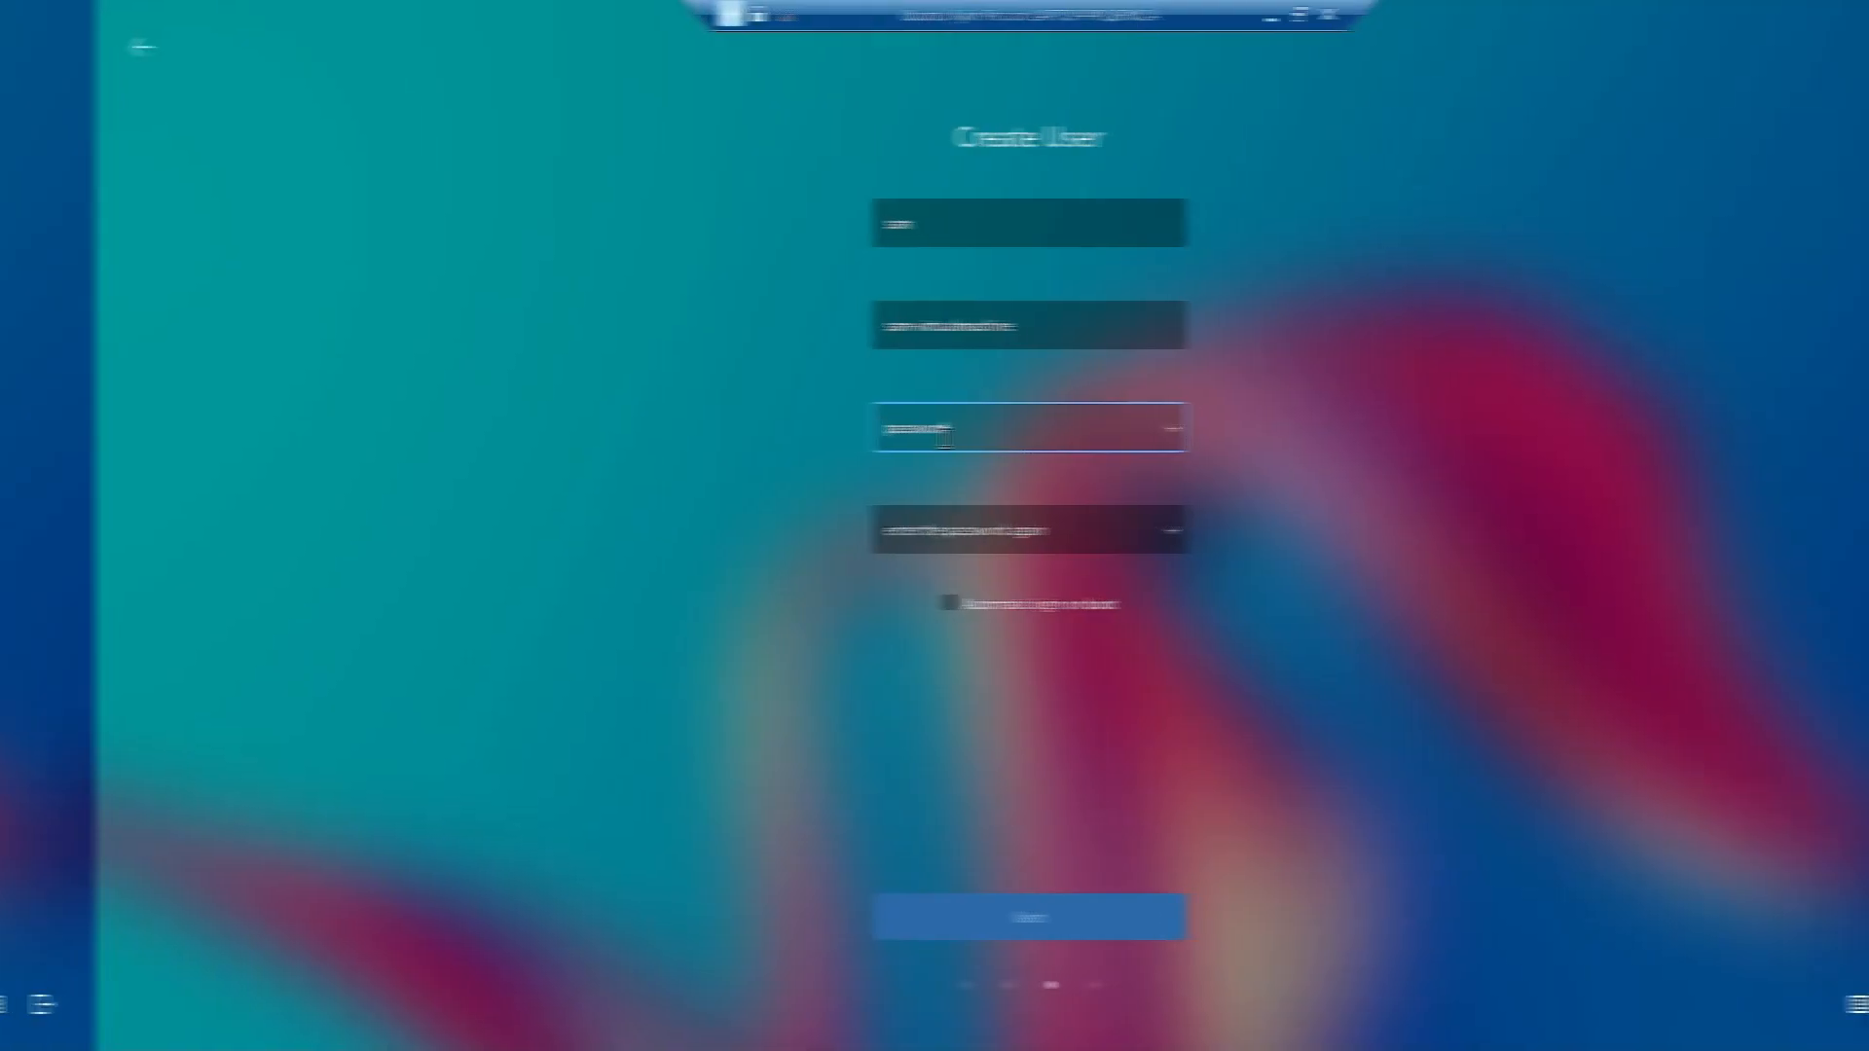
pyautogui.write('1234')
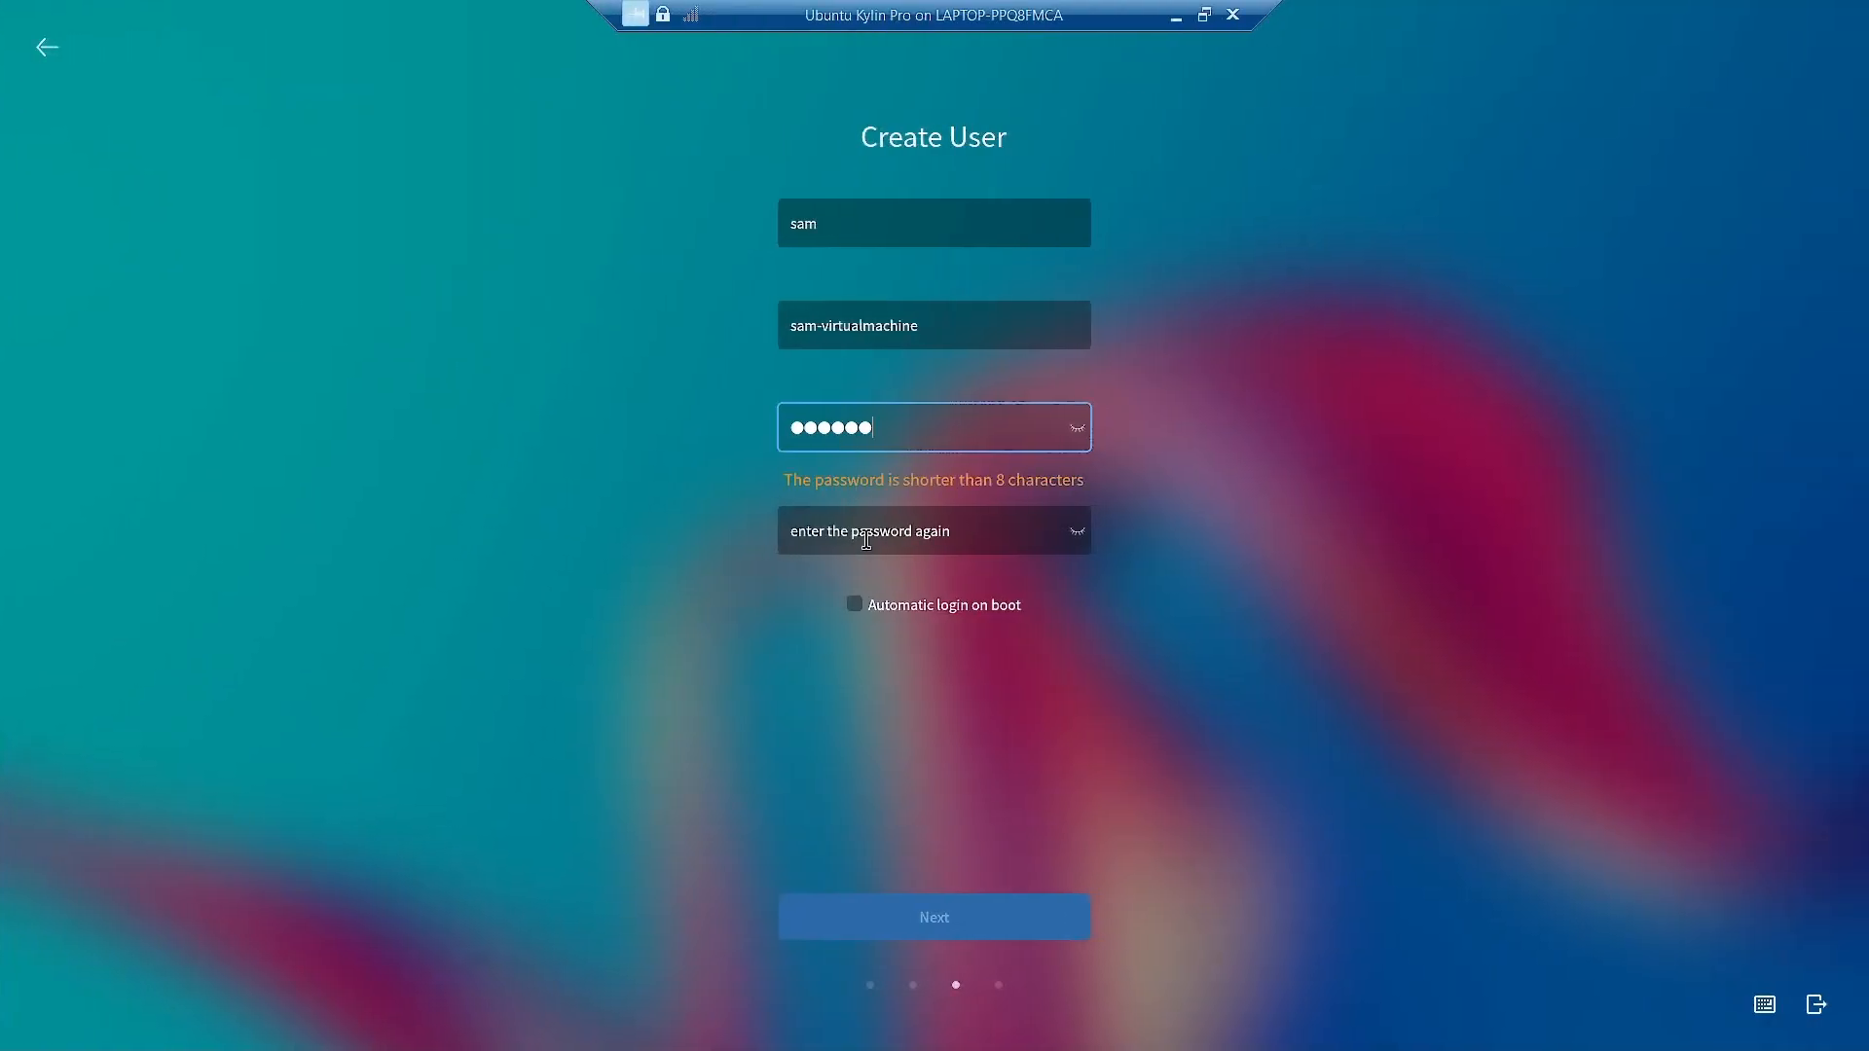
pyautogui.write('5678')
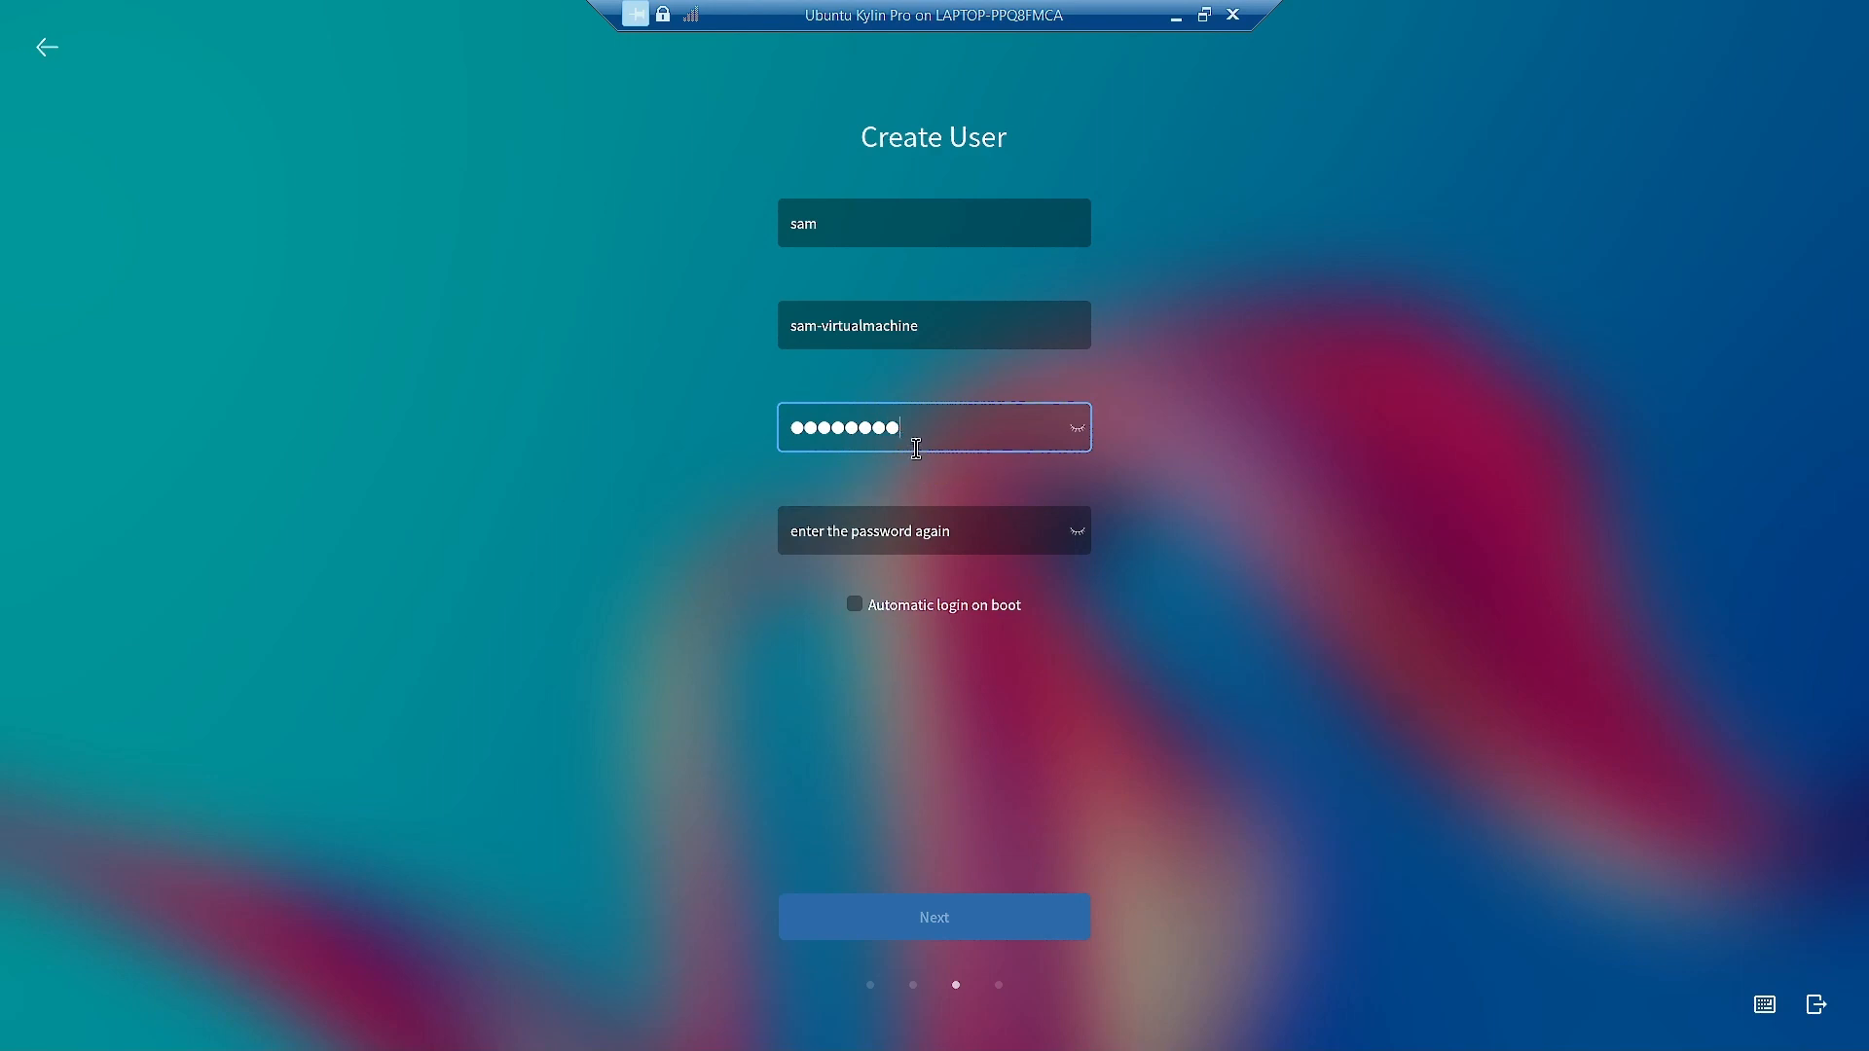
# Replace the password with a nine-character one, confirm it, and continue to Choose Installation Method.
pyautogui.press('BackSpace')
pyautogui.press('BackSpace')
pyautogui.press('BackSpace')
pyautogui.press('BackSpace')
pyautogui.press('BackSpace')
pyautogui.press('BackSpace')
pyautogui.press('BackSpace')
pyautogui.press('BackSpace')
pyautogui.write('123456')
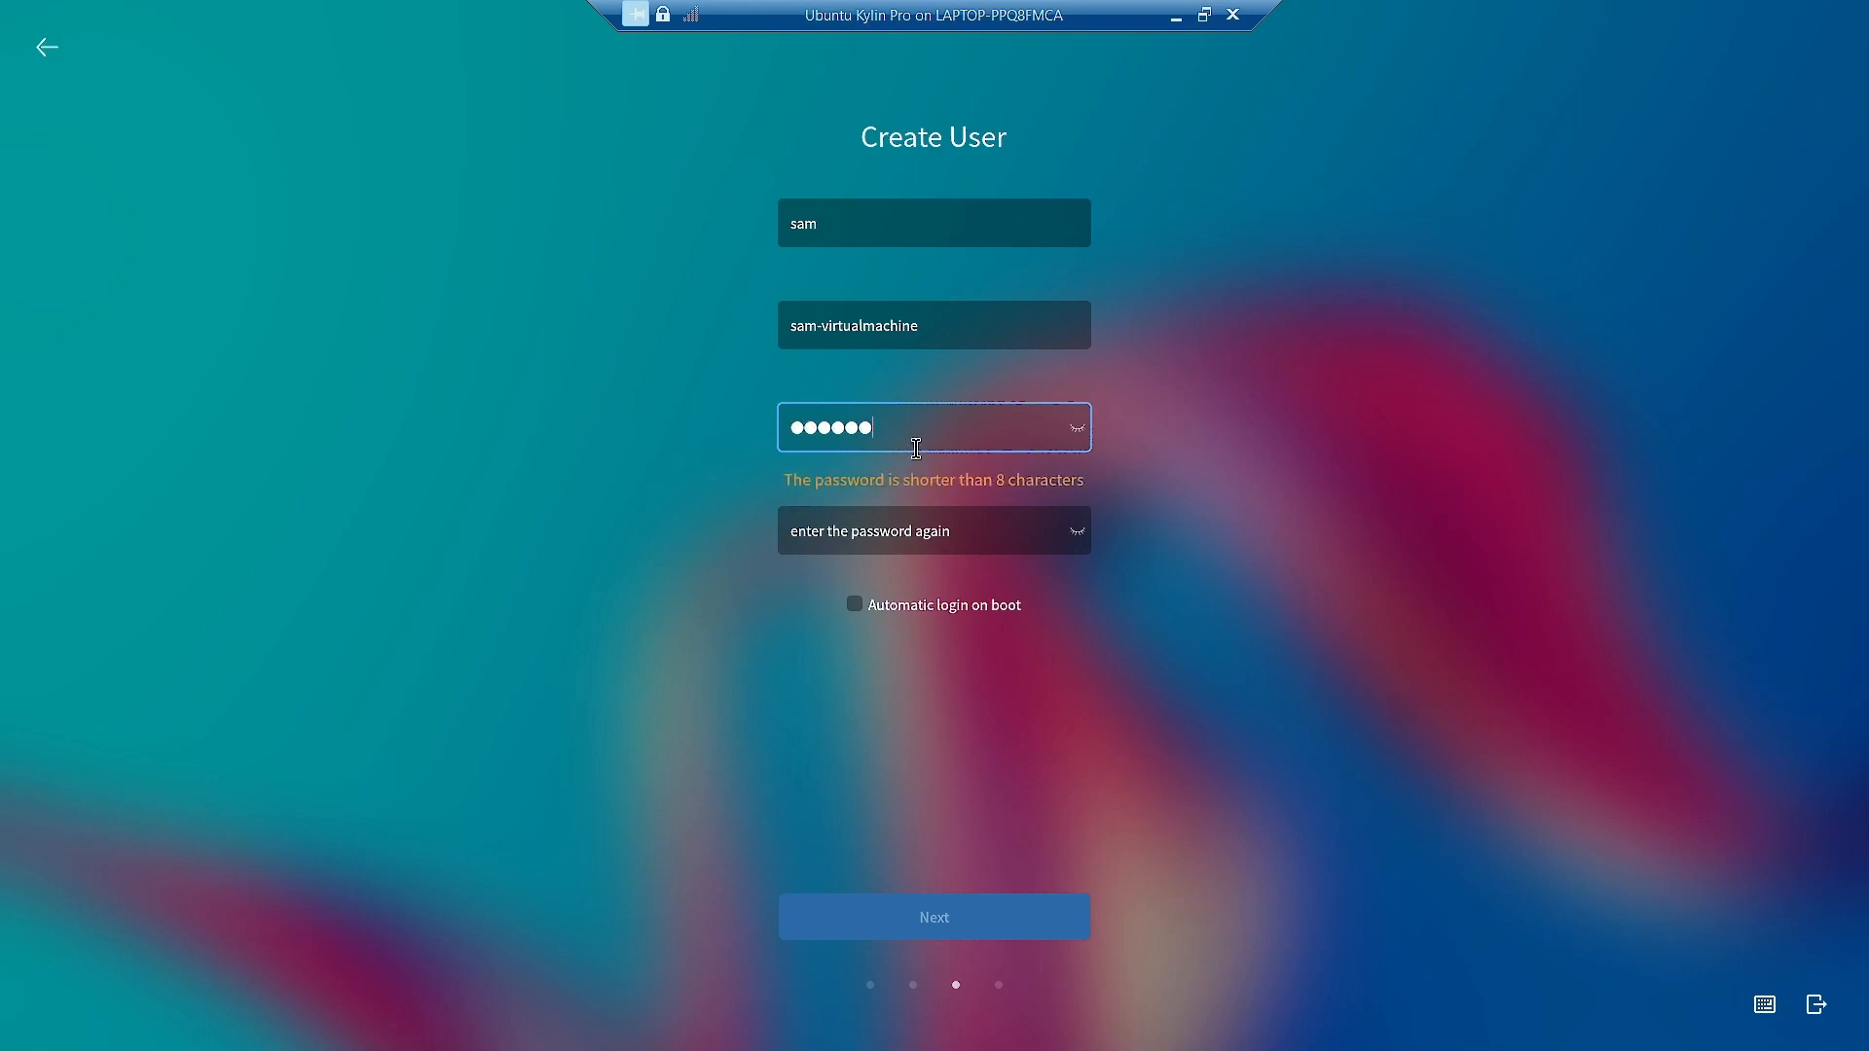
pyautogui.write('789')
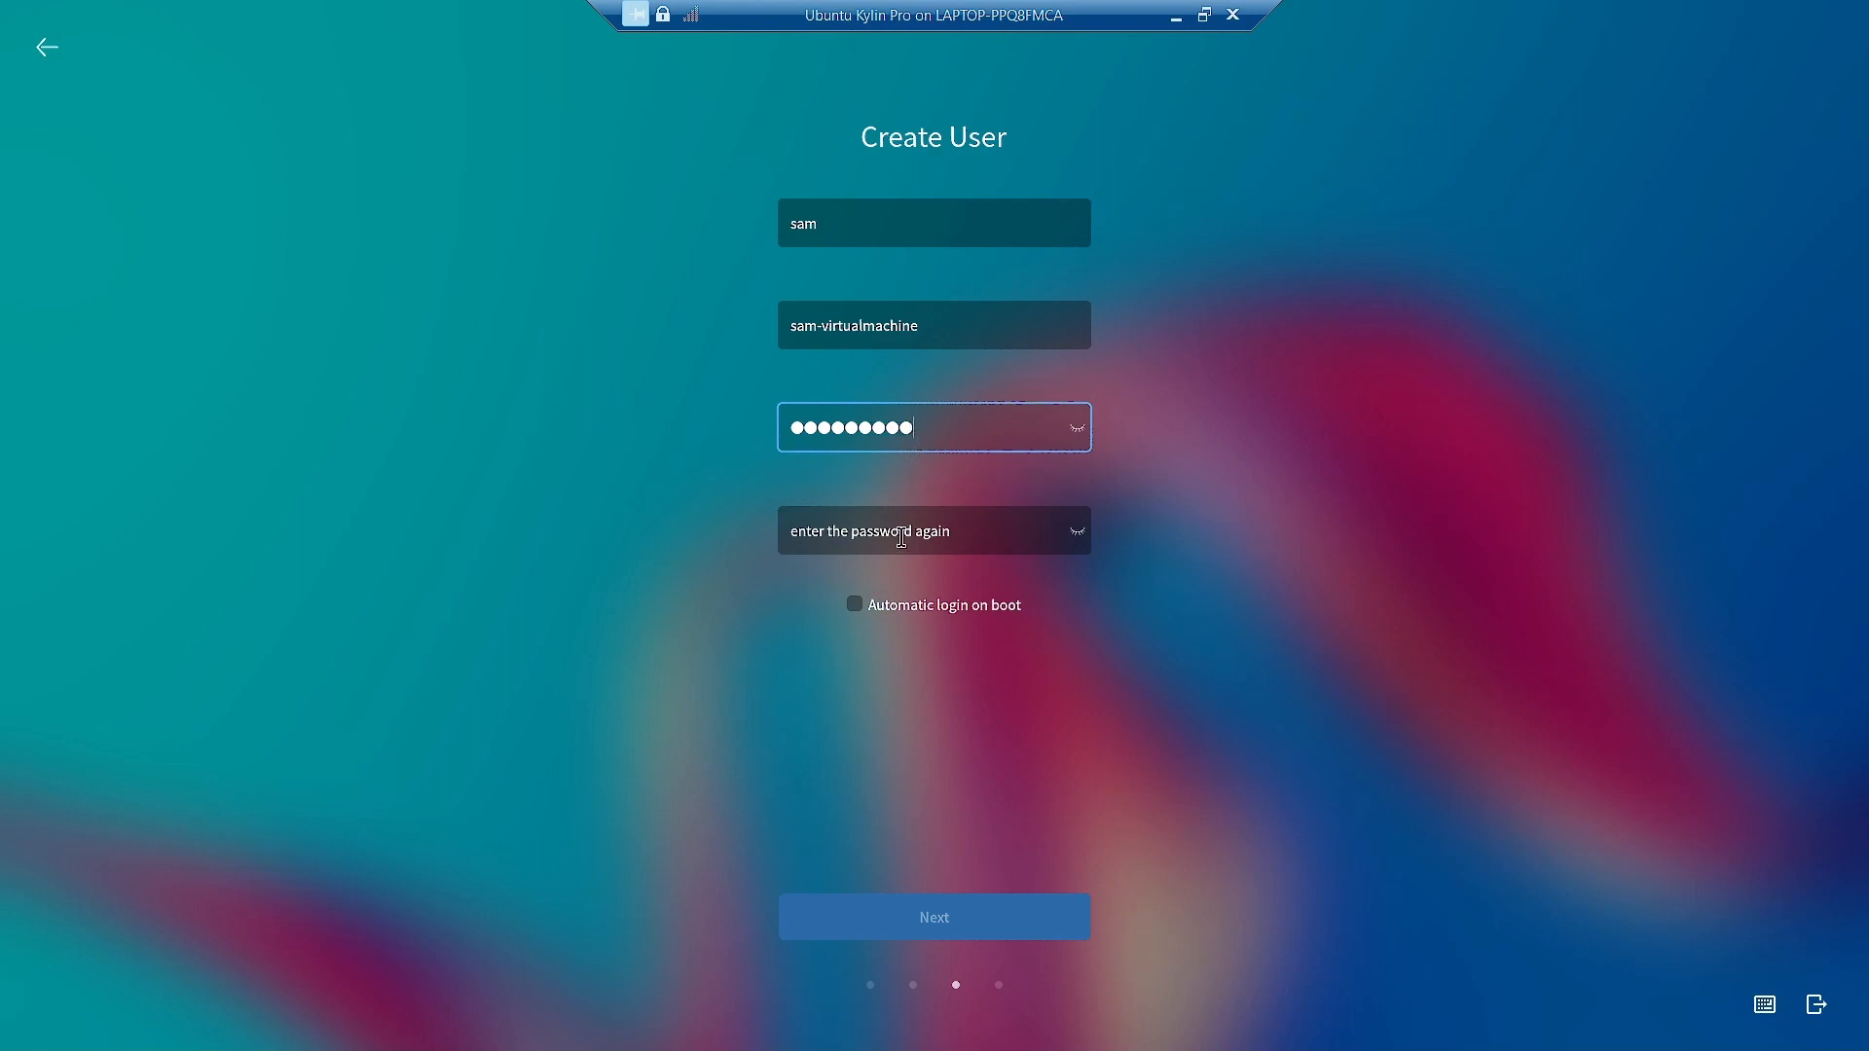
pyautogui.click(901, 538)
pyautogui.write('12')
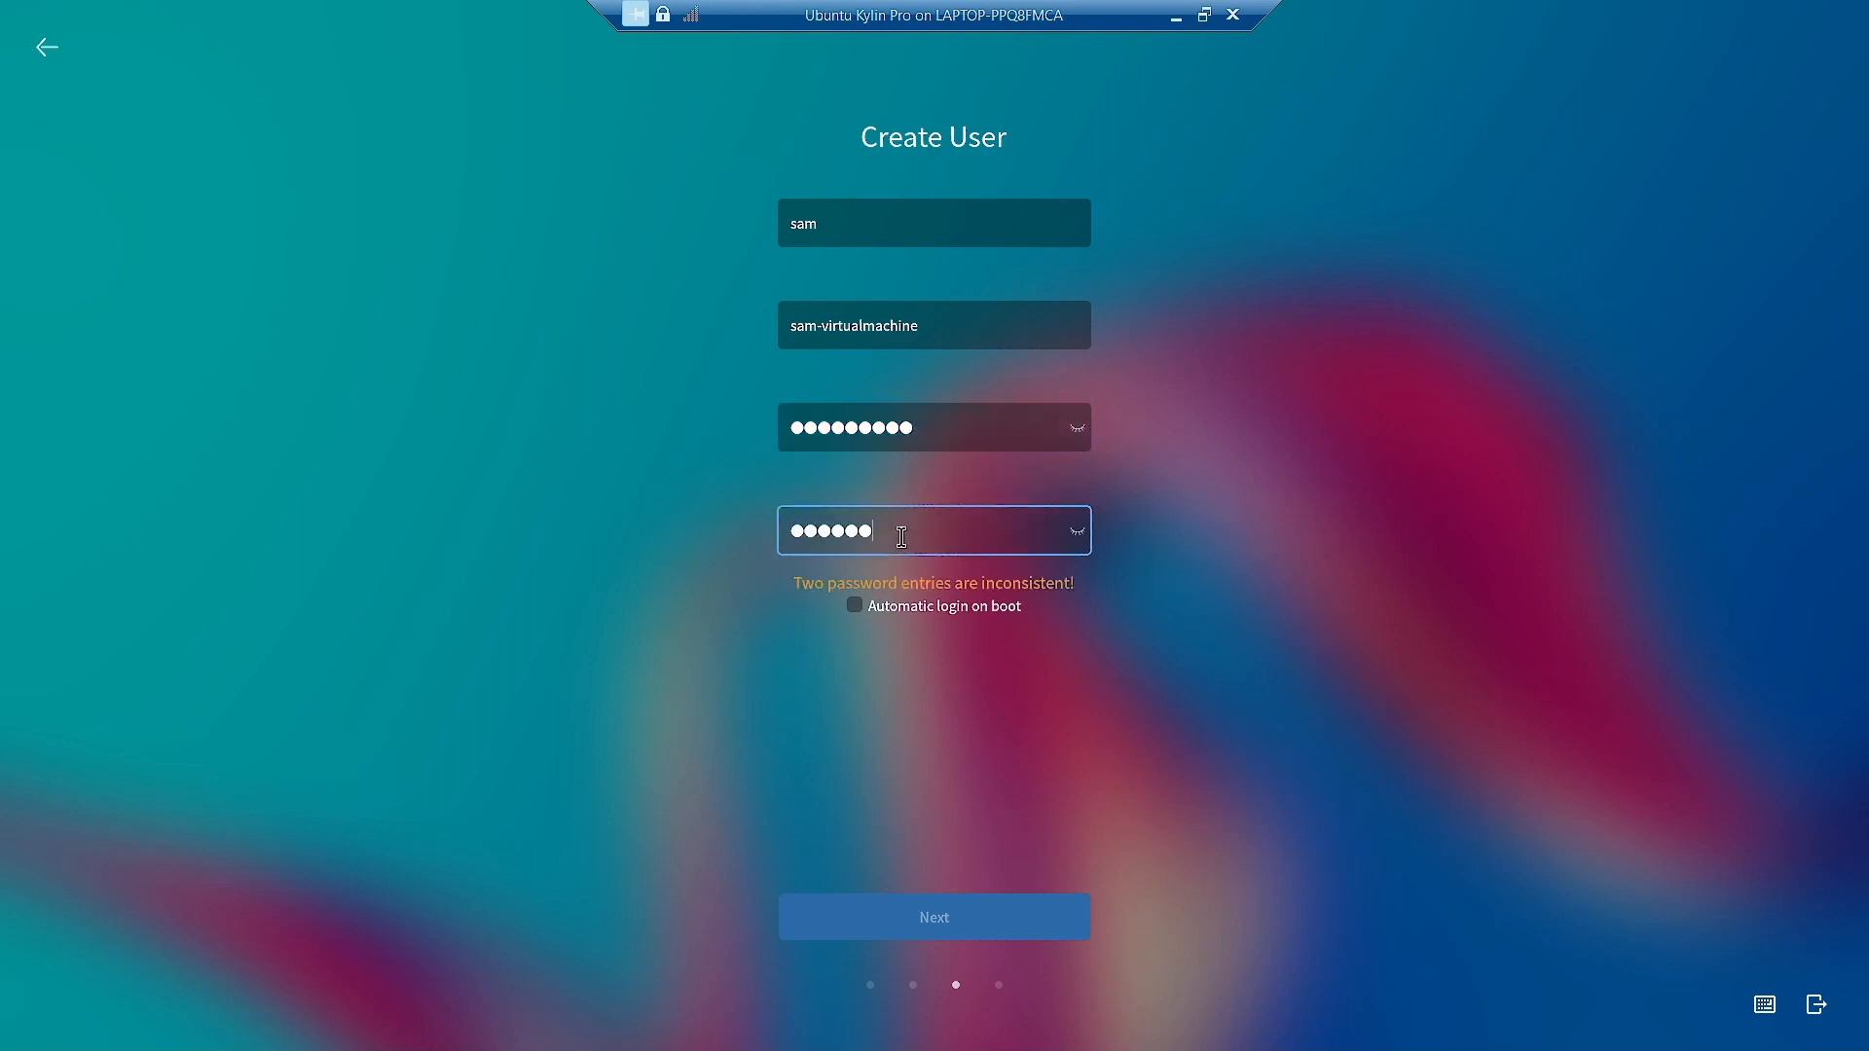
pyautogui.write('3456789')
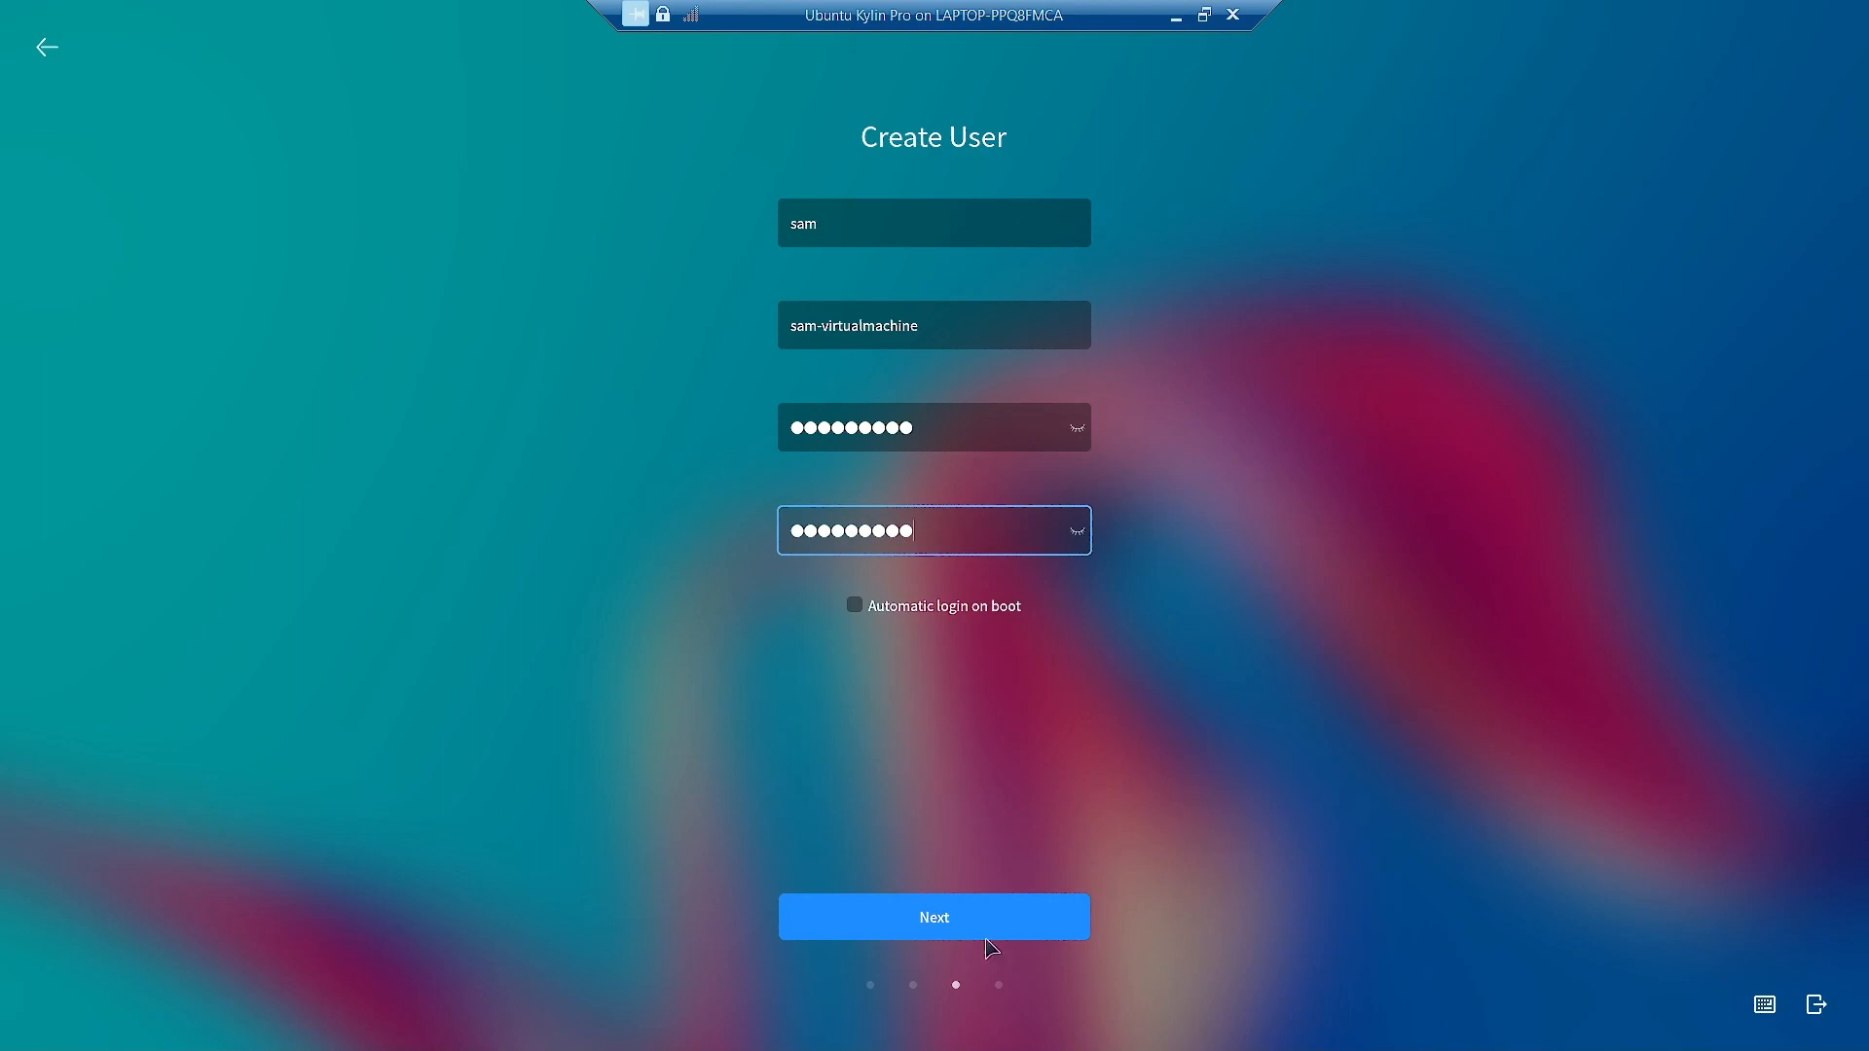
pyautogui.click(937, 927)
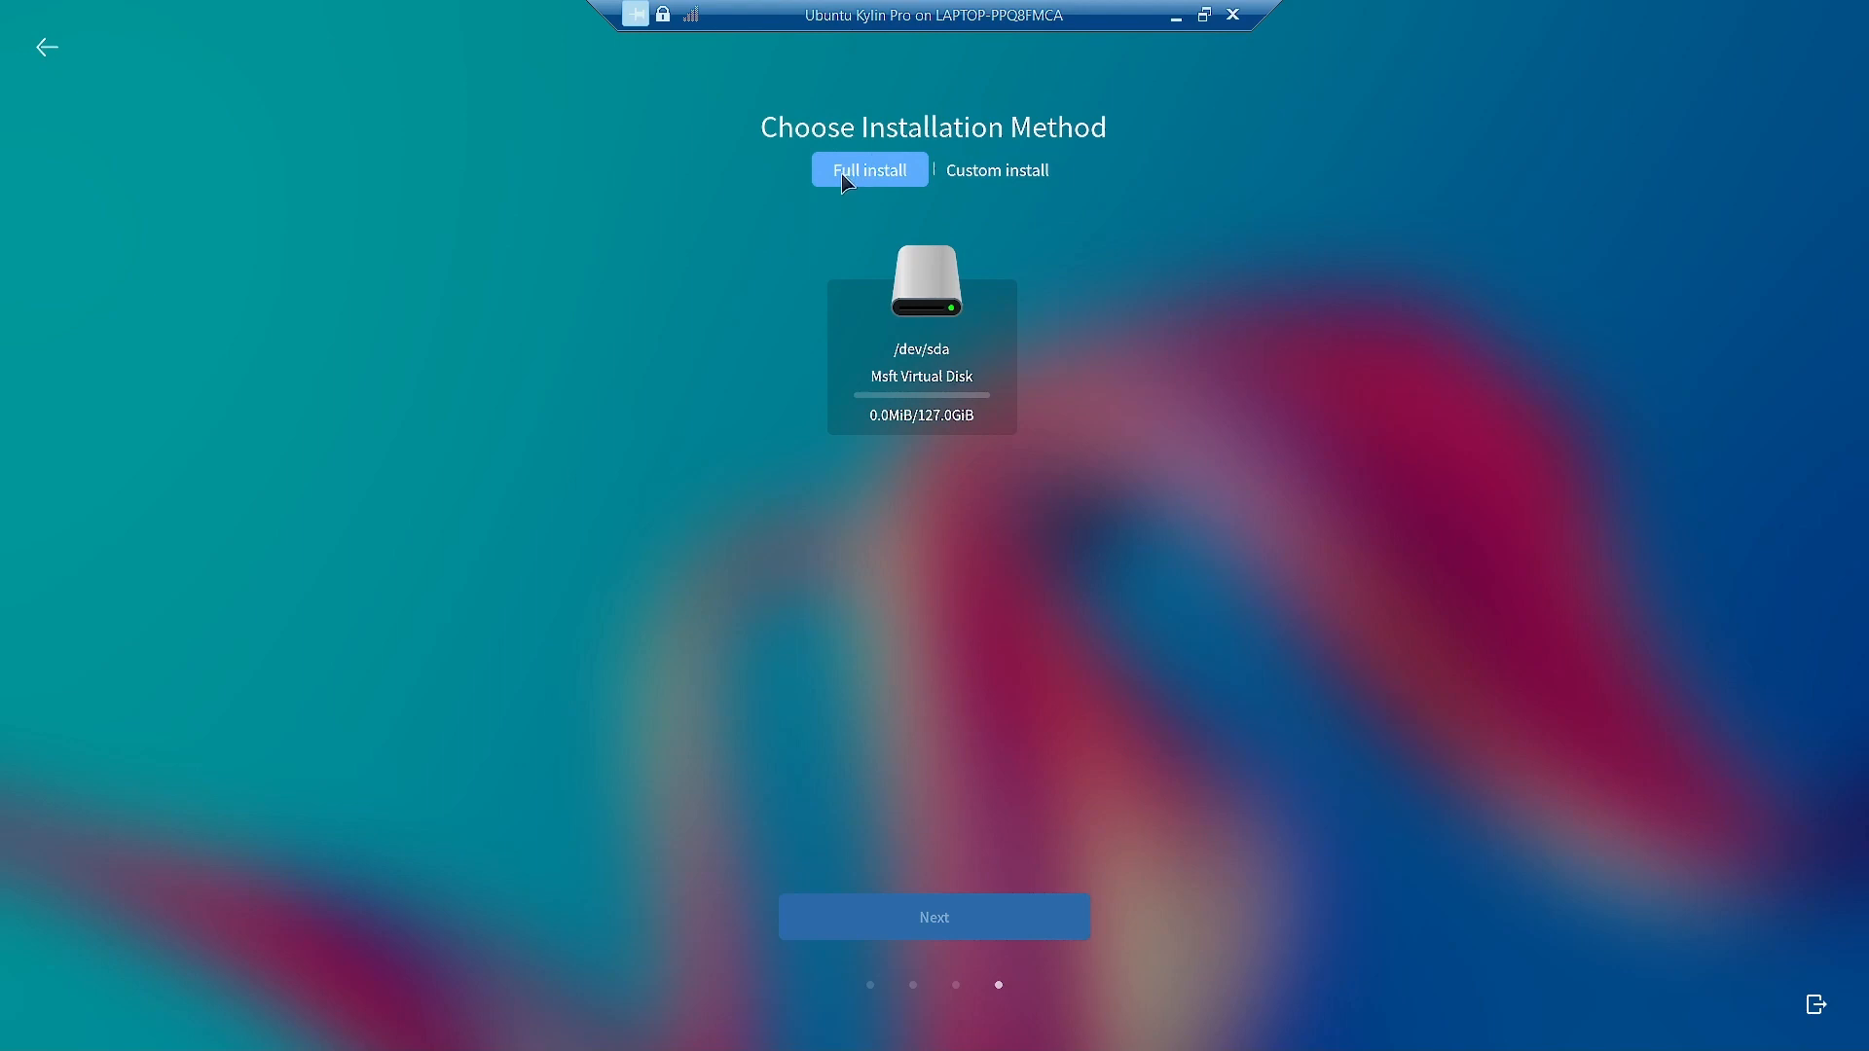
# Choose Custom install, recreate the /dev/sda partition table, and add a partition in the 127.0GiB free space.
pyautogui.click(1035, 178)
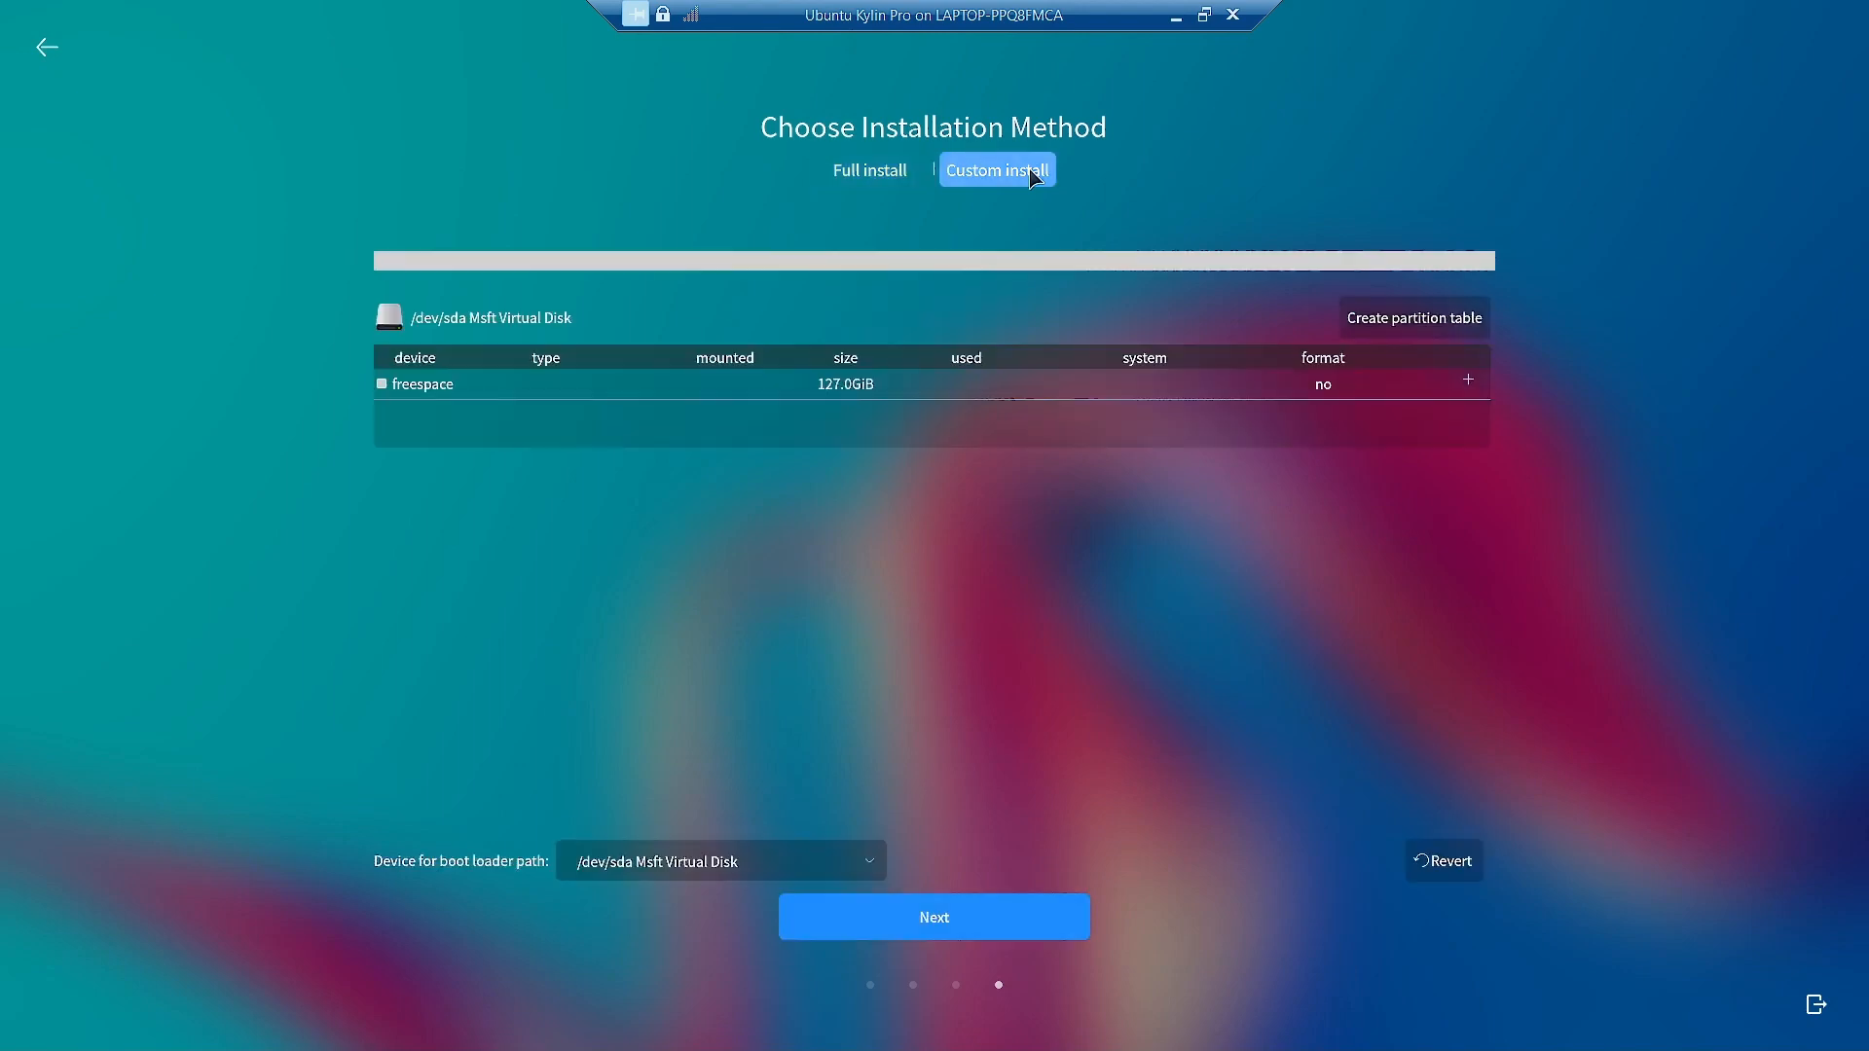
pyautogui.click(425, 387)
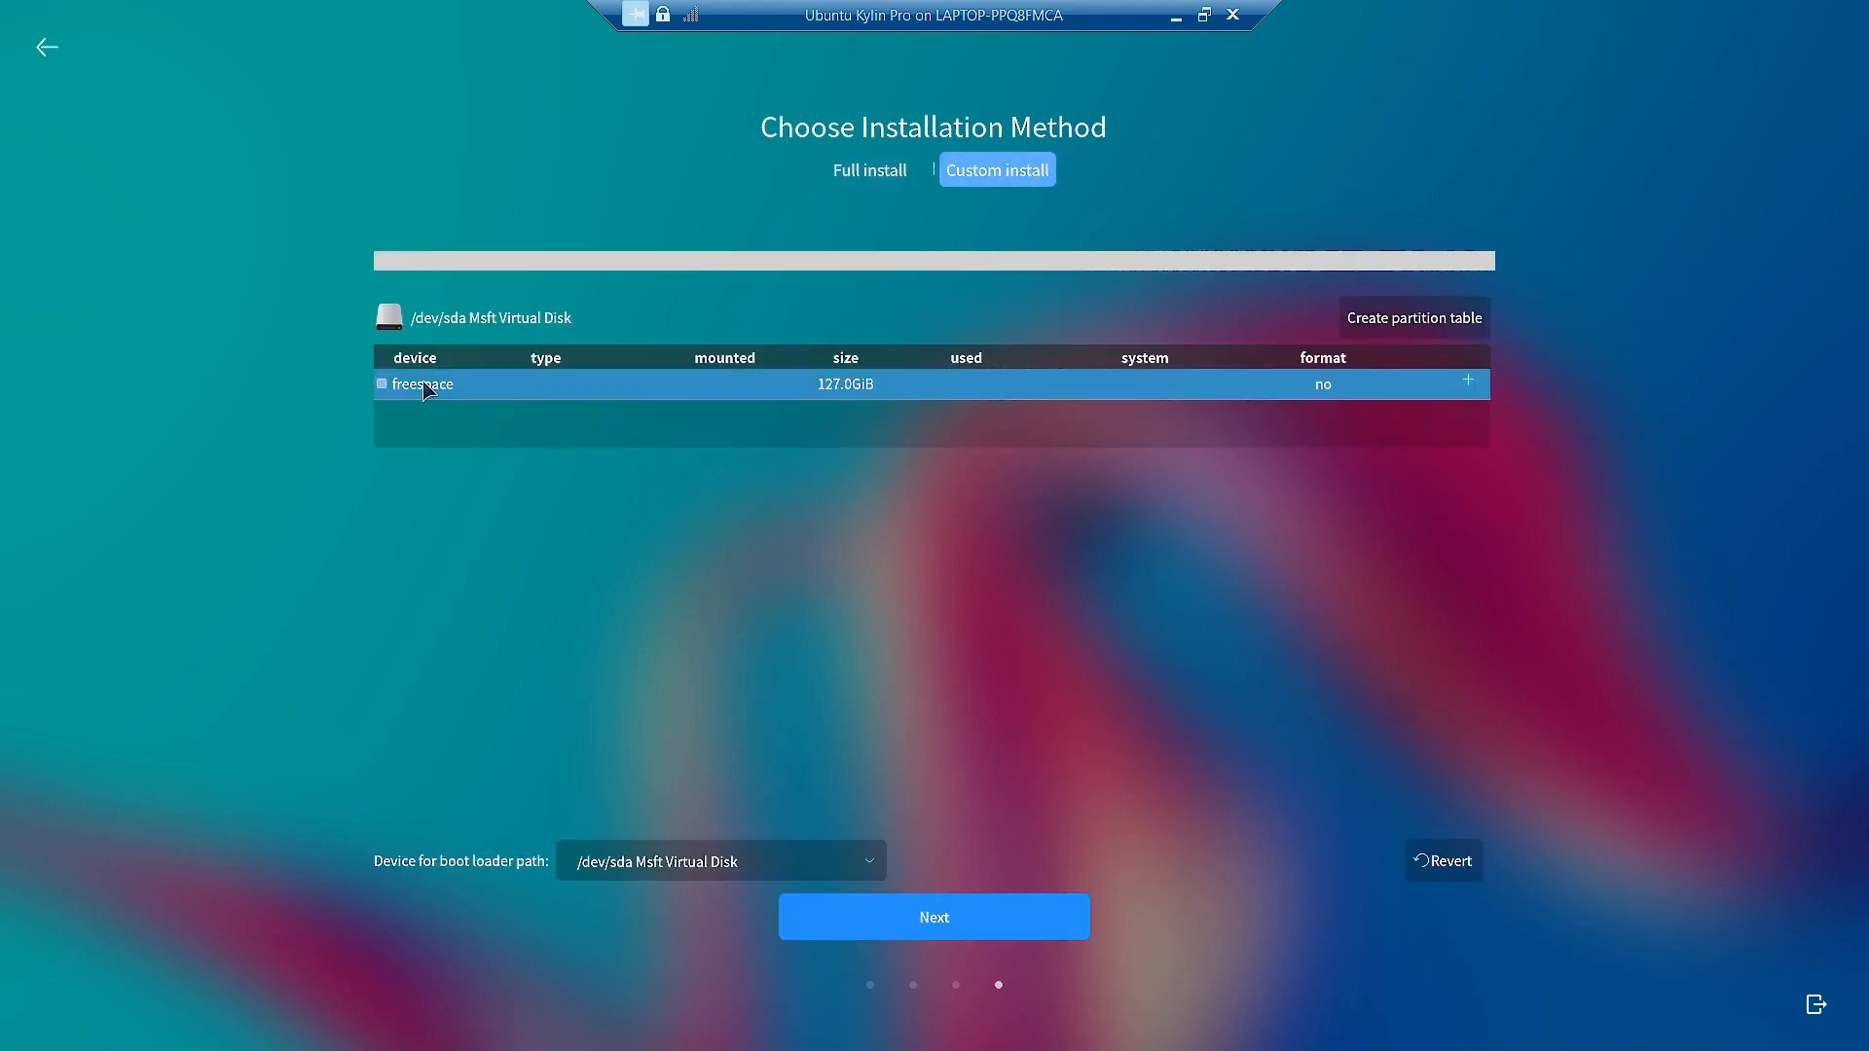
pyautogui.click(1420, 334)
pyautogui.click(1112, 611)
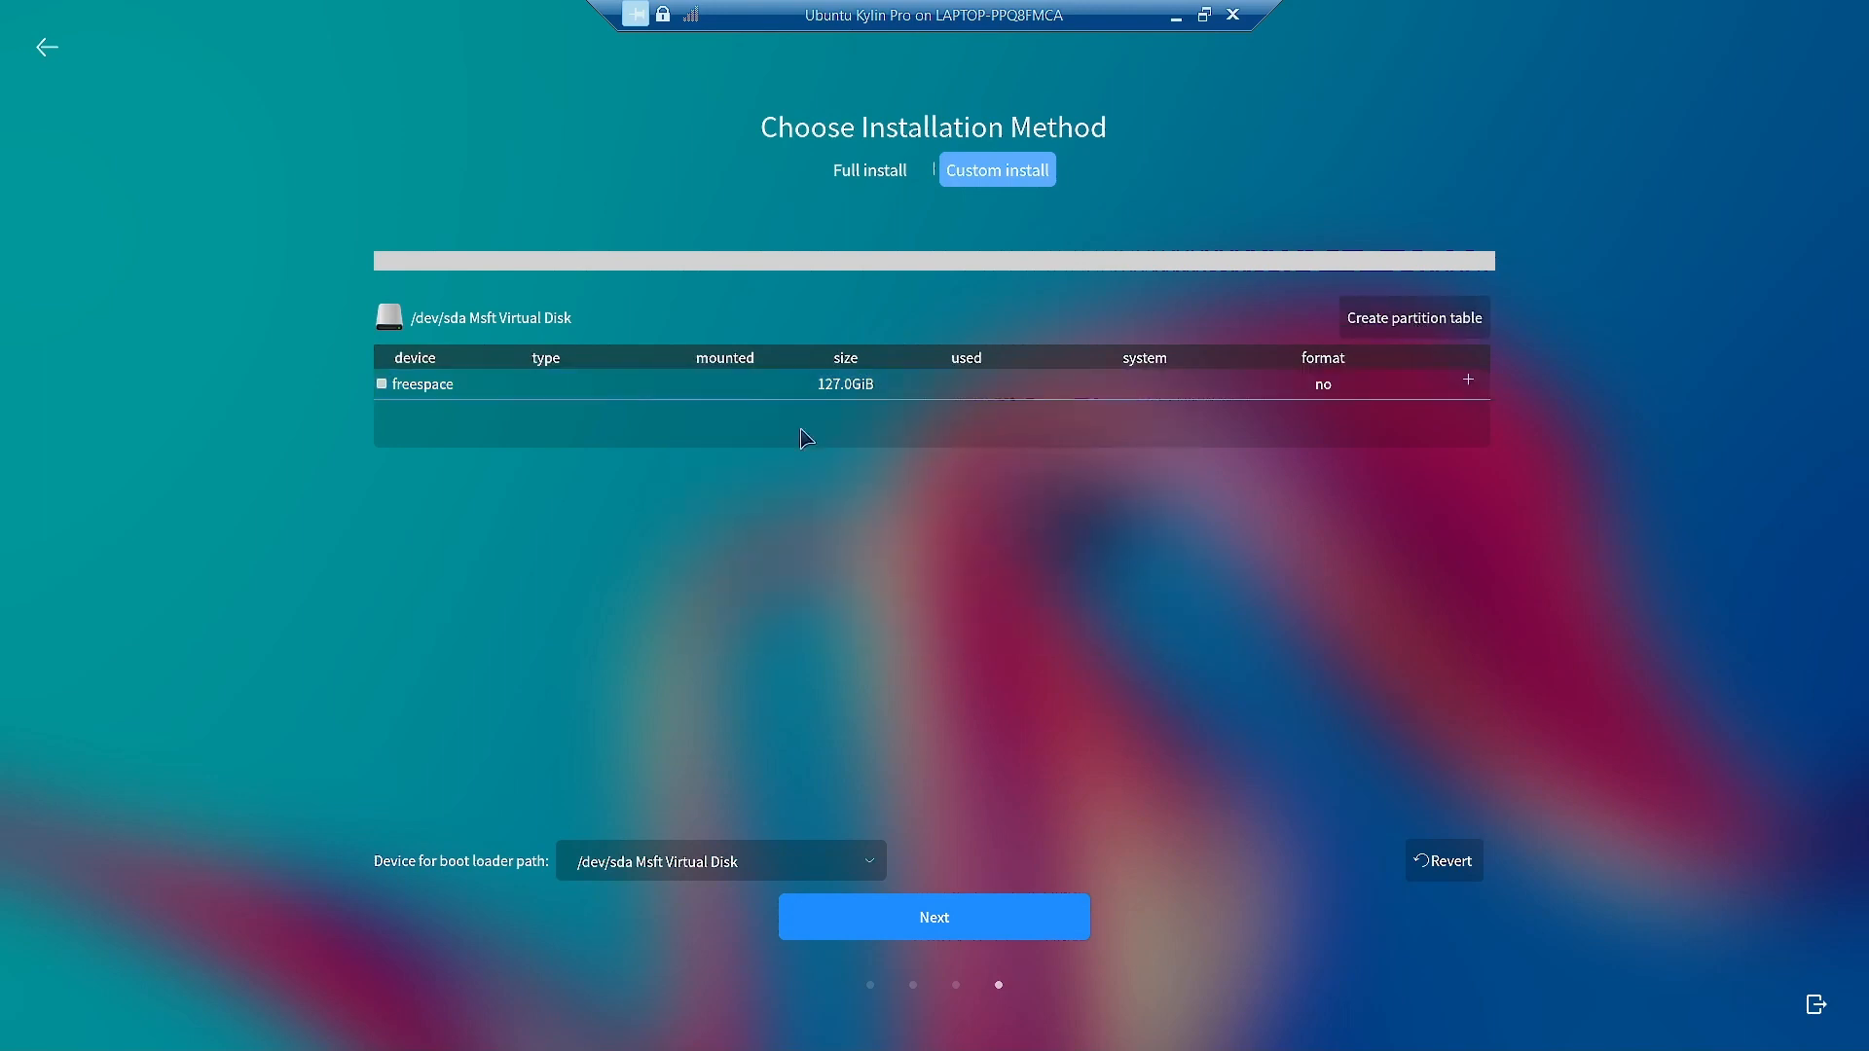
pyautogui.click(470, 390)
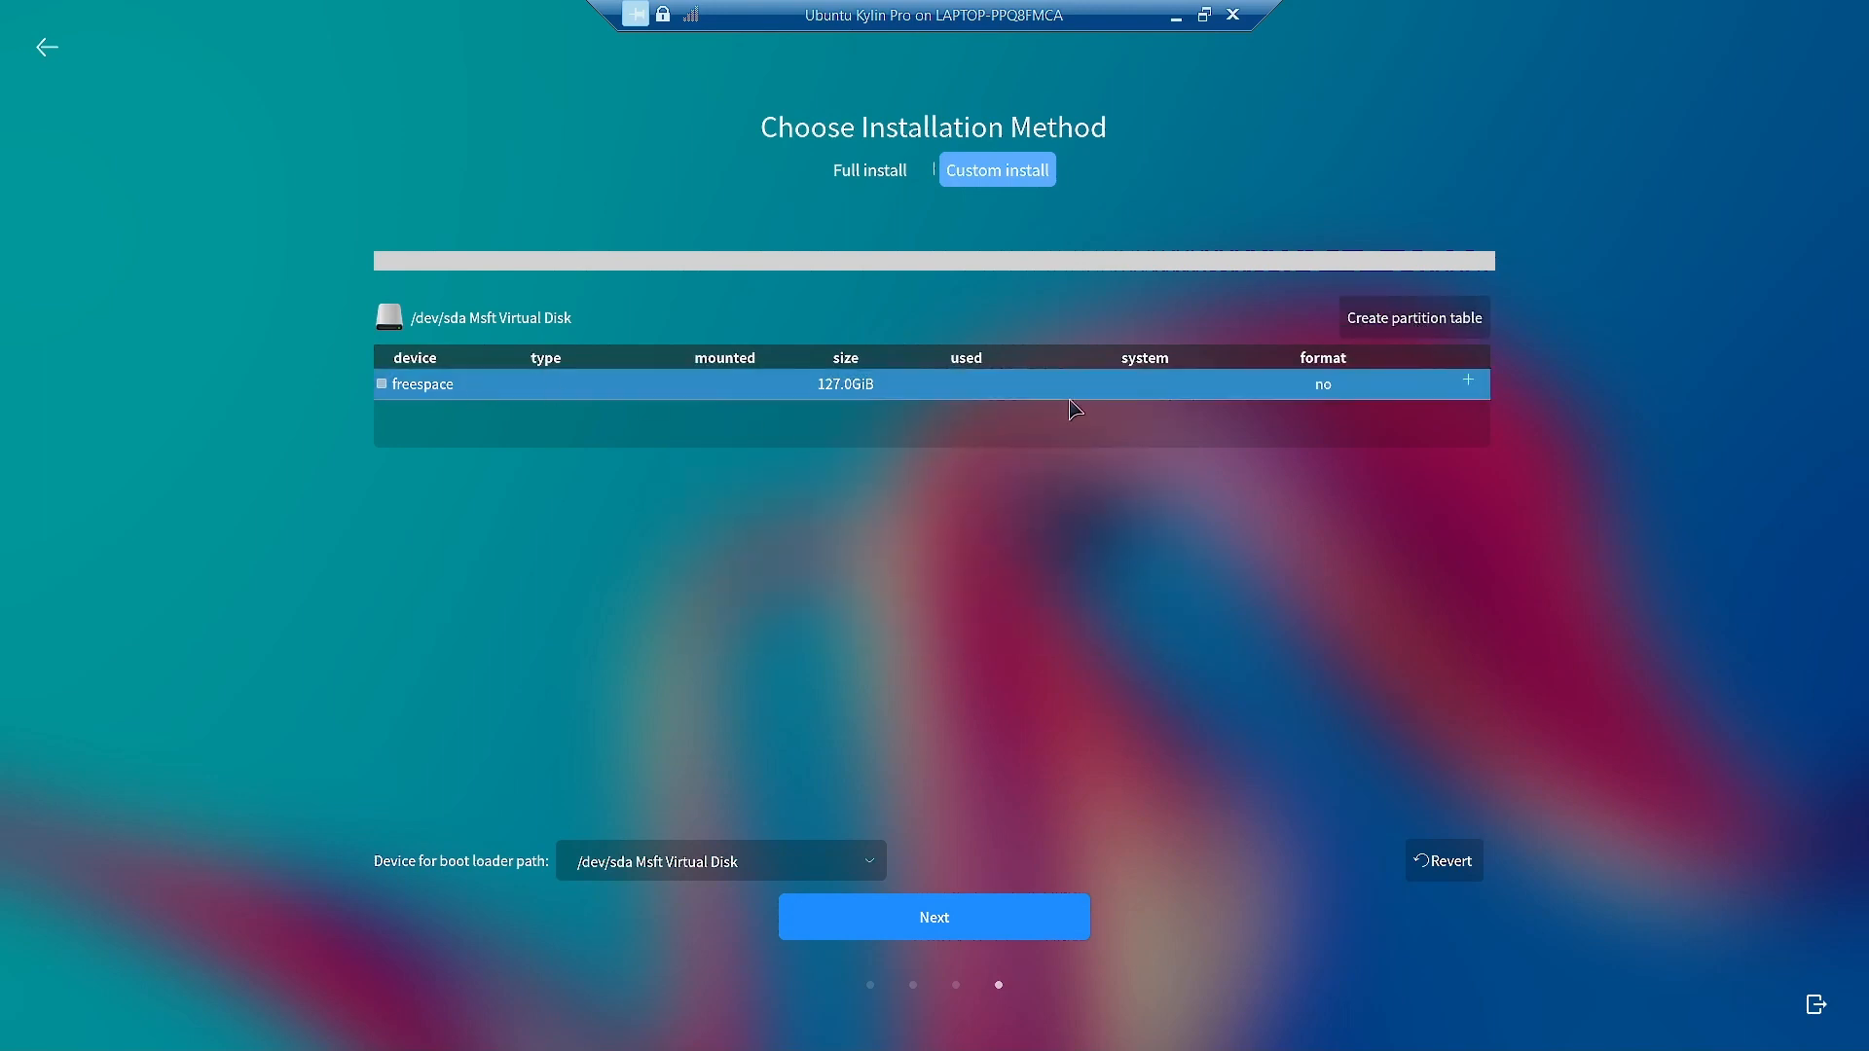
pyautogui.click(1418, 329)
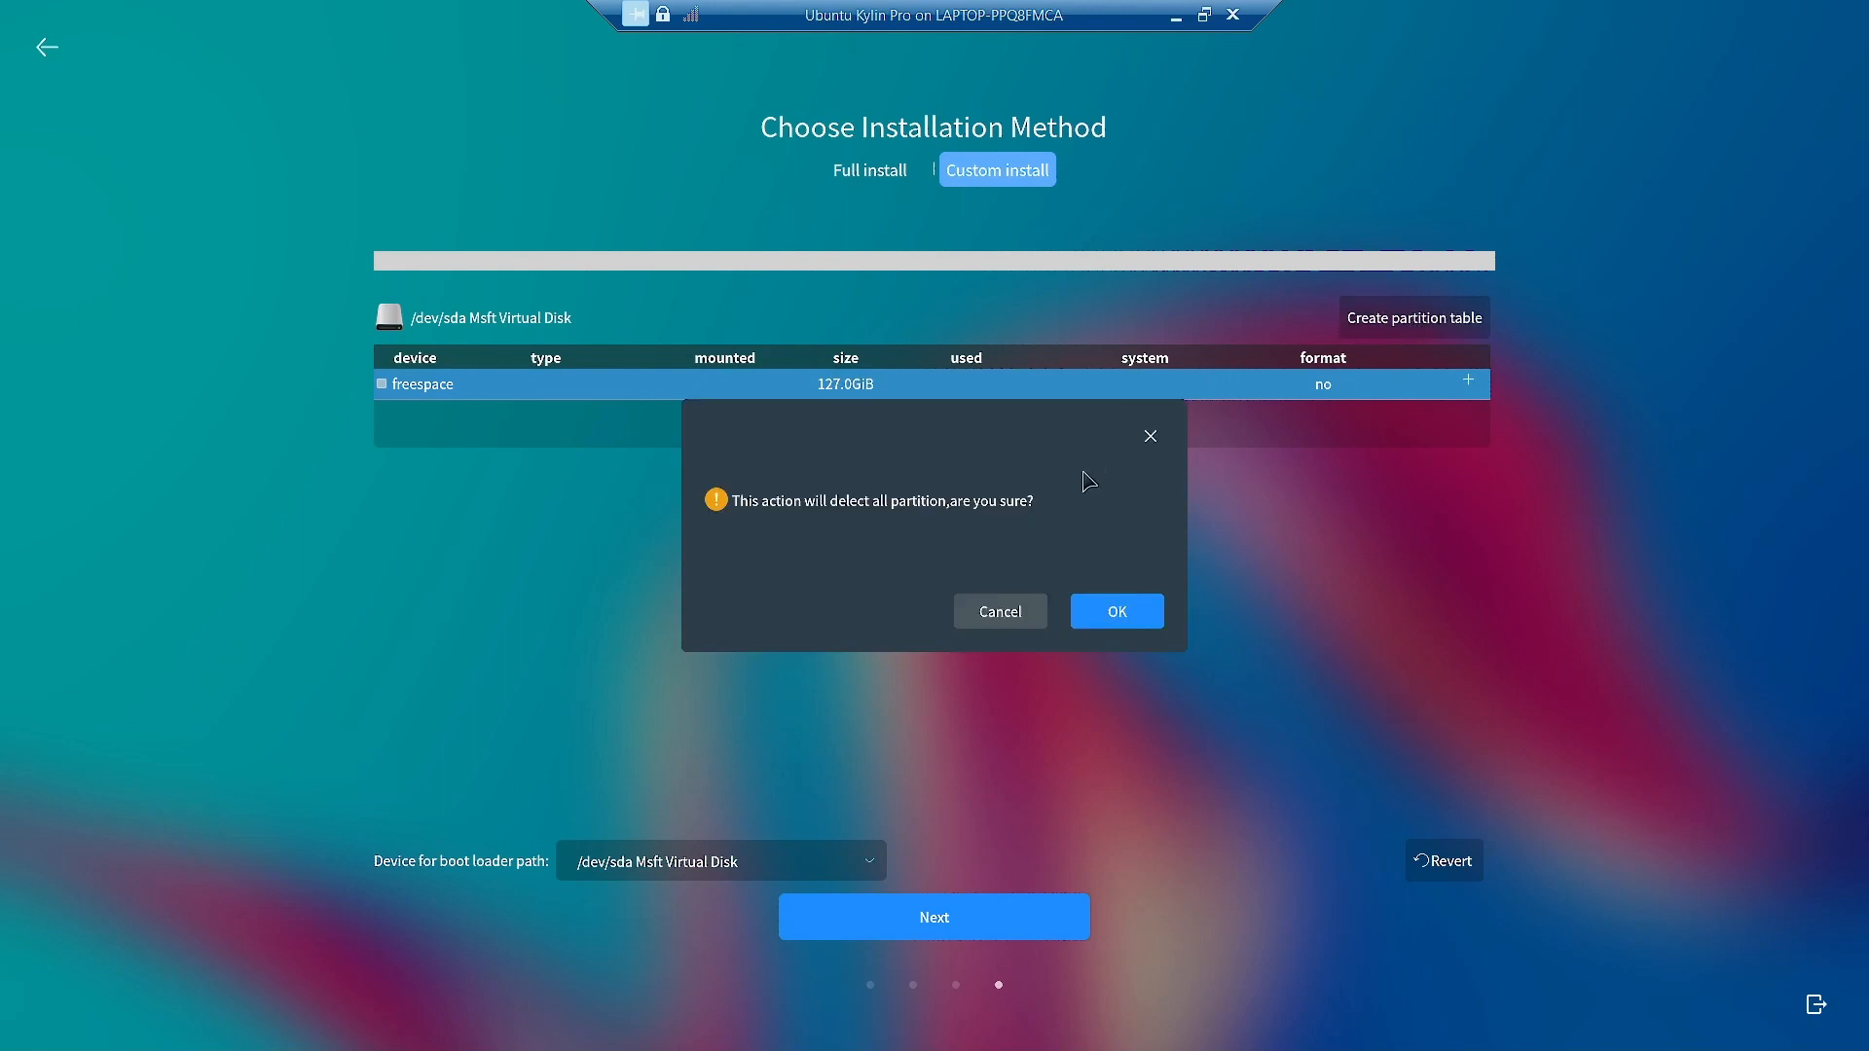
pyautogui.click(1111, 613)
pyautogui.click(440, 386)
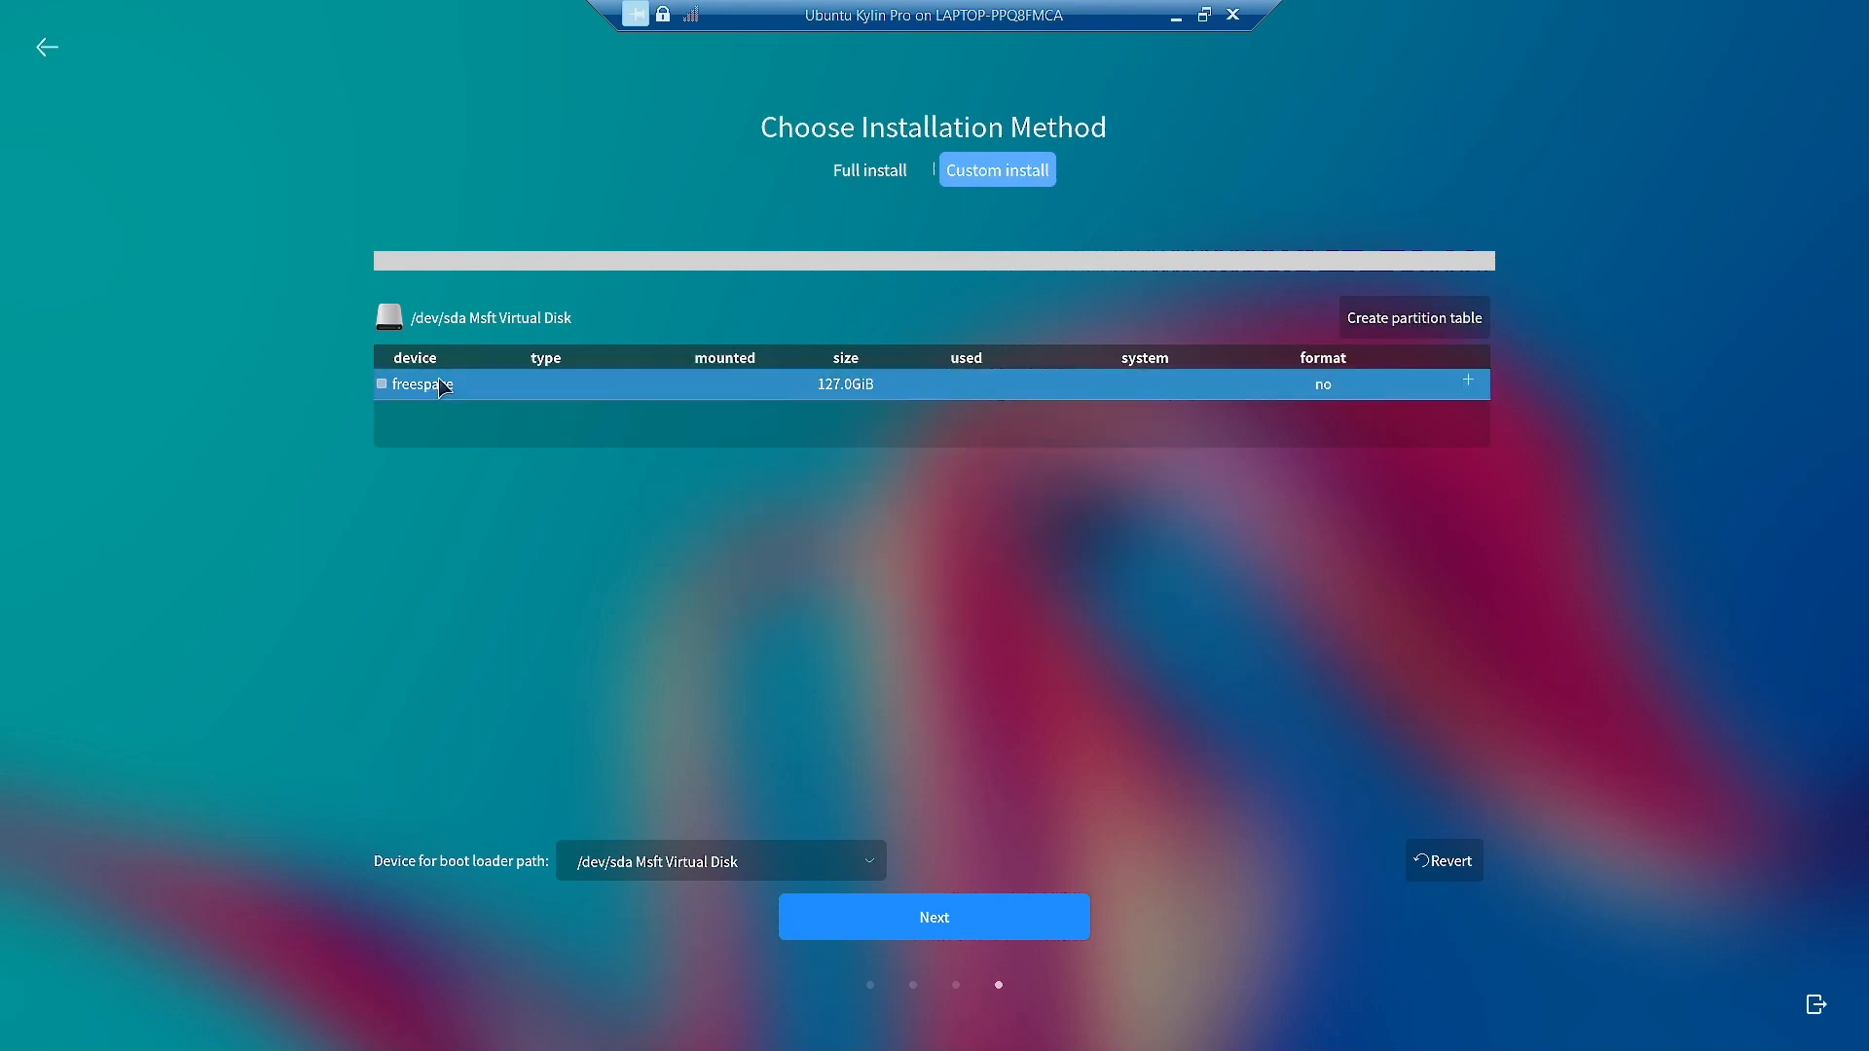
pyautogui.click(1469, 382)
# Make the new partition an efi partition of 500 MiB at /boot/efi.
pyautogui.click(809, 387)
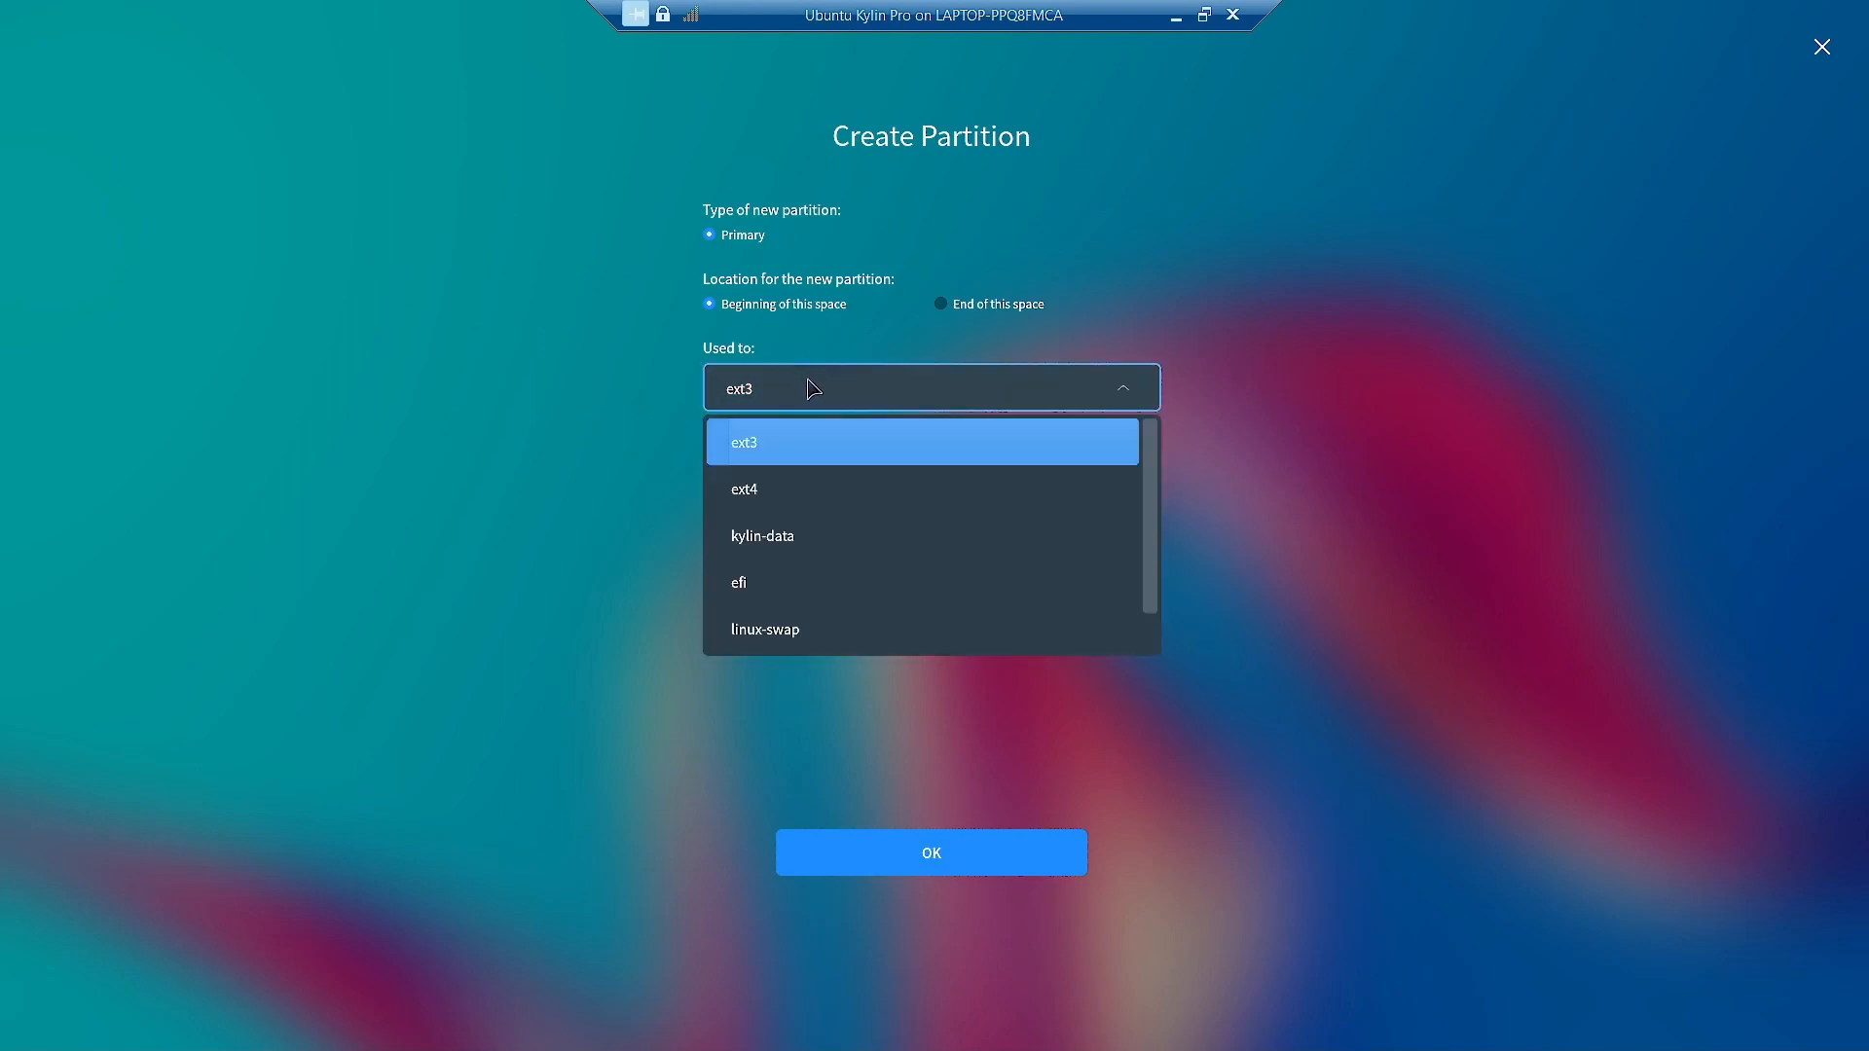
pyautogui.click(821, 583)
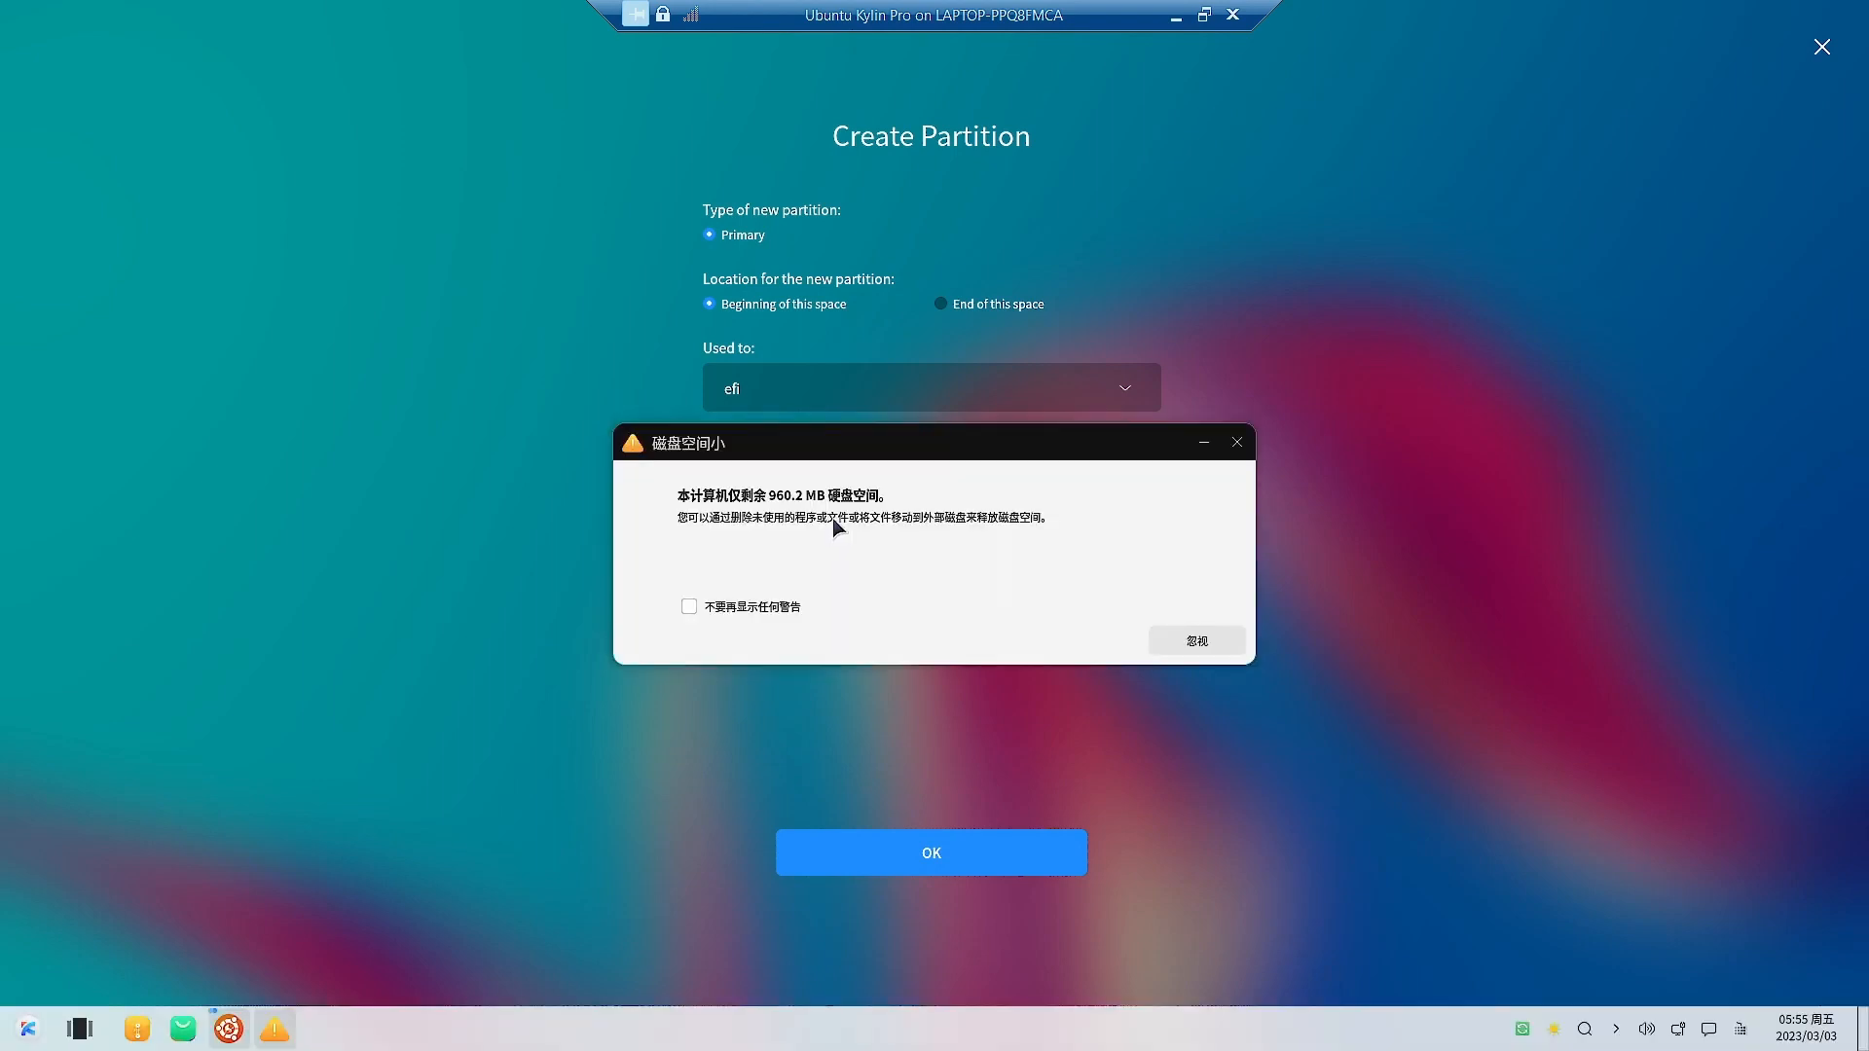
pyautogui.click(1236, 443)
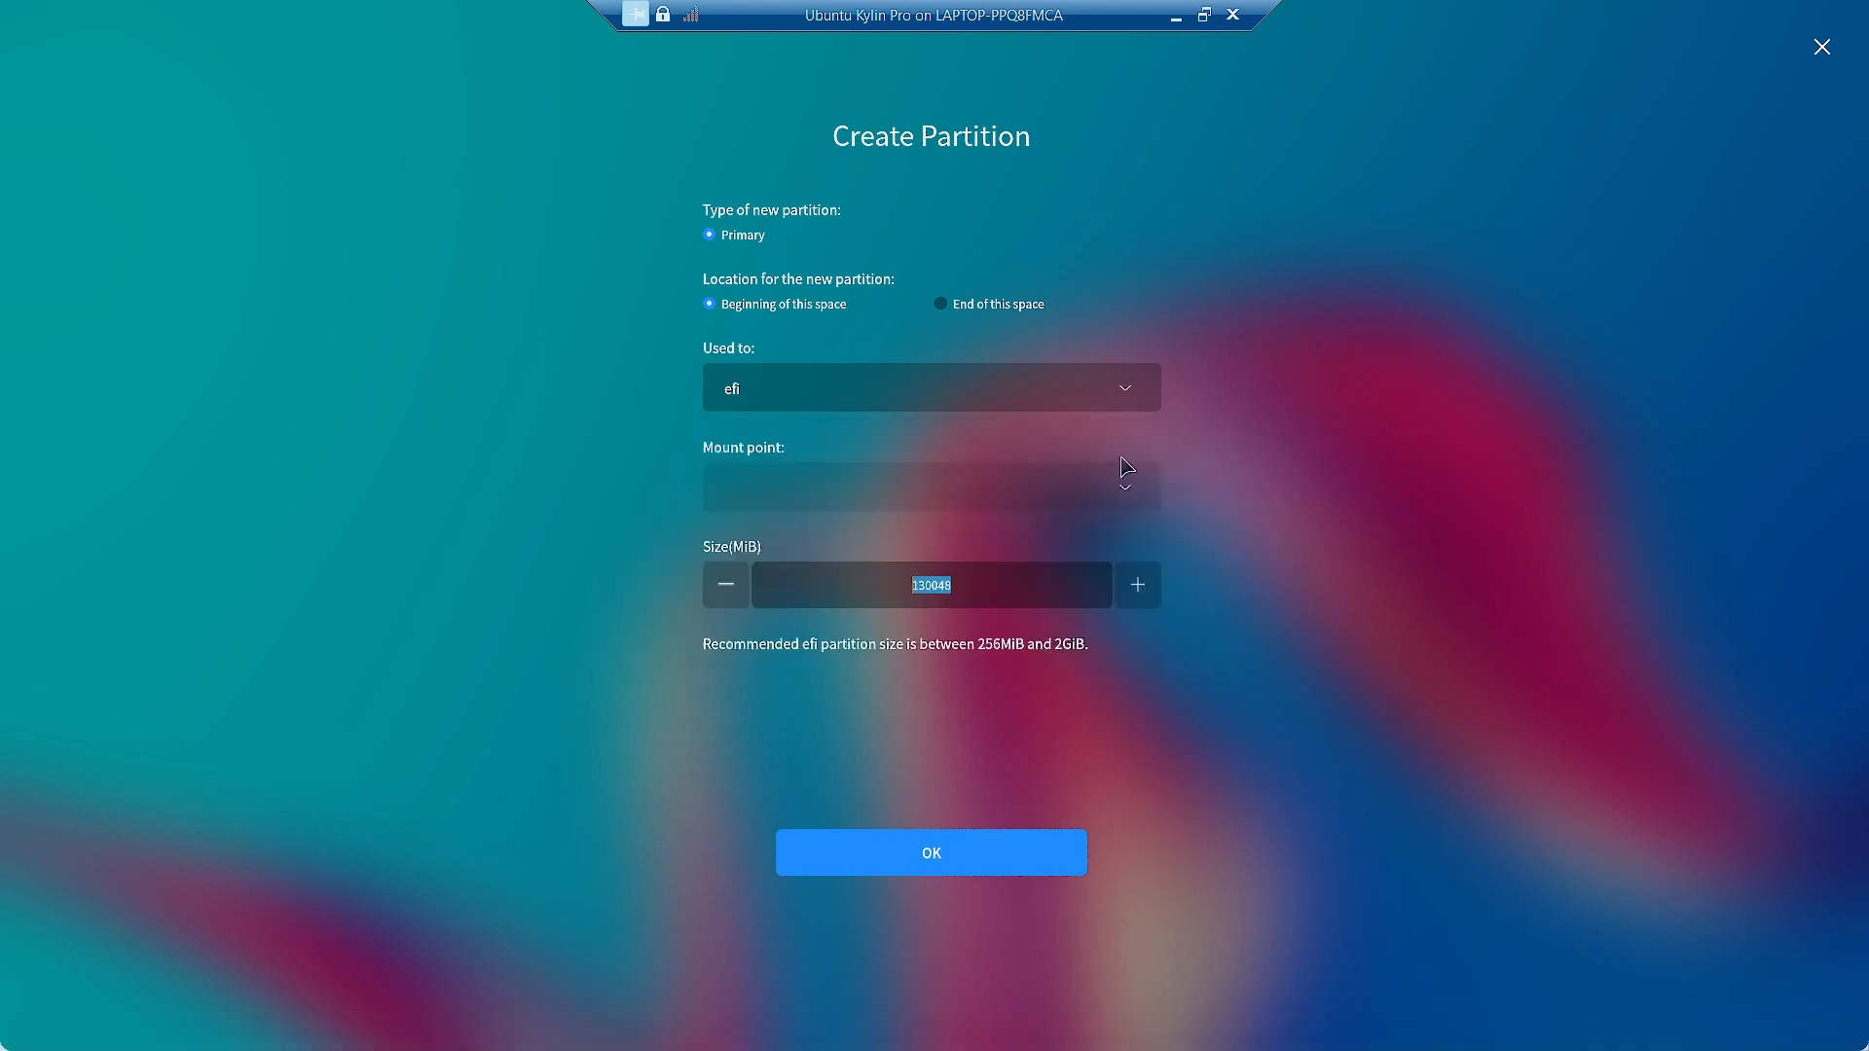
pyautogui.write('500')
pyautogui.click(911, 859)
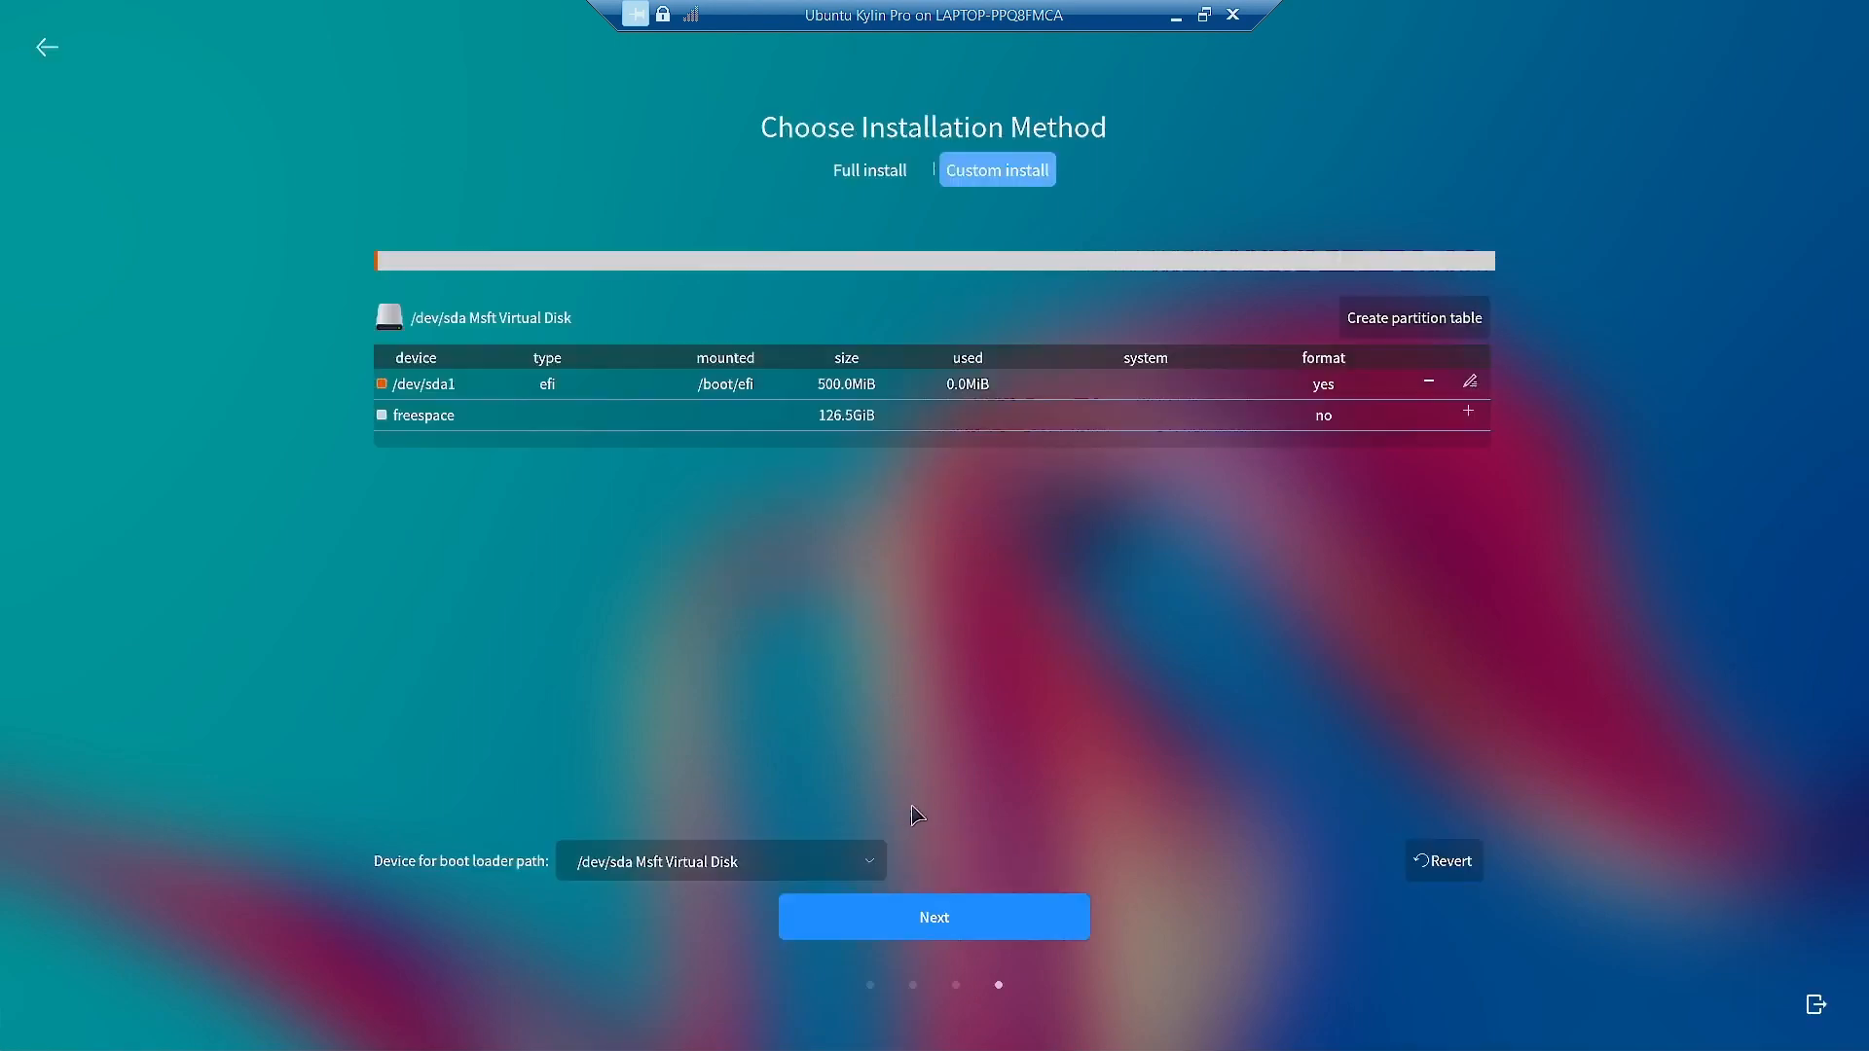
# Create /dev/sda2 as a 2000 MiB linux-swap partition in the free space after the EFI partition.
pyautogui.click(542, 419)
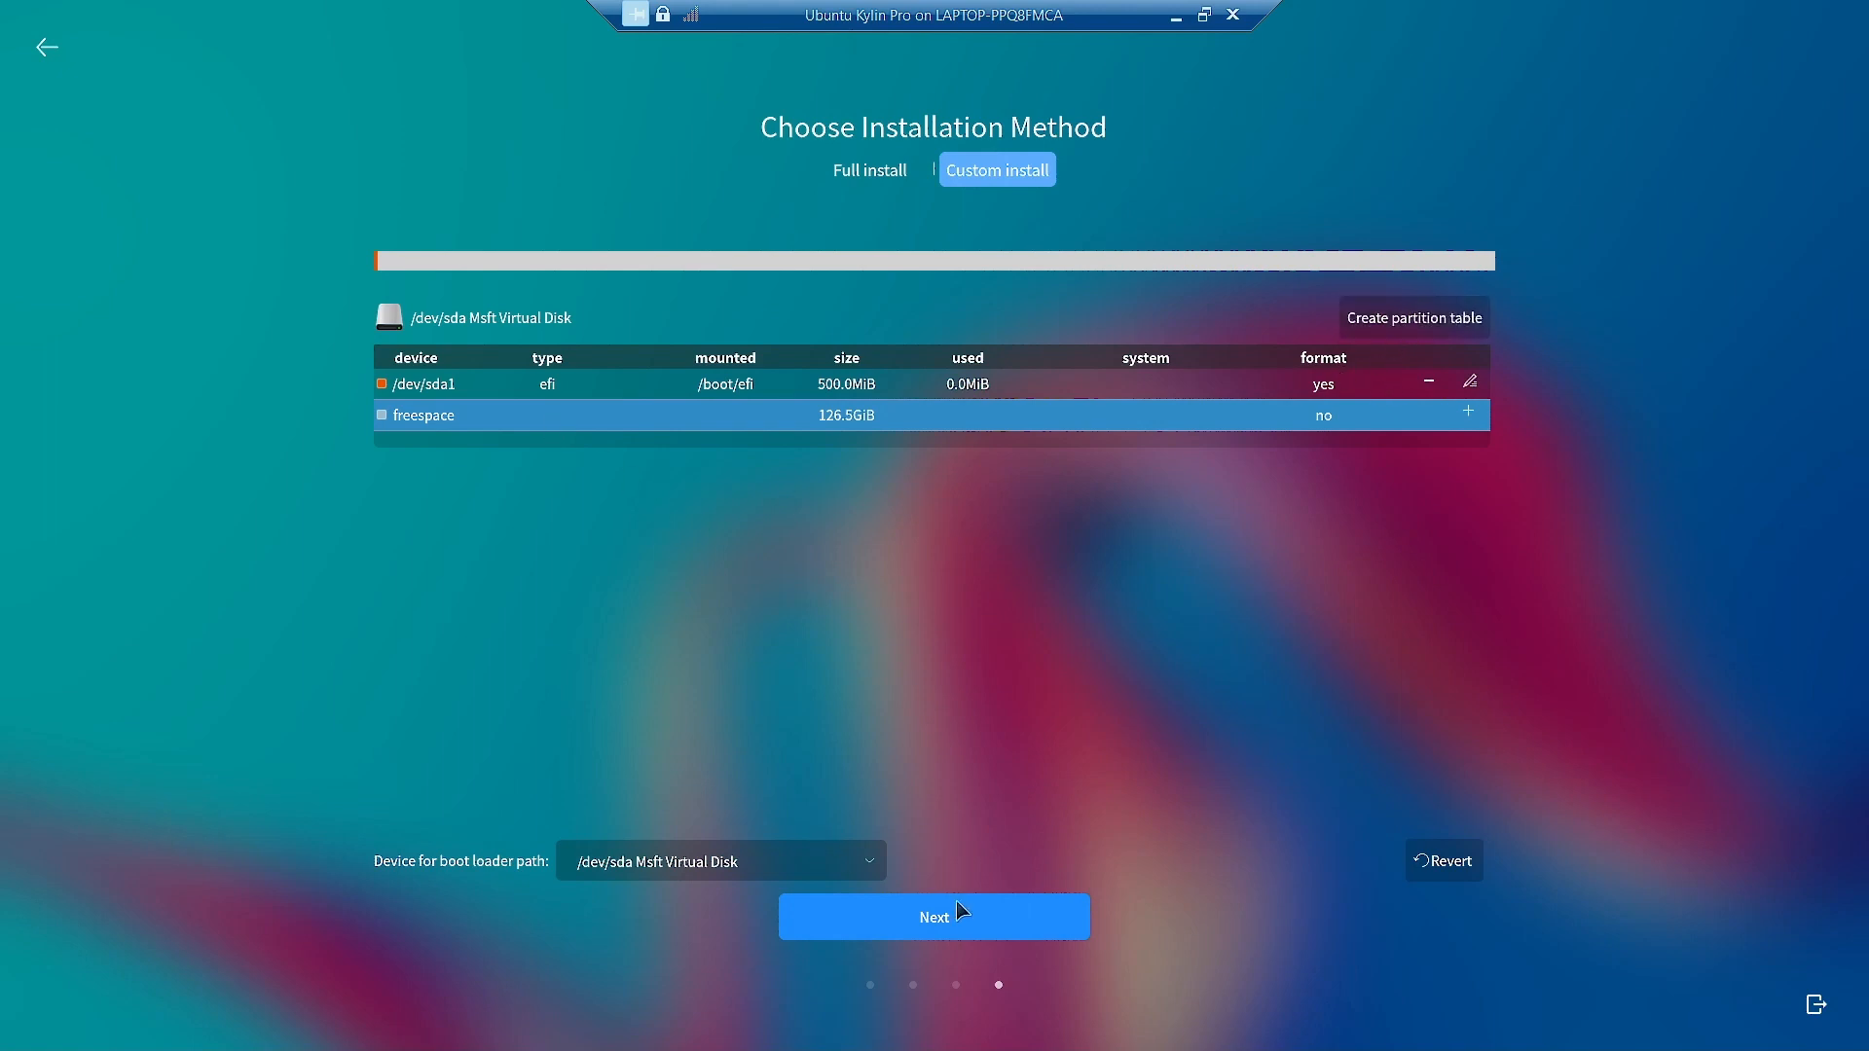
pyautogui.click(1468, 412)
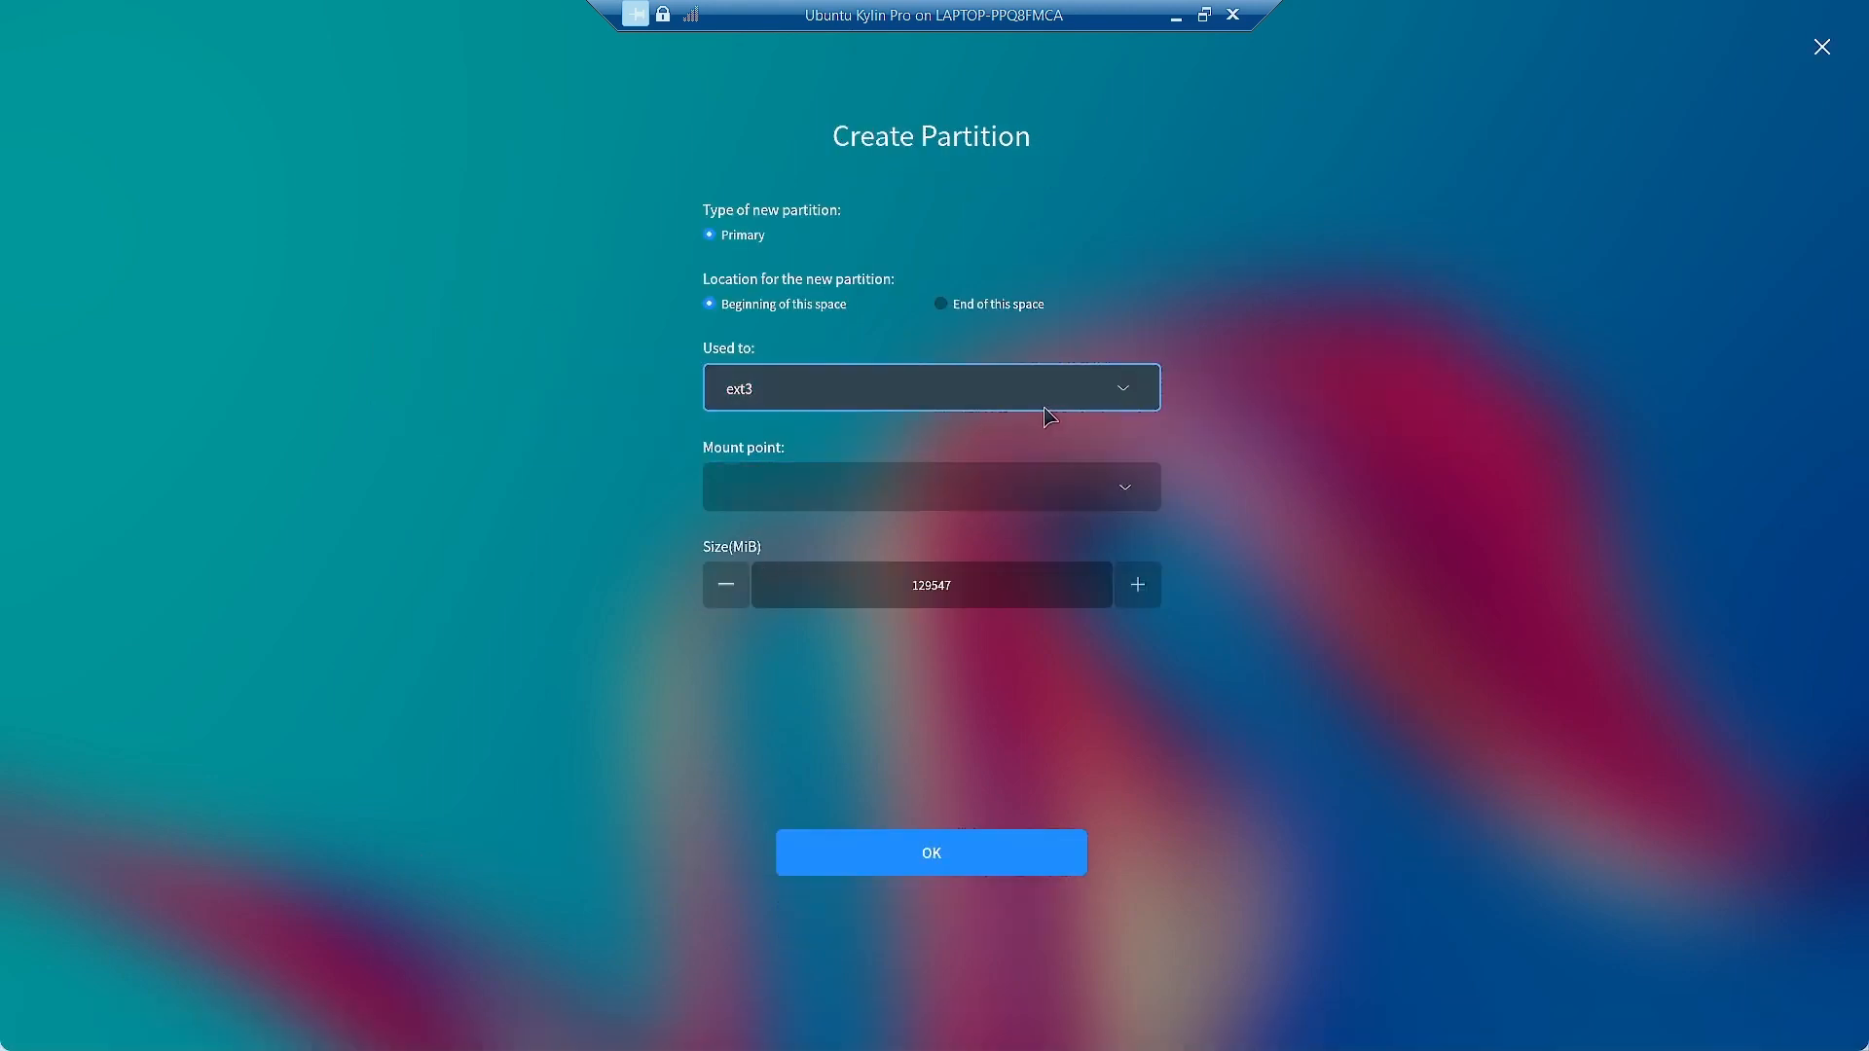
pyautogui.click(1105, 394)
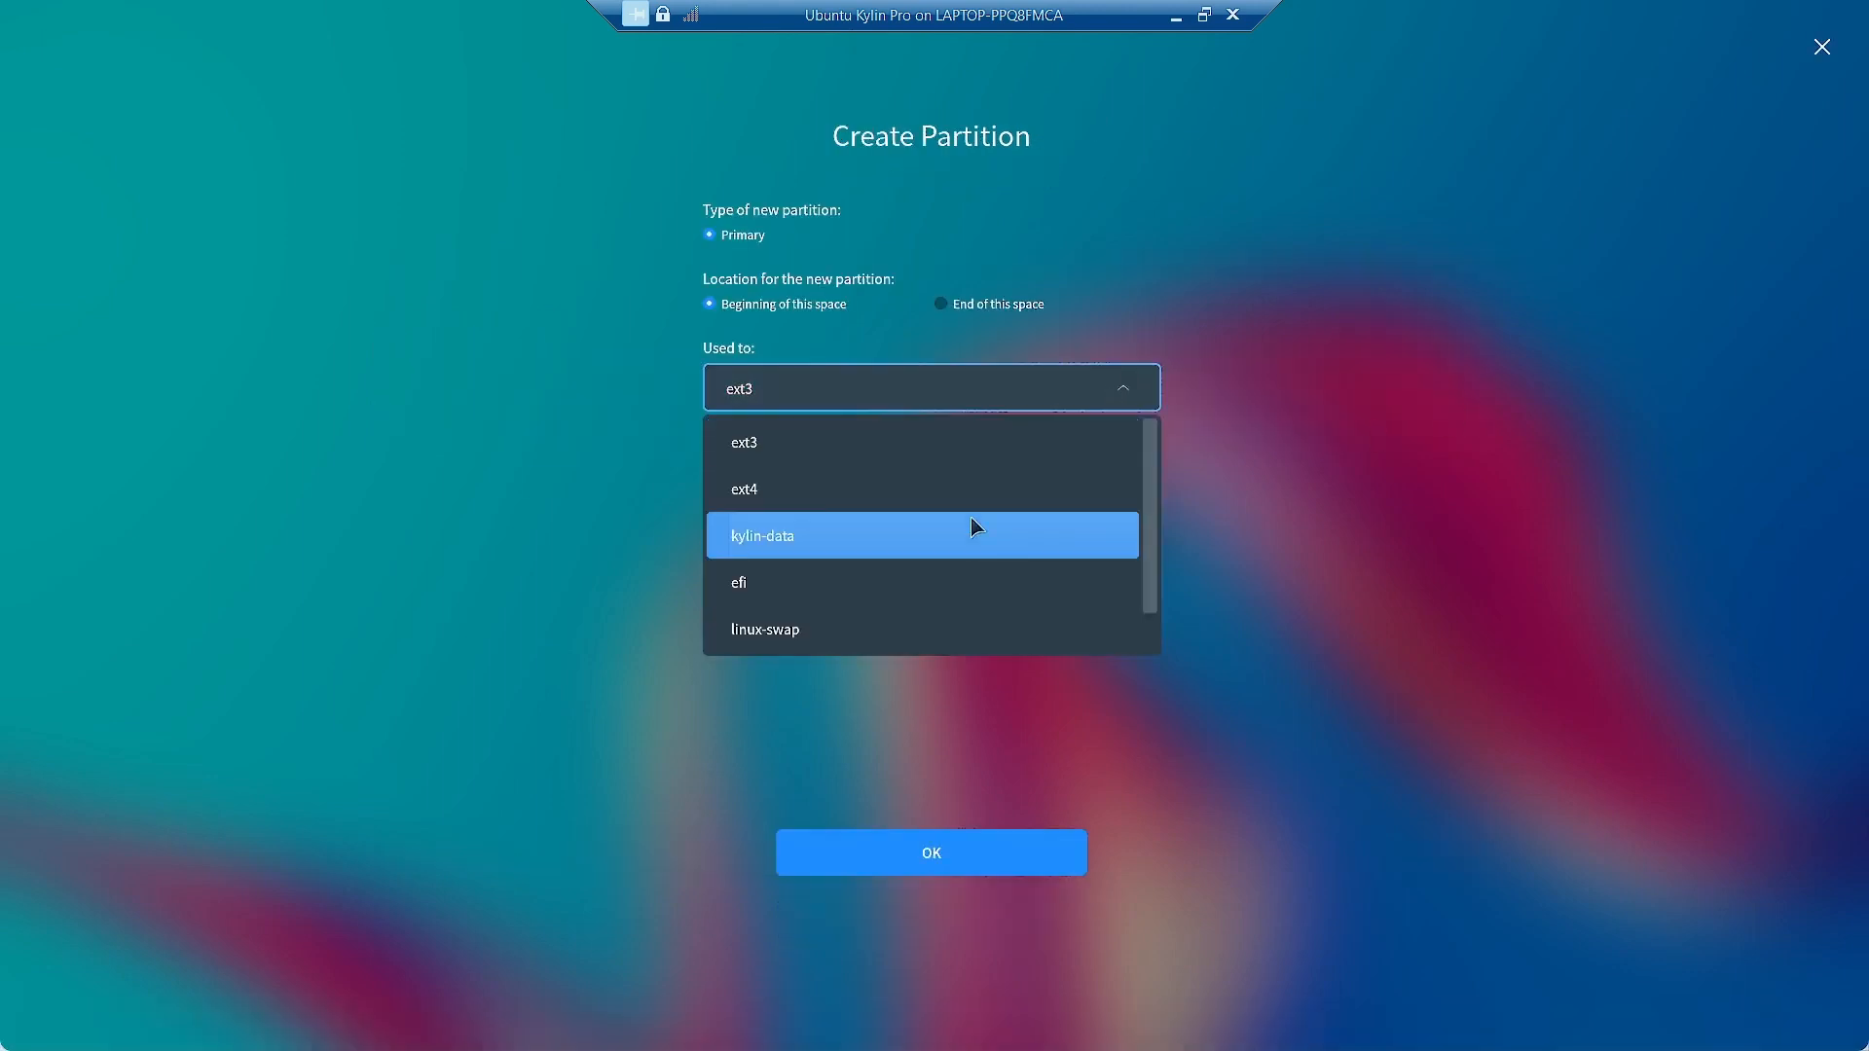
pyautogui.click(943, 628)
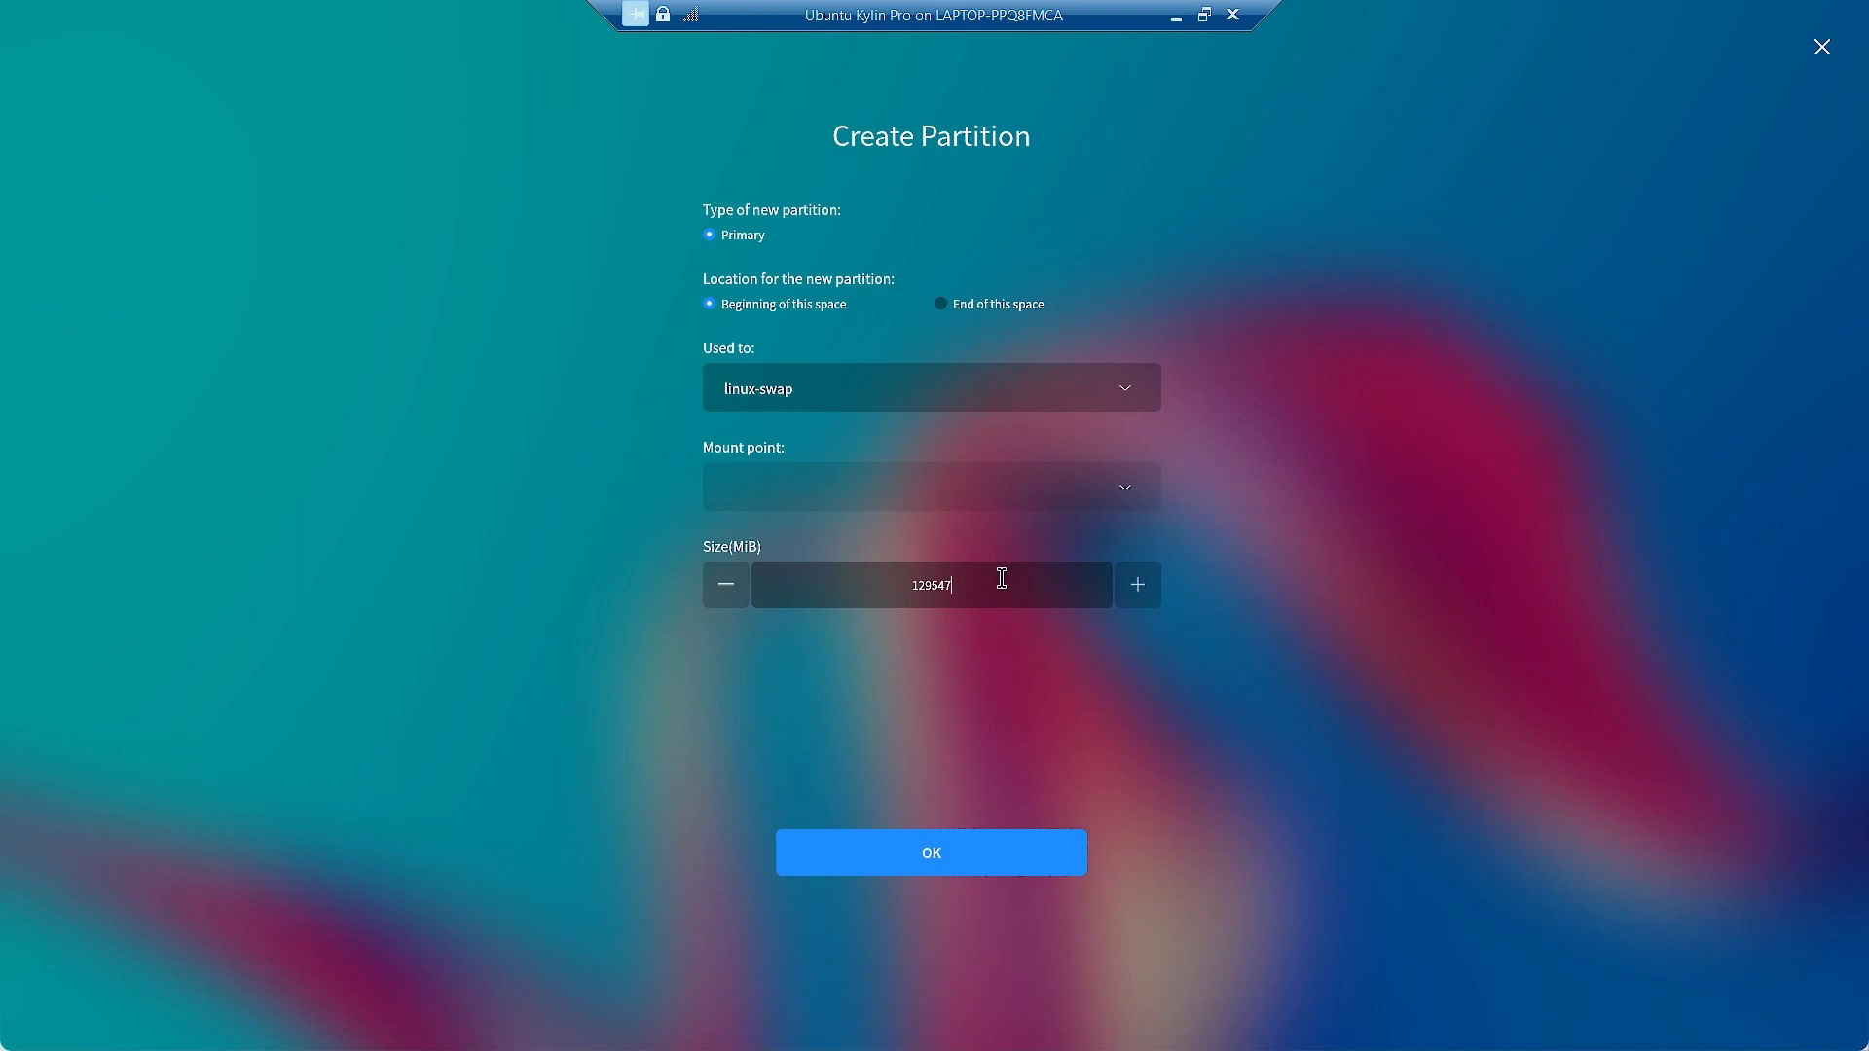
pyautogui.moveTo(1002, 579); pyautogui.dragTo(876, 567)
pyautogui.write('2000')
pyautogui.click(977, 856)
pyautogui.click(543, 451)
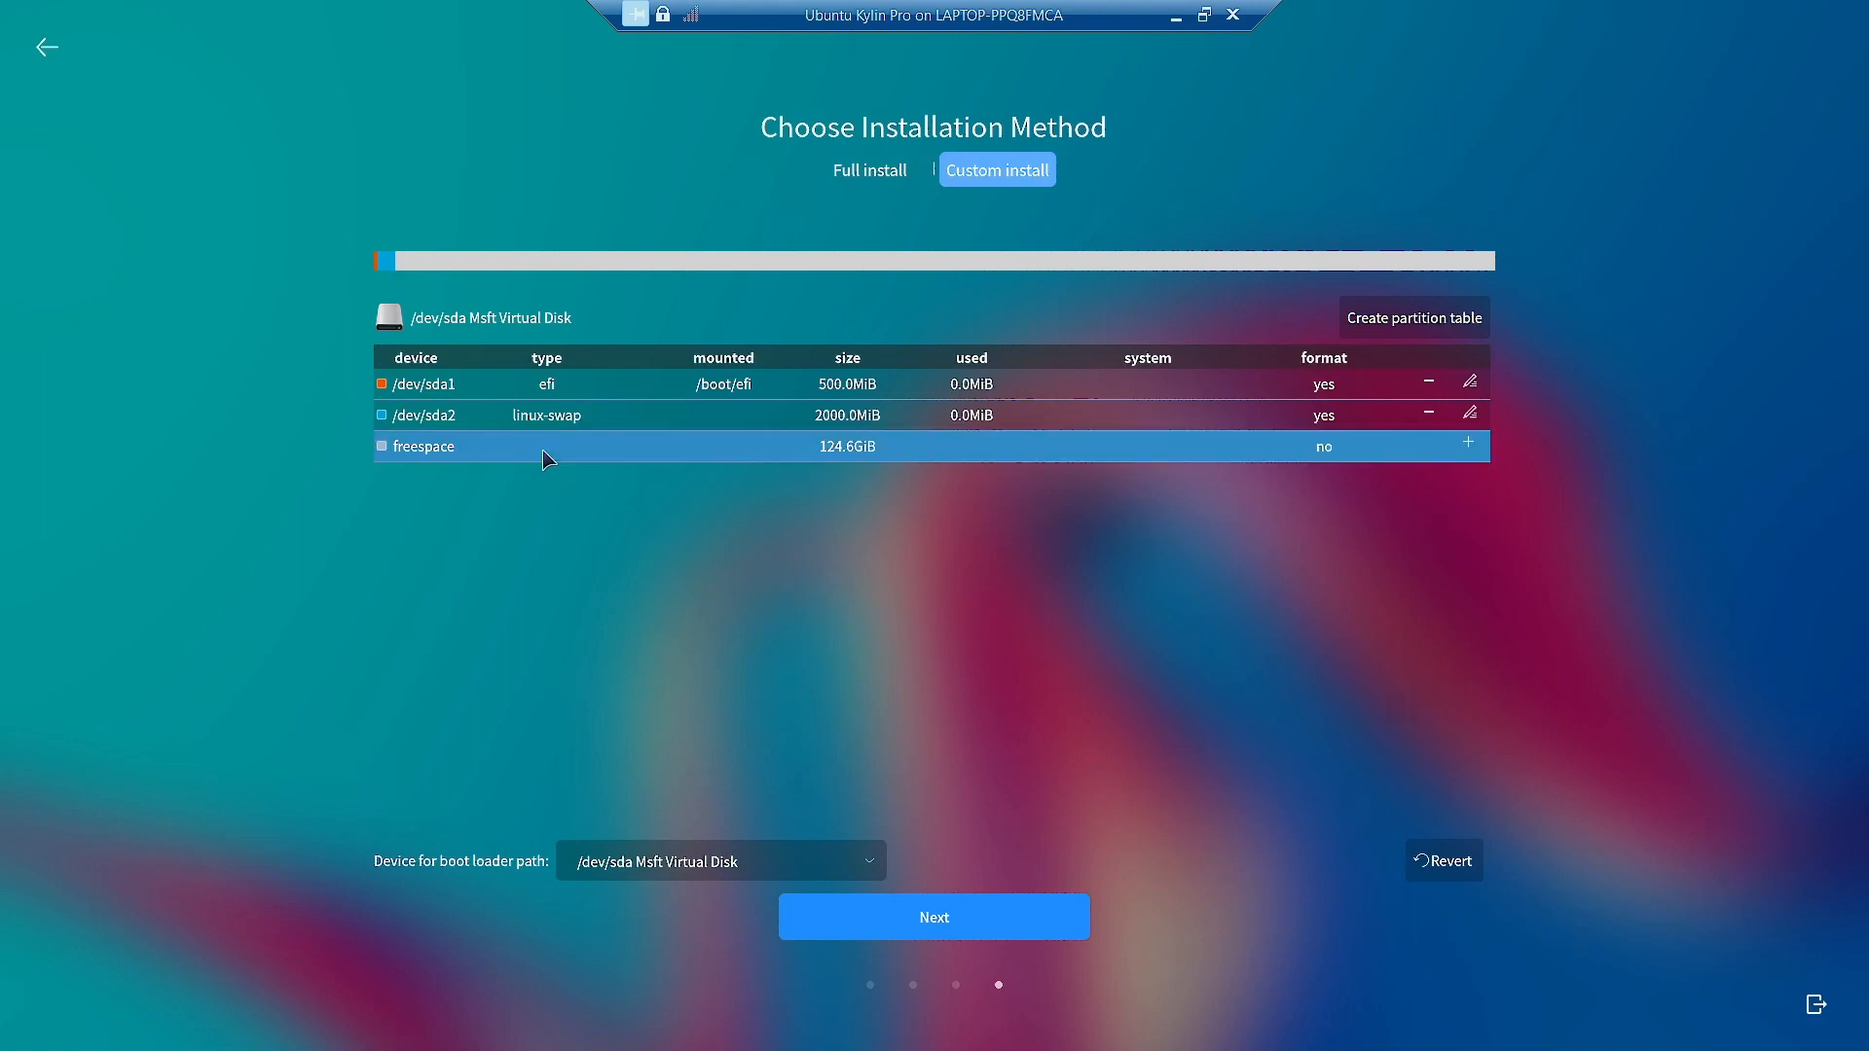
# Create /dev/sda3 as an ext4 partition mounted at / using the full 124.6 GiB of free space.
pyautogui.click(1468, 444)
pyautogui.click(909, 404)
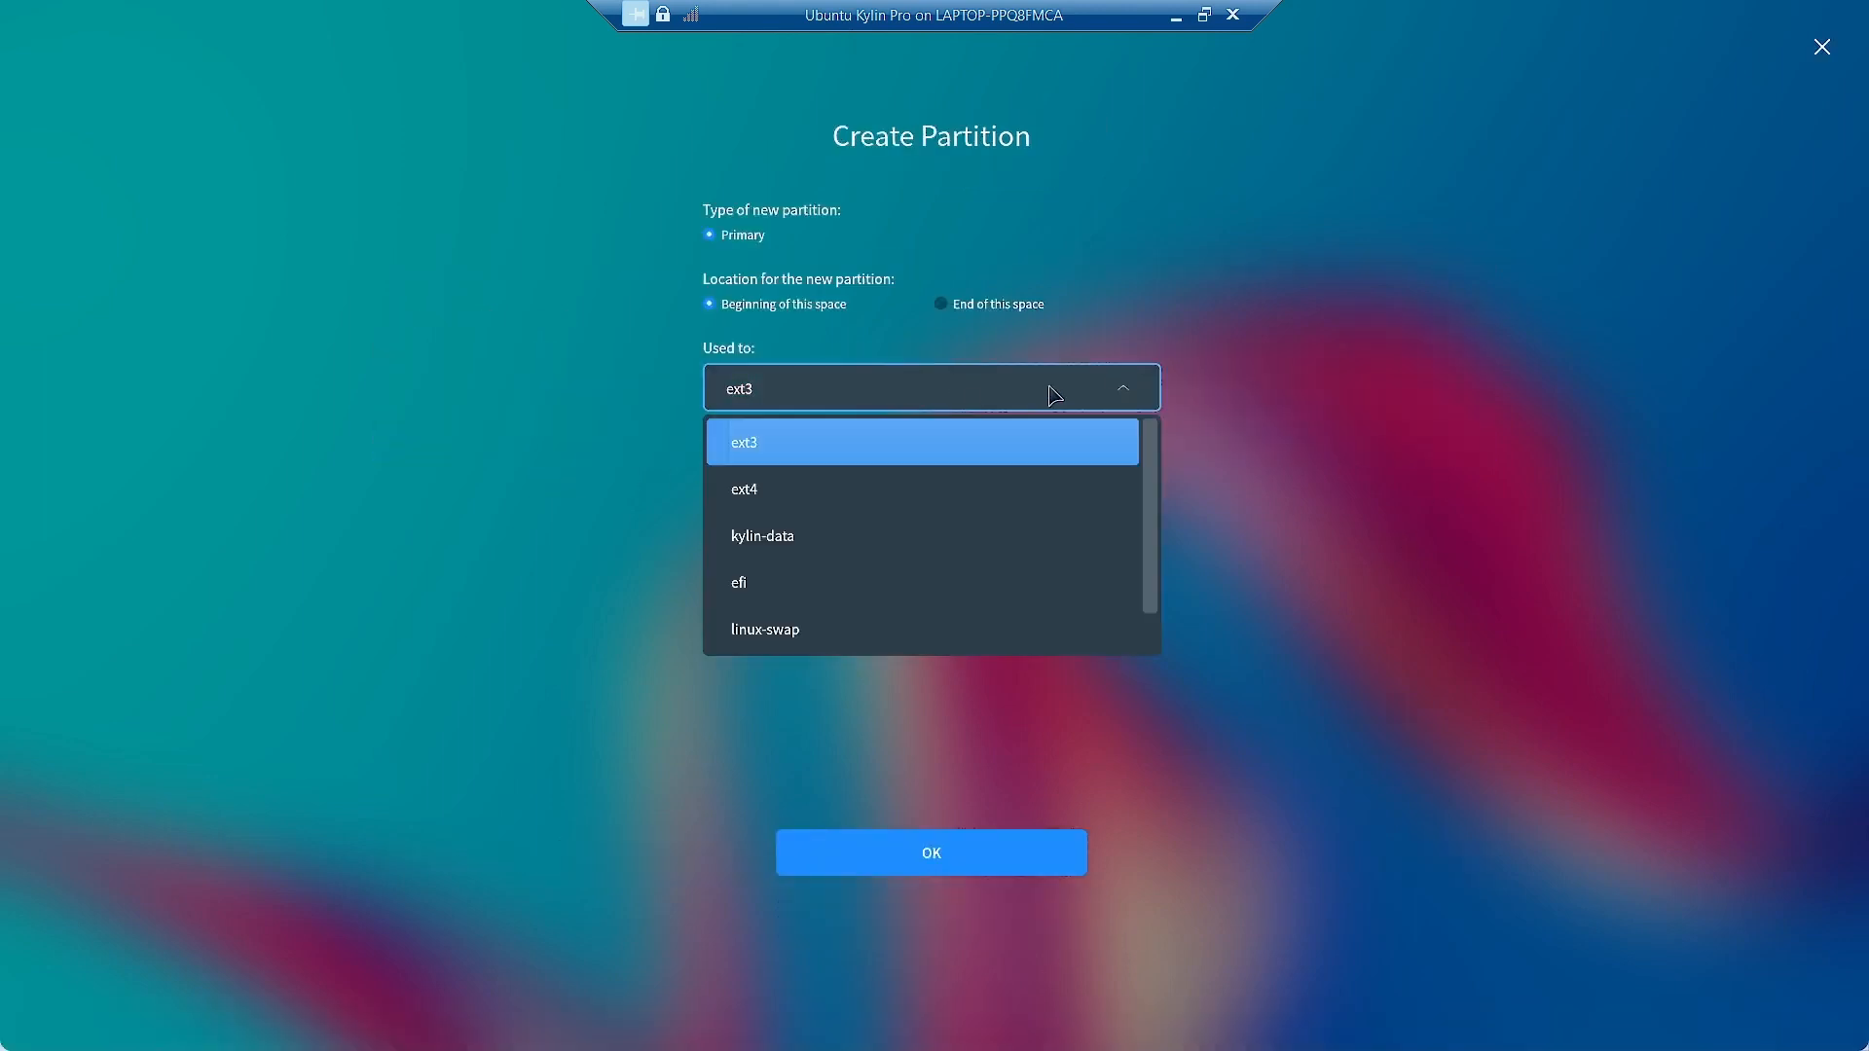
pyautogui.click(950, 493)
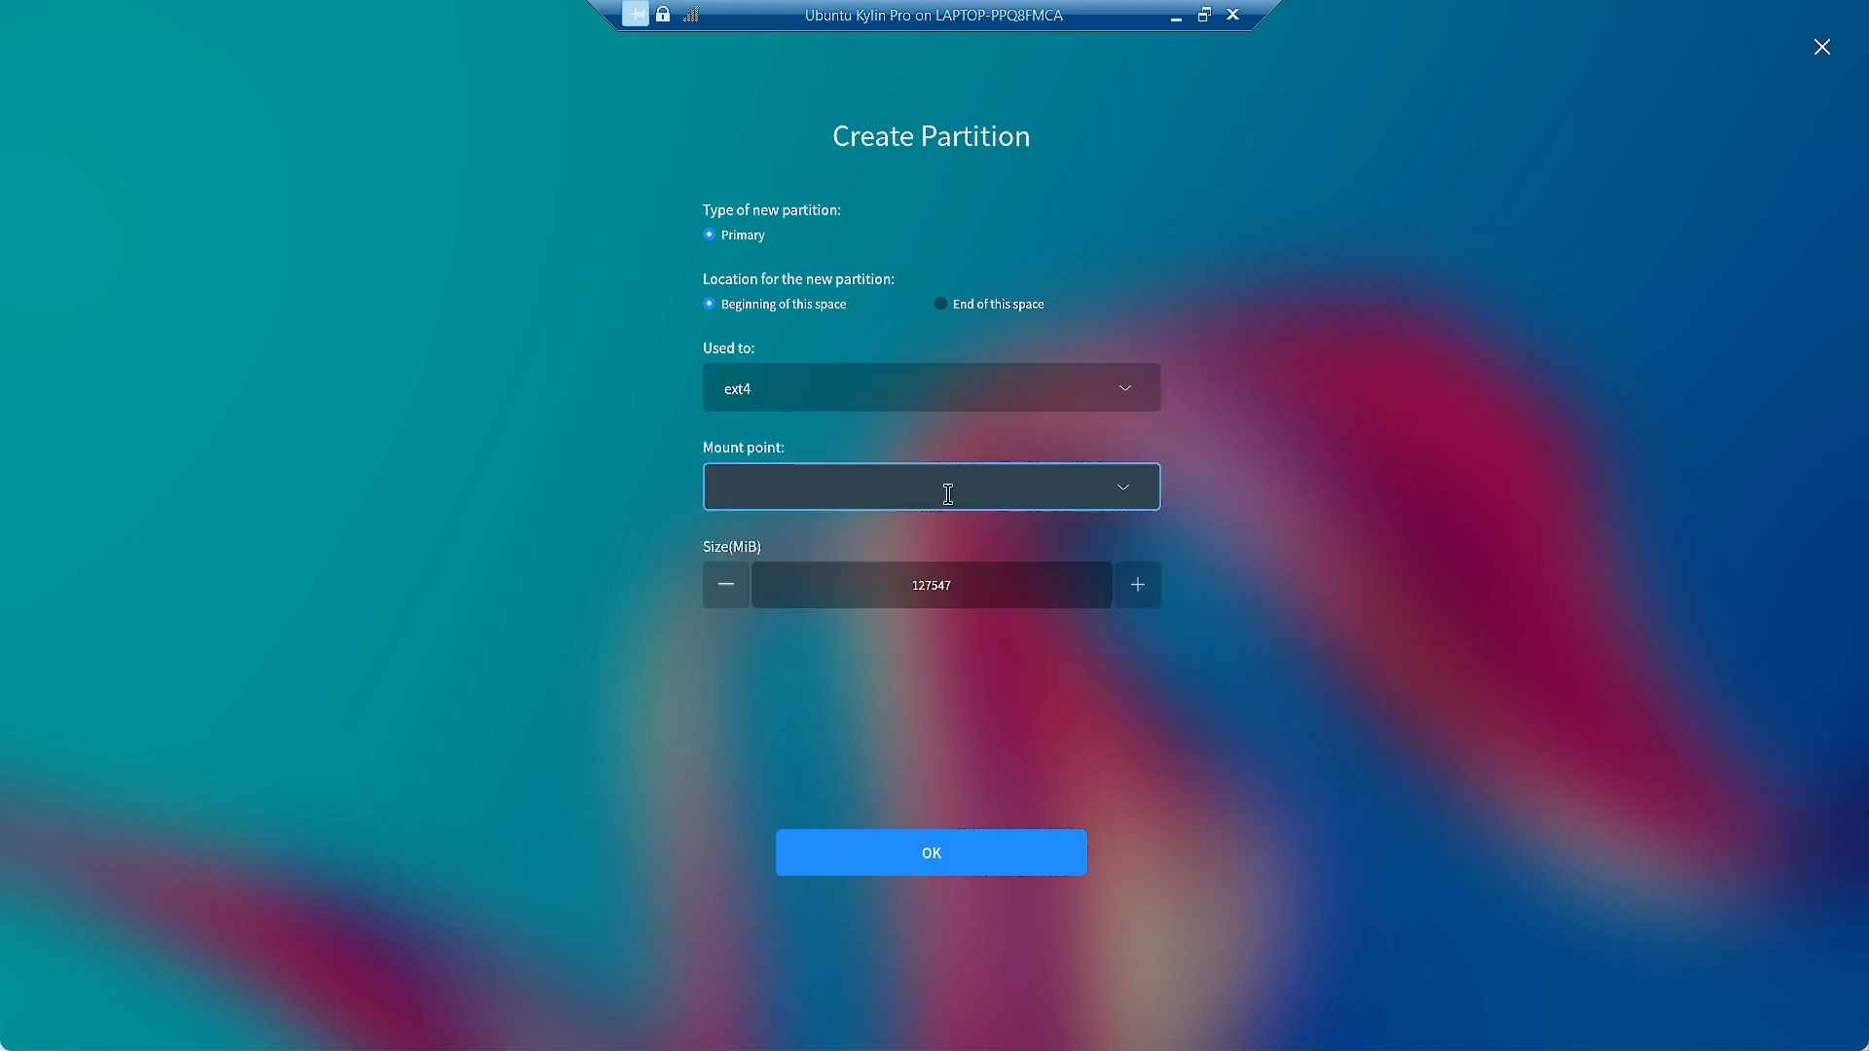
pyautogui.click(1120, 487)
pyautogui.click(970, 607)
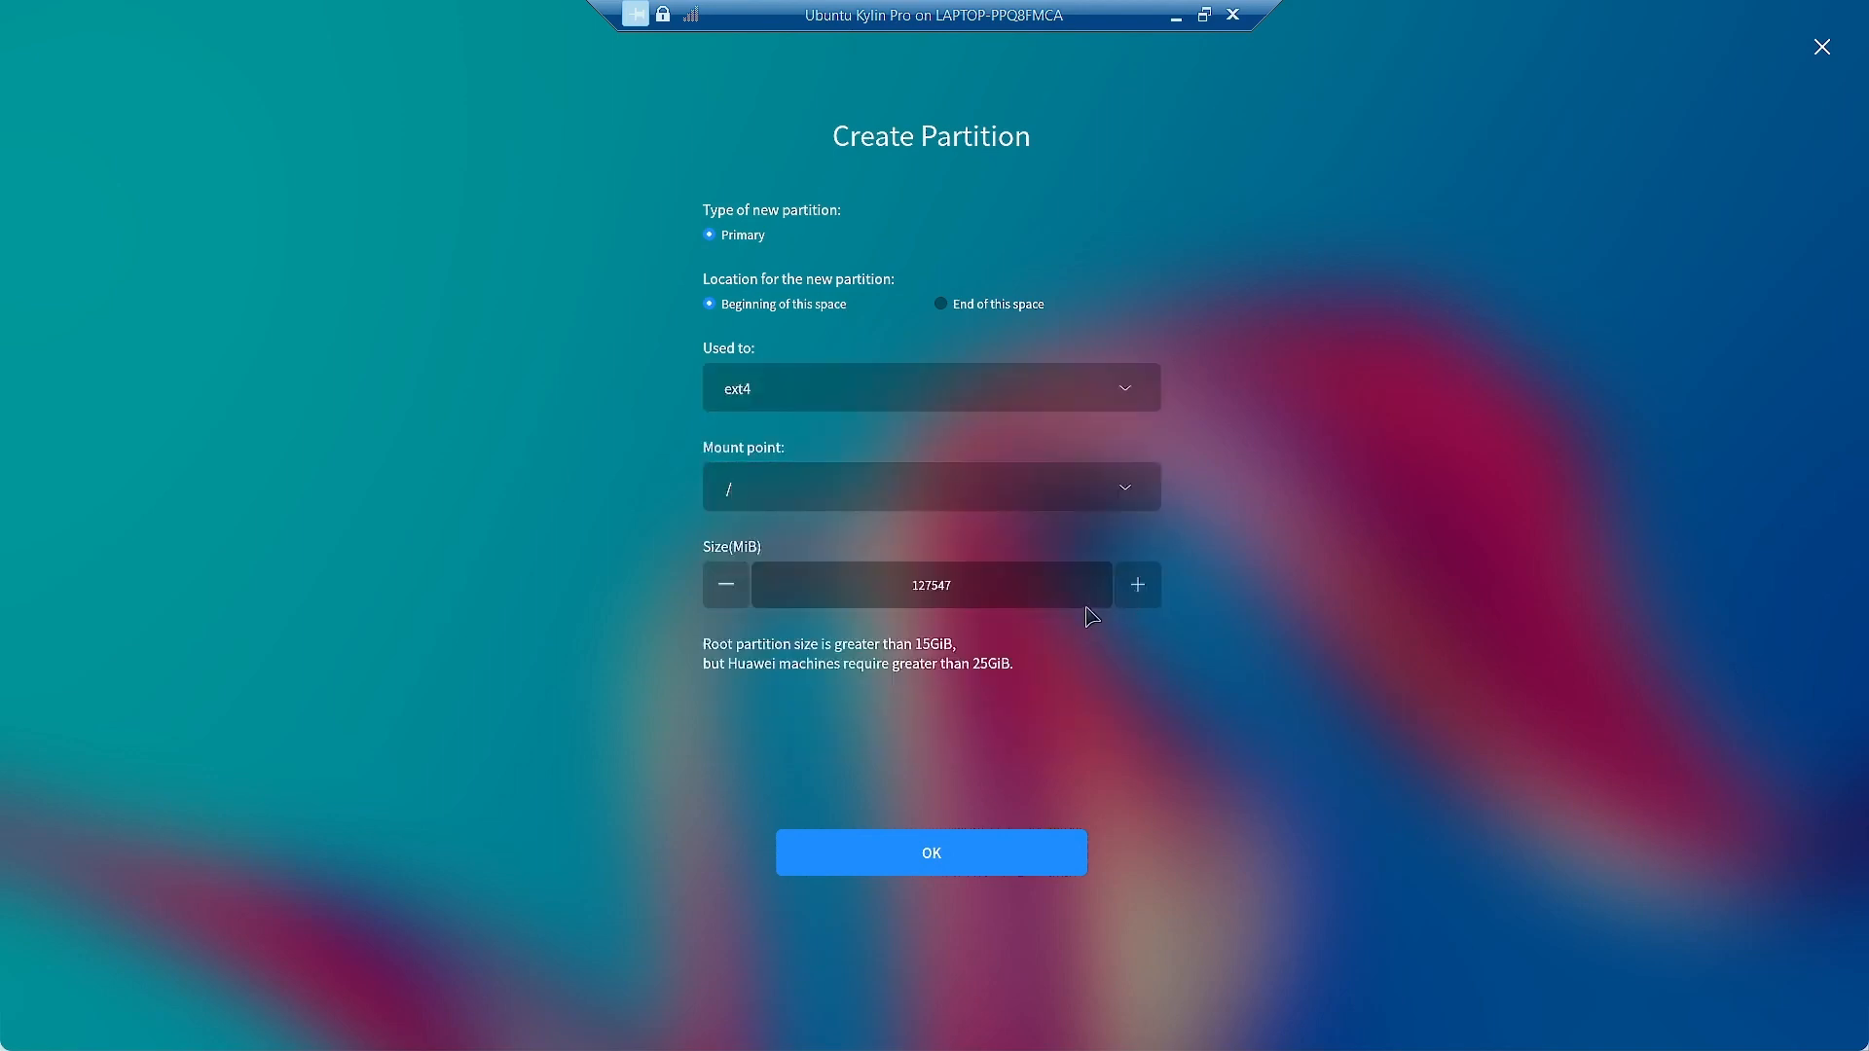
pyautogui.click(967, 856)
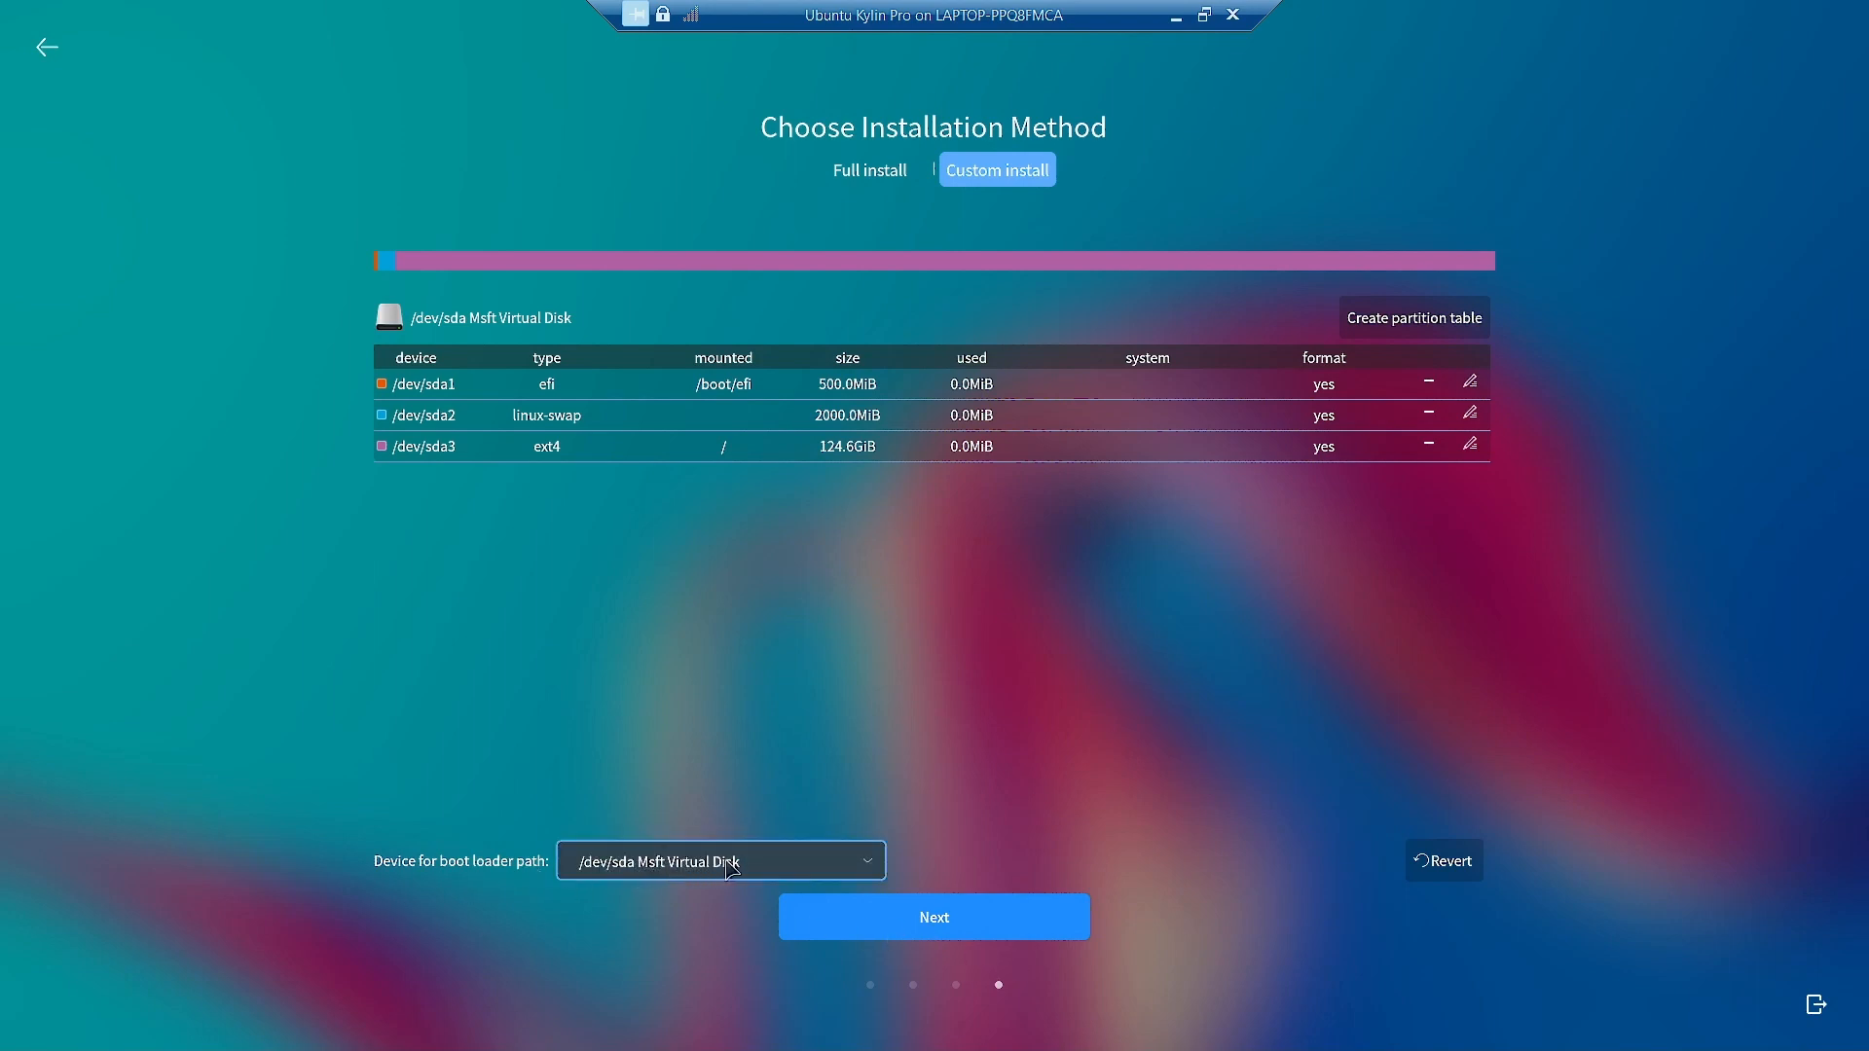
# Keep the virtual disk as the boot loader device and proceed past the partition layout.
pyautogui.click(863, 865)
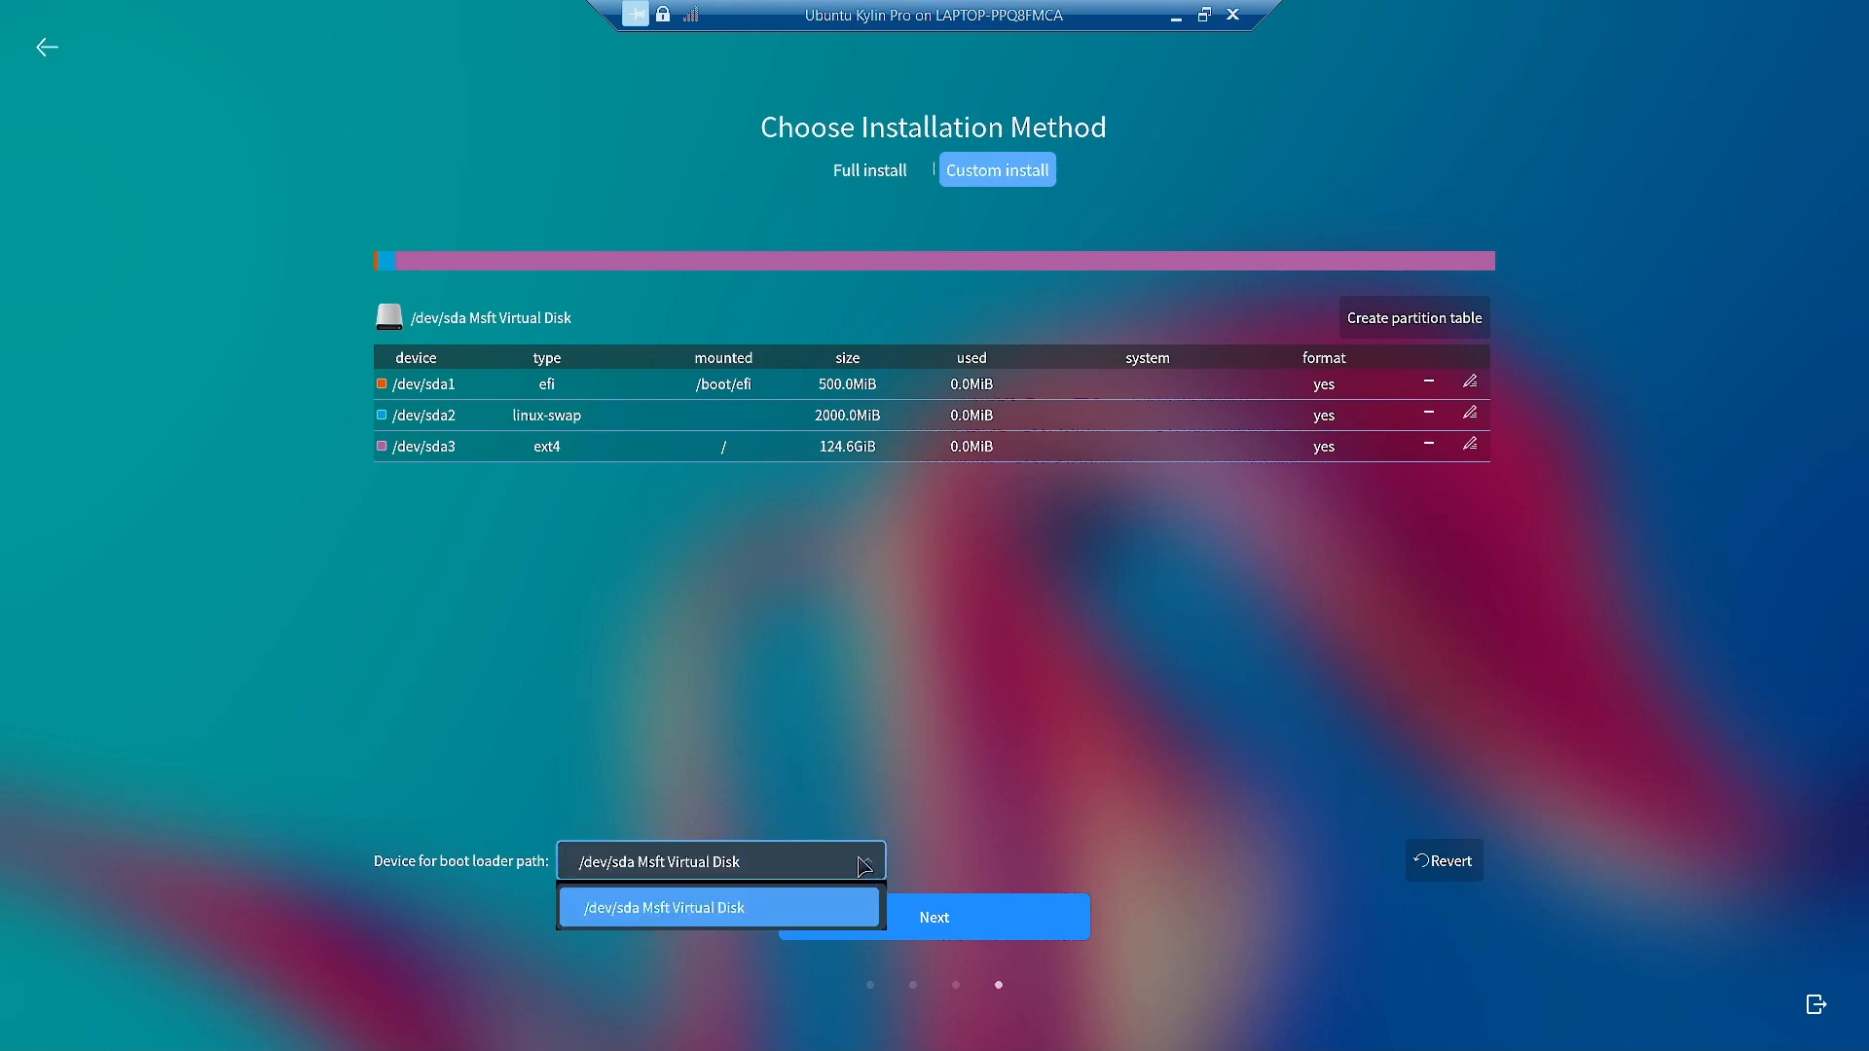
pyautogui.click(1111, 786)
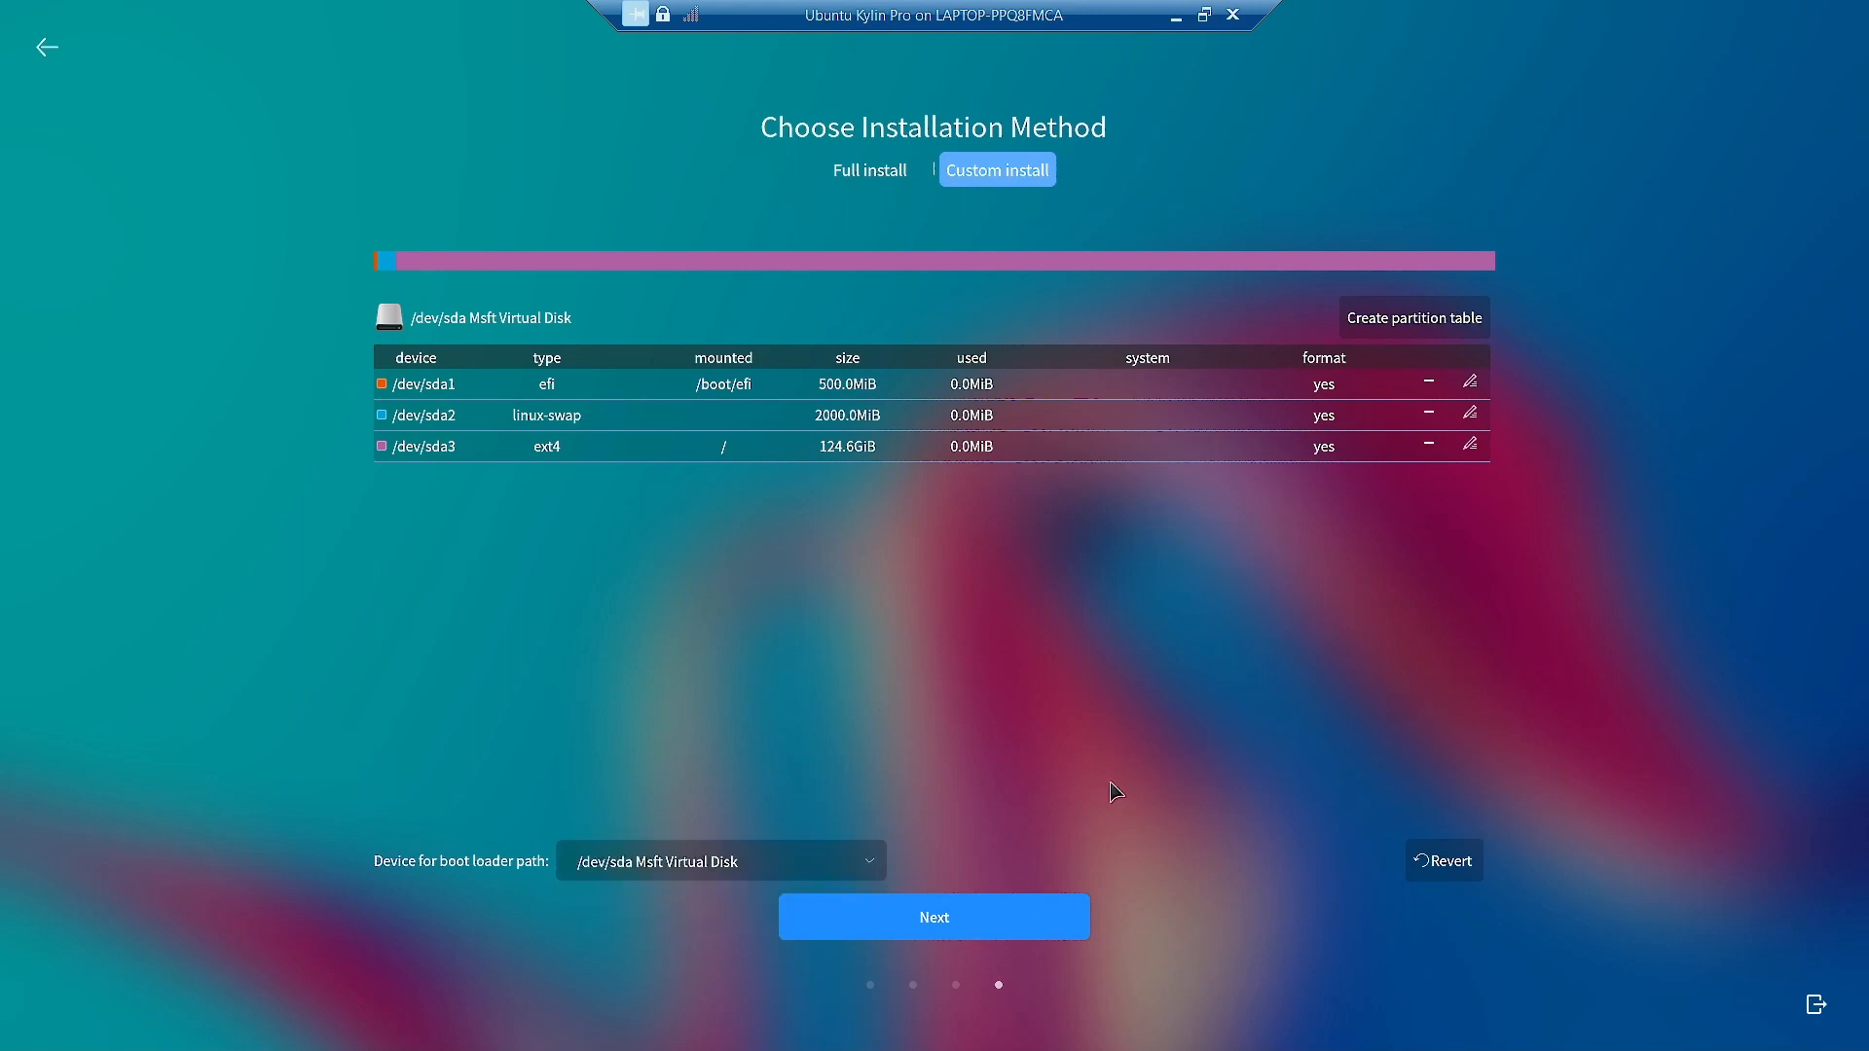
pyautogui.click(930, 918)
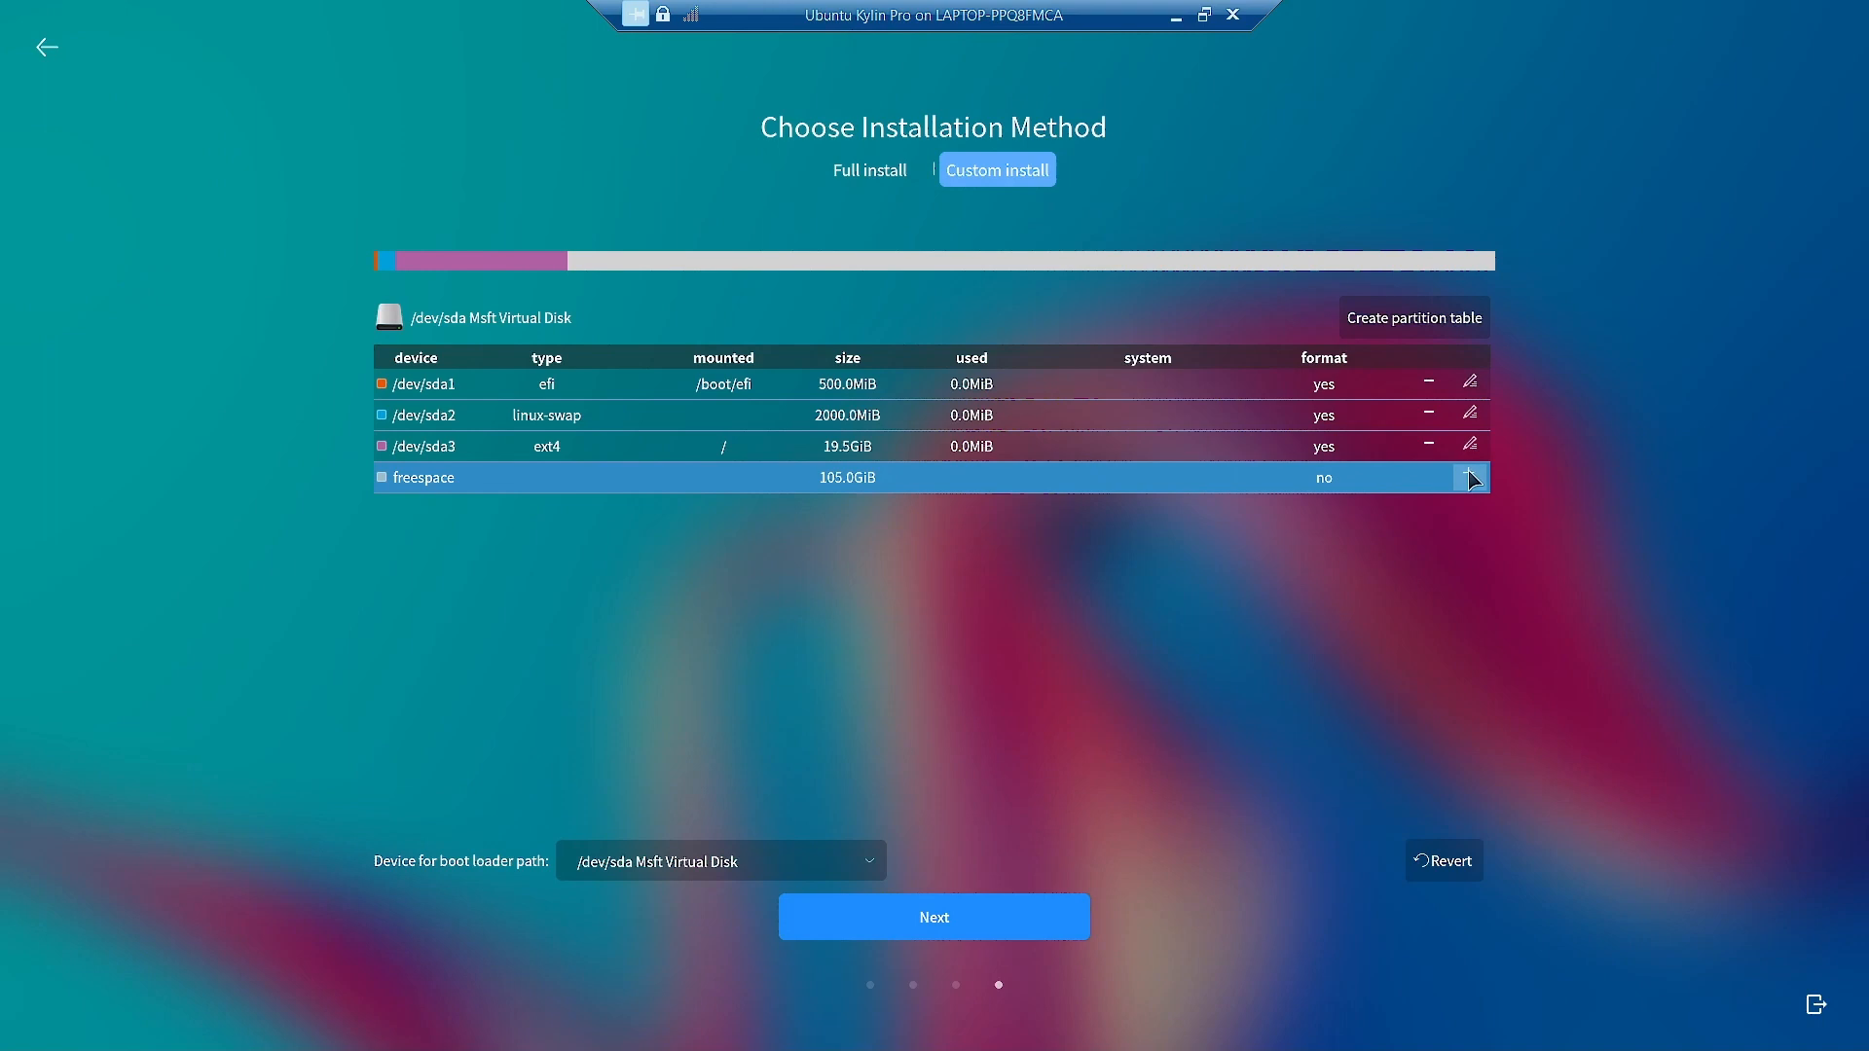
# Add a 20000 MiB ext4 partition mounted at /backup in the freed space.
pyautogui.click(1469, 476)
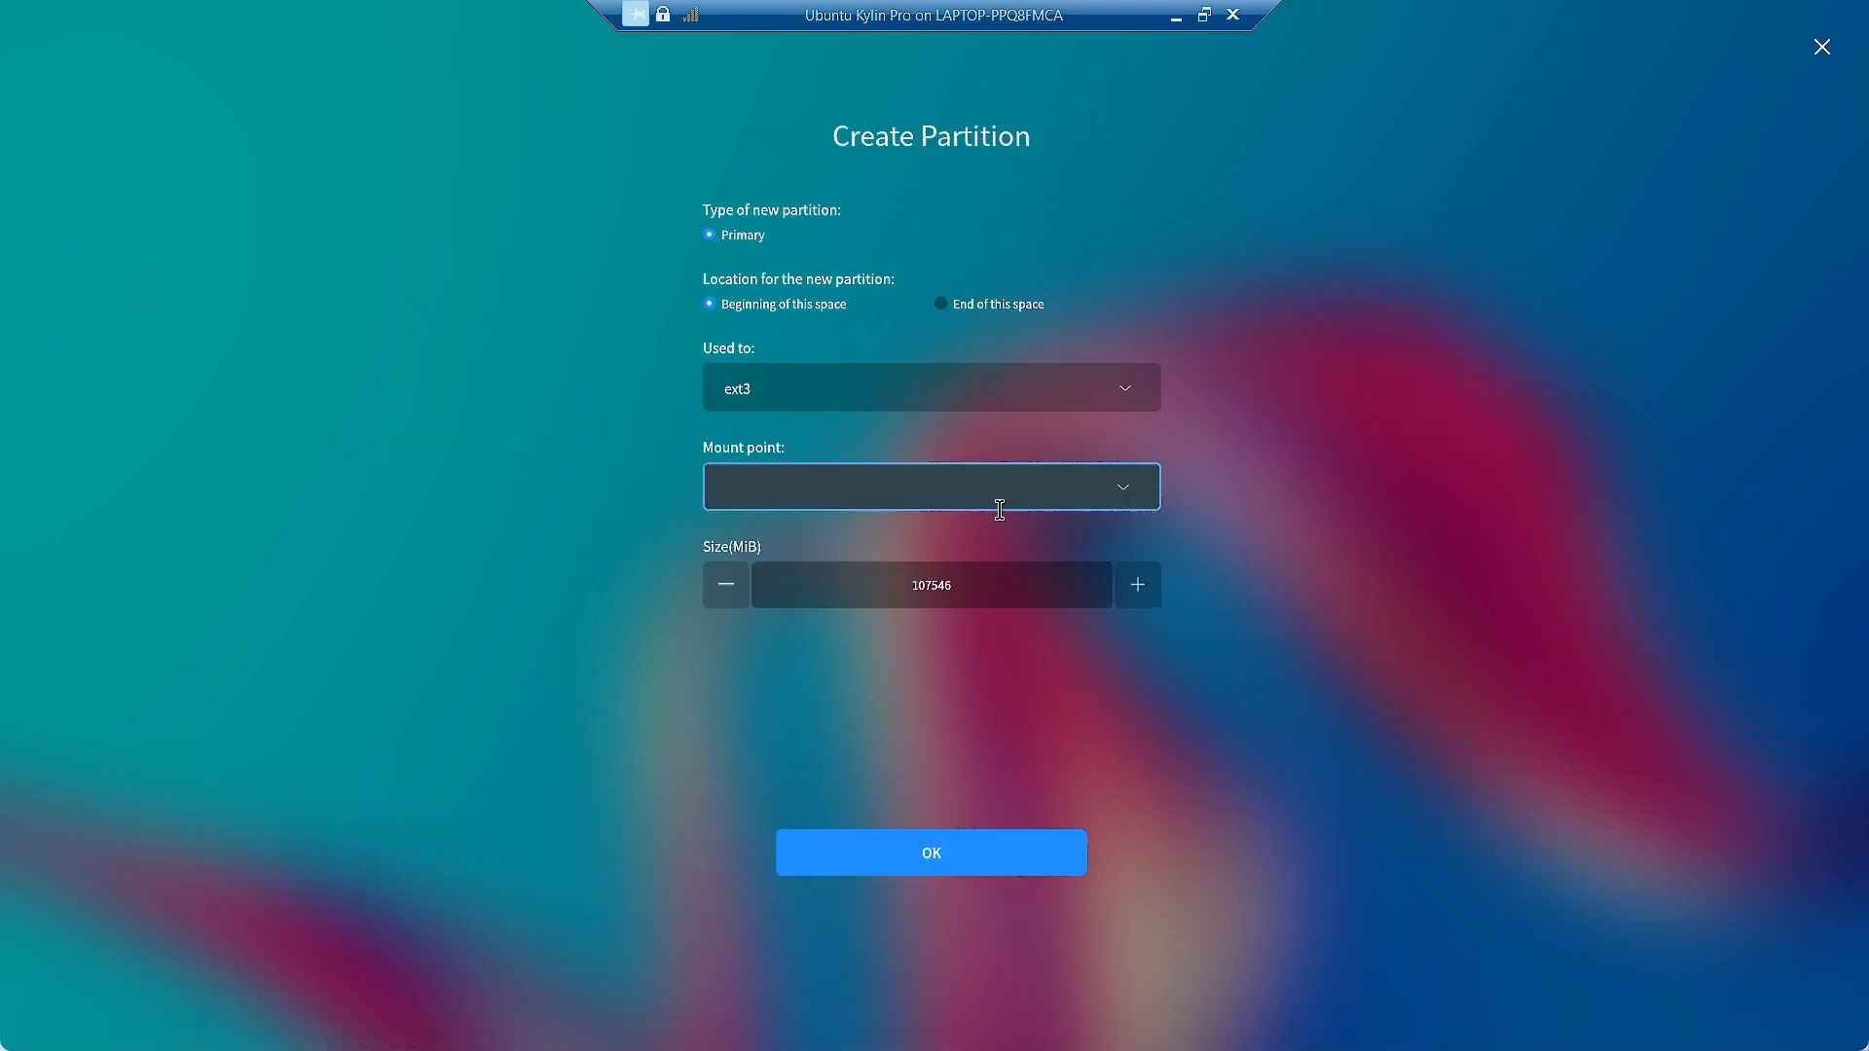
pyautogui.click(801, 394)
pyautogui.click(784, 481)
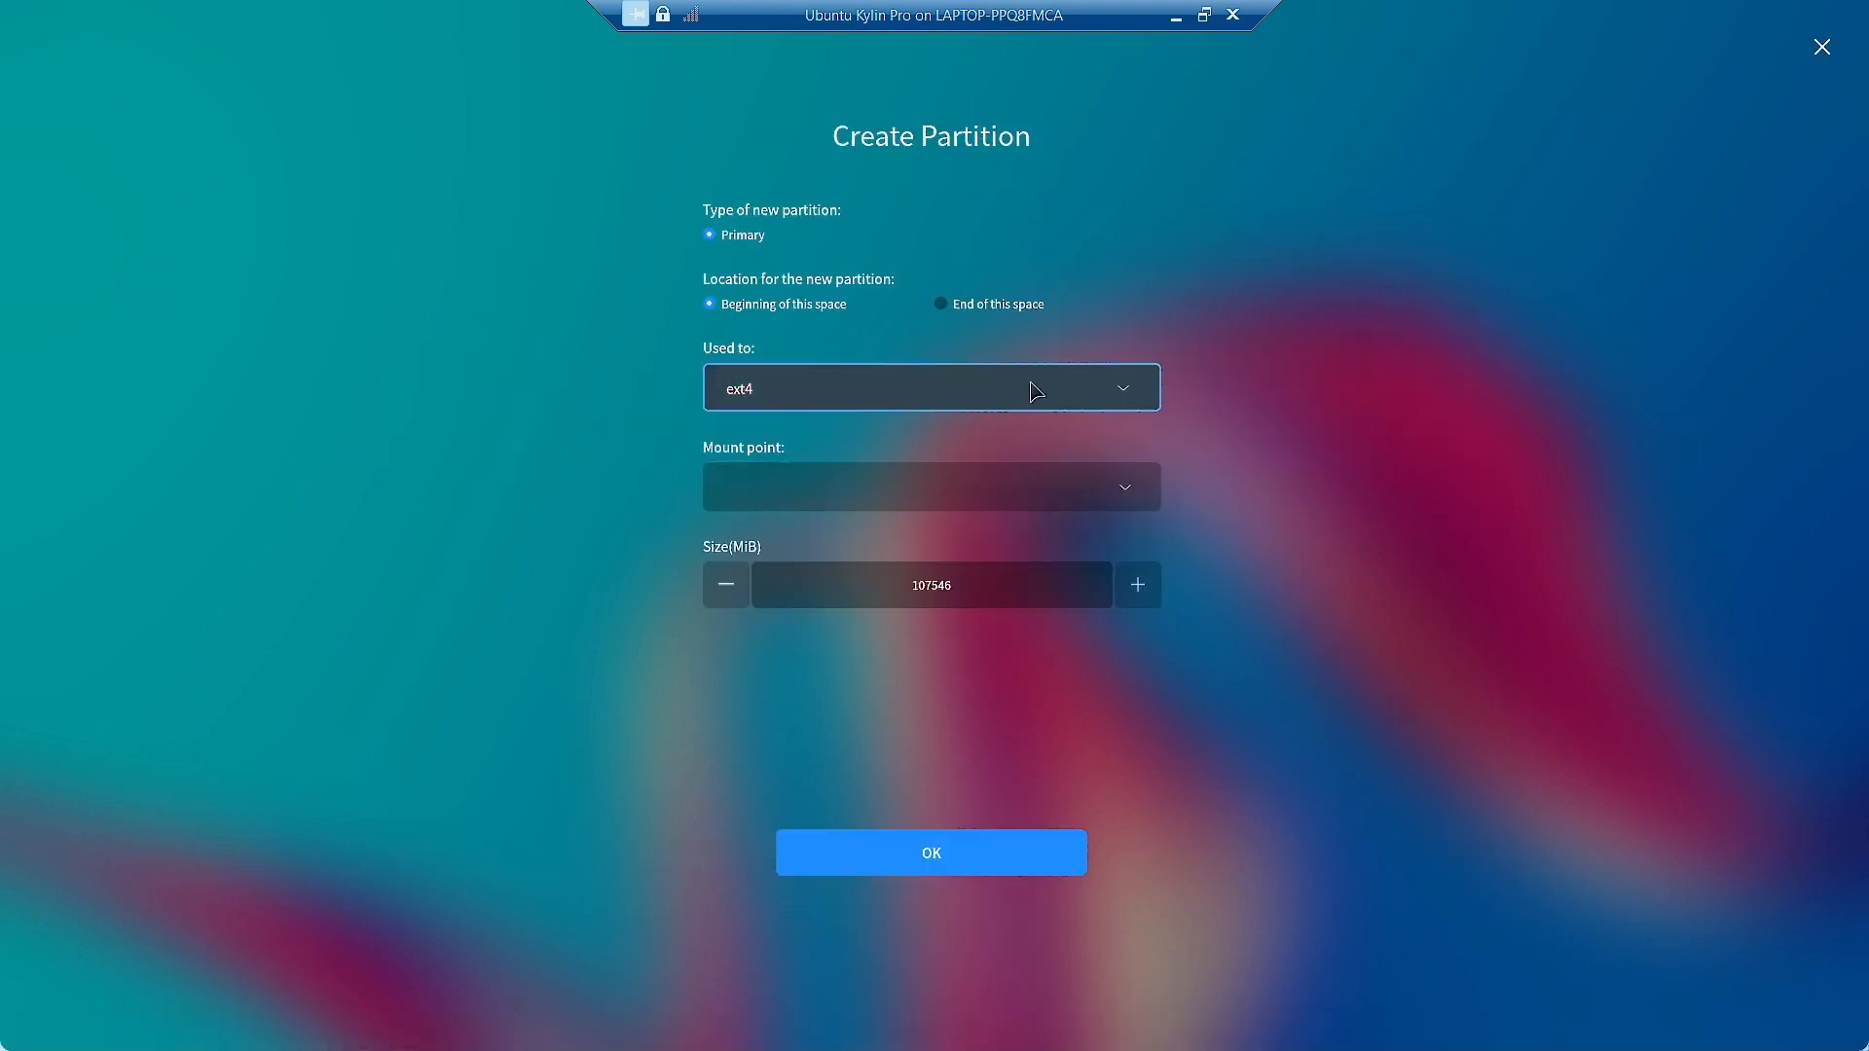
pyautogui.click(1141, 504)
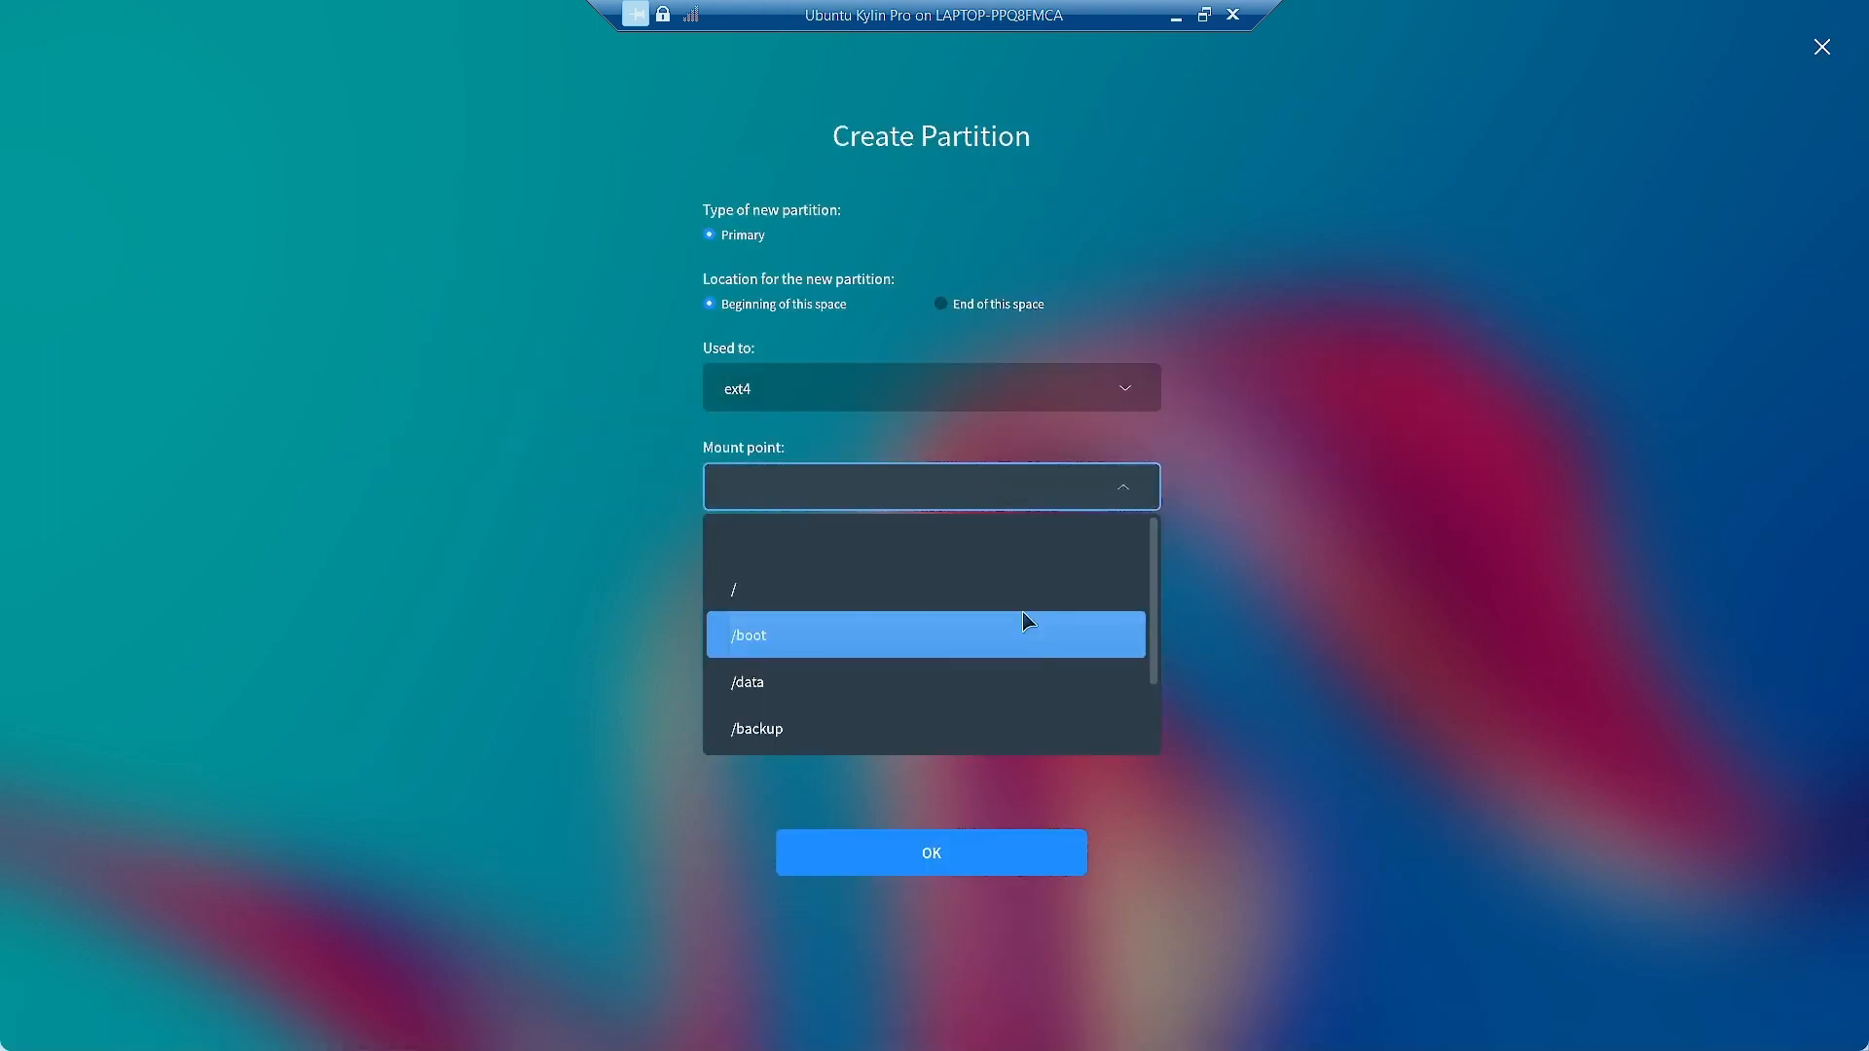
pyautogui.scroll(-1, 1014, 643)
pyautogui.click(1017, 638)
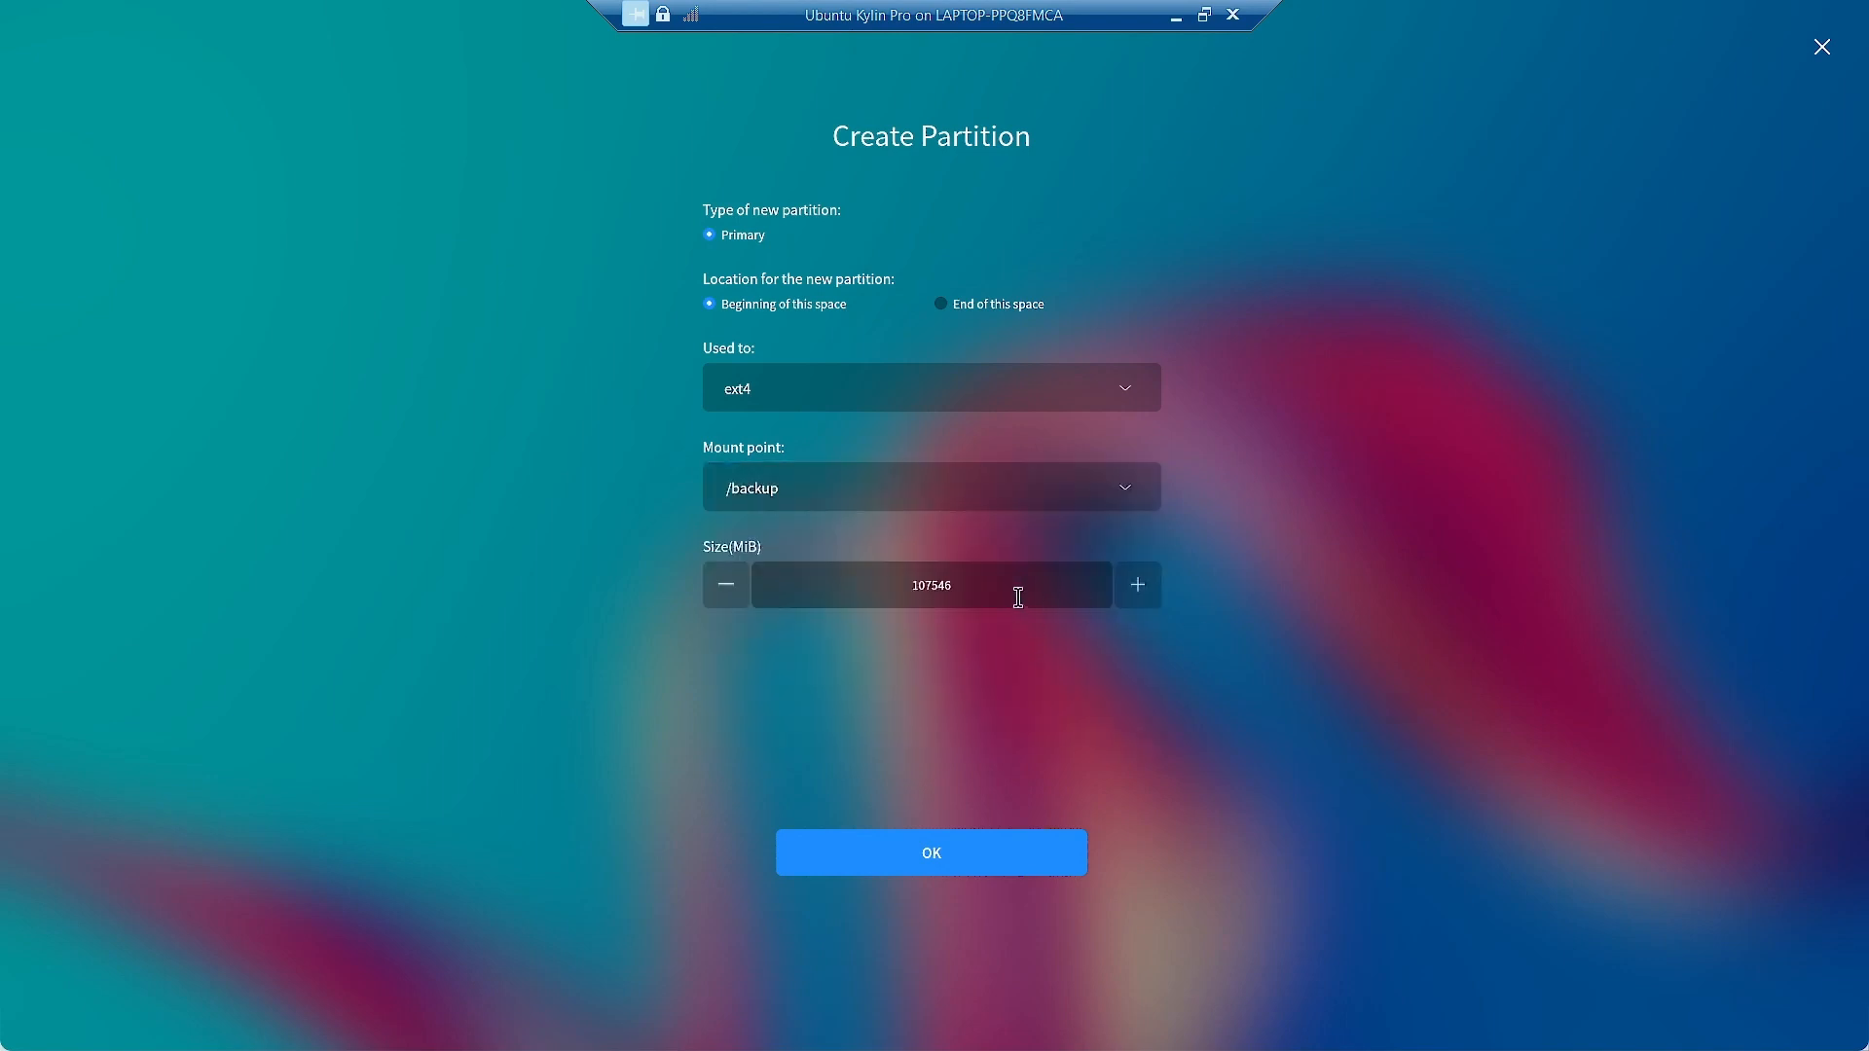
pyautogui.doubleClick(985, 589)
pyautogui.write('20000')
pyautogui.click(926, 855)
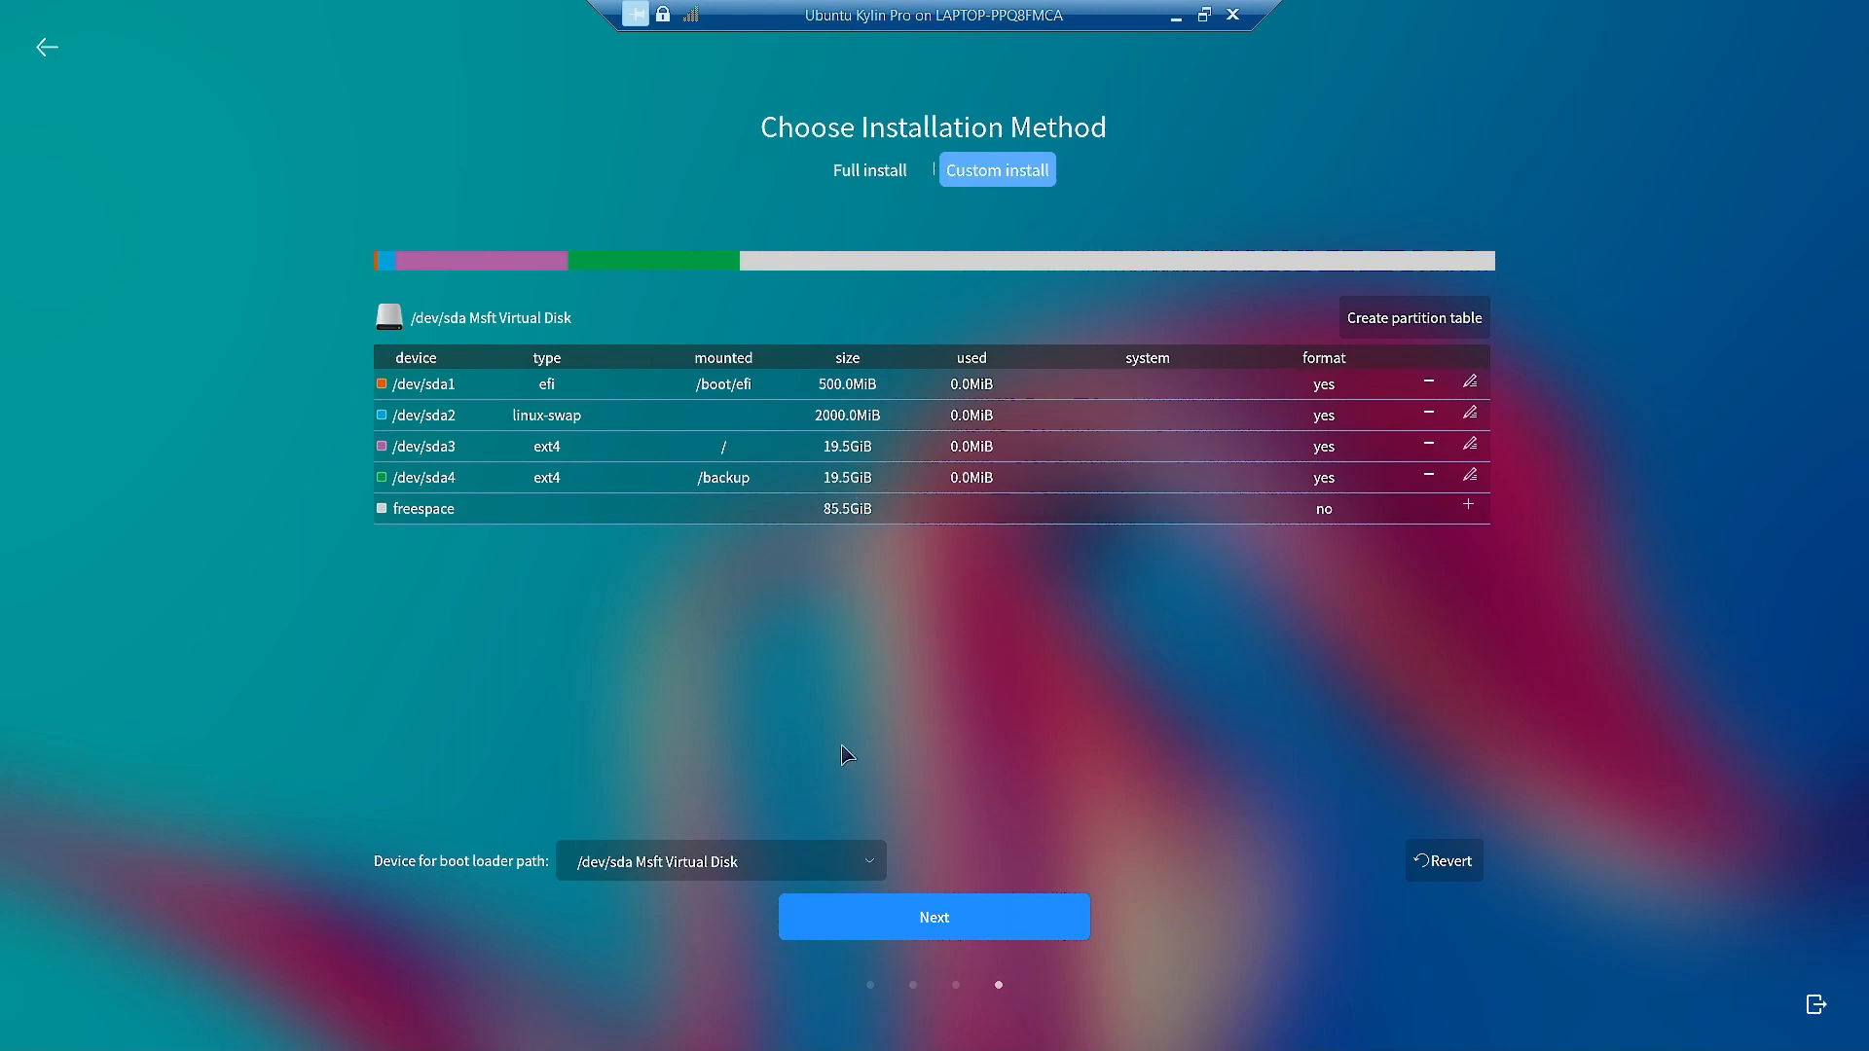
# Review the listed partition operations, tick their confirmation, and start the installation.
pyautogui.click(958, 919)
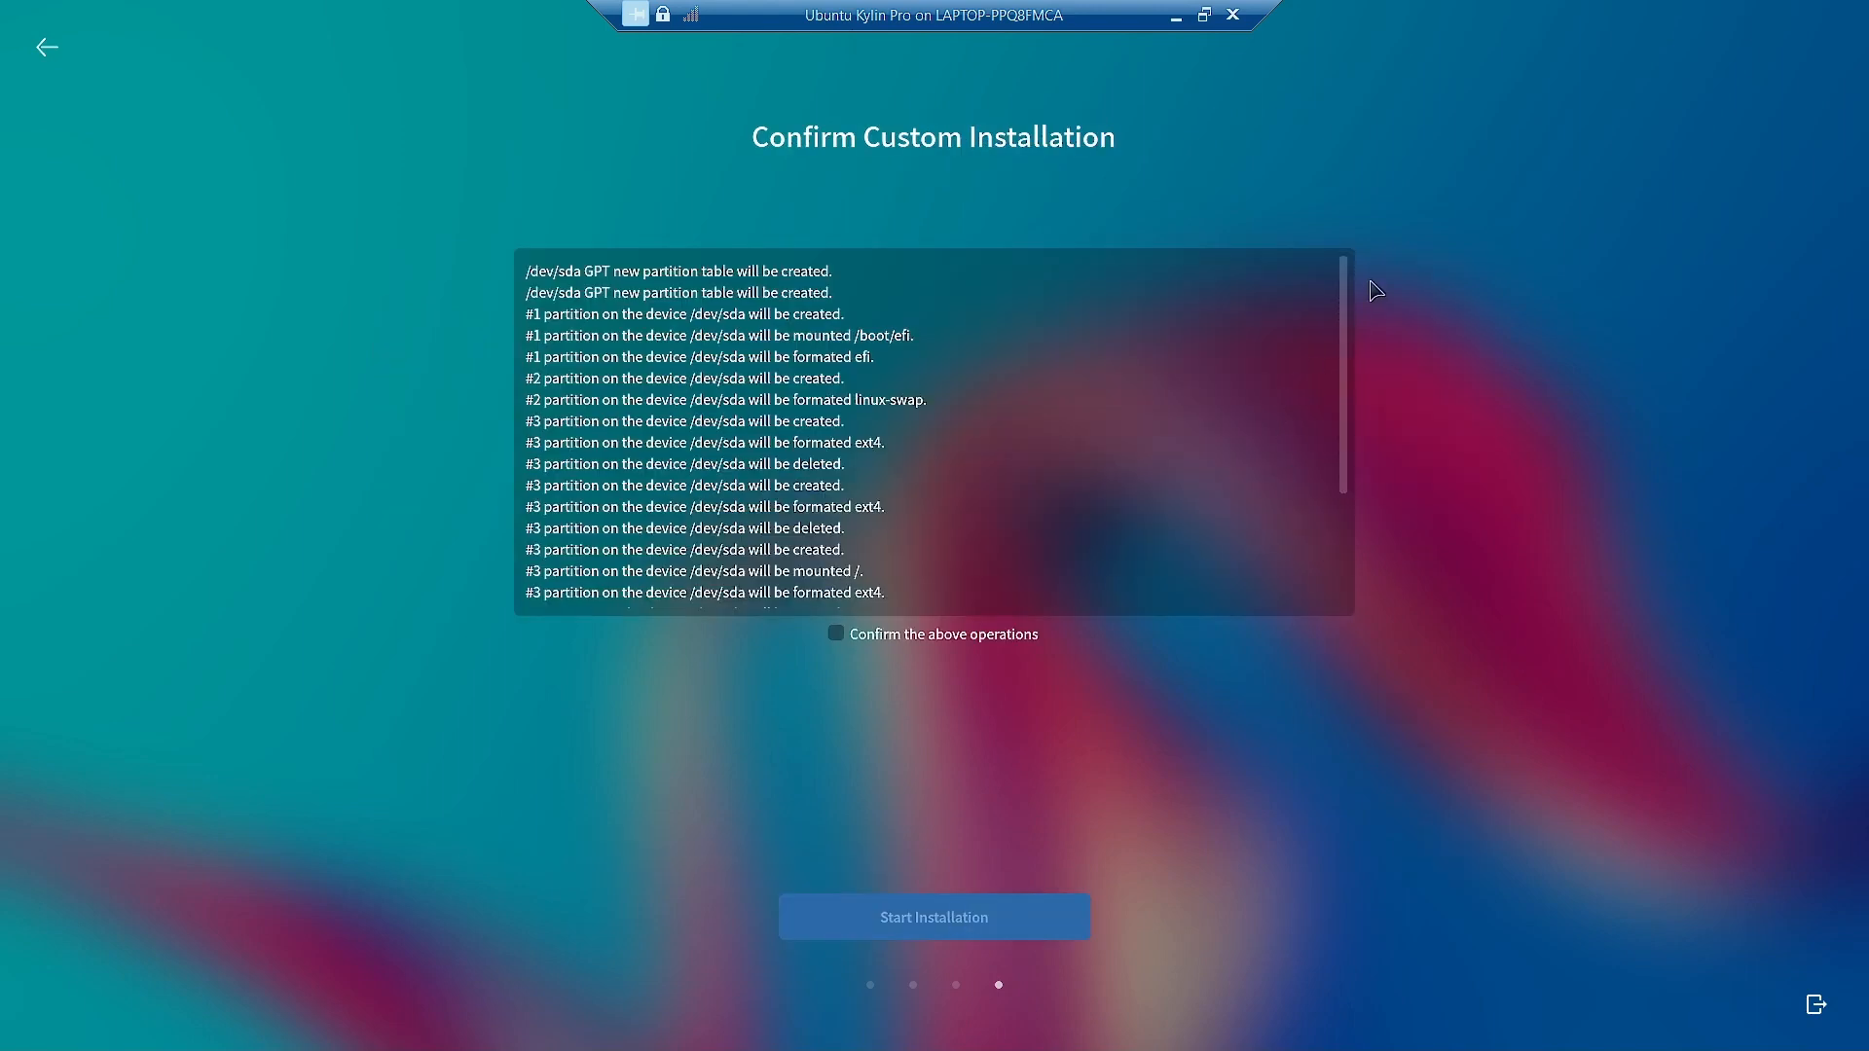
pyautogui.moveTo(1351, 317)
pyautogui.mouseDown()
pyautogui.moveTo(1352, 480)
pyautogui.moveTo(1363, 283)
pyautogui.mouseUp()
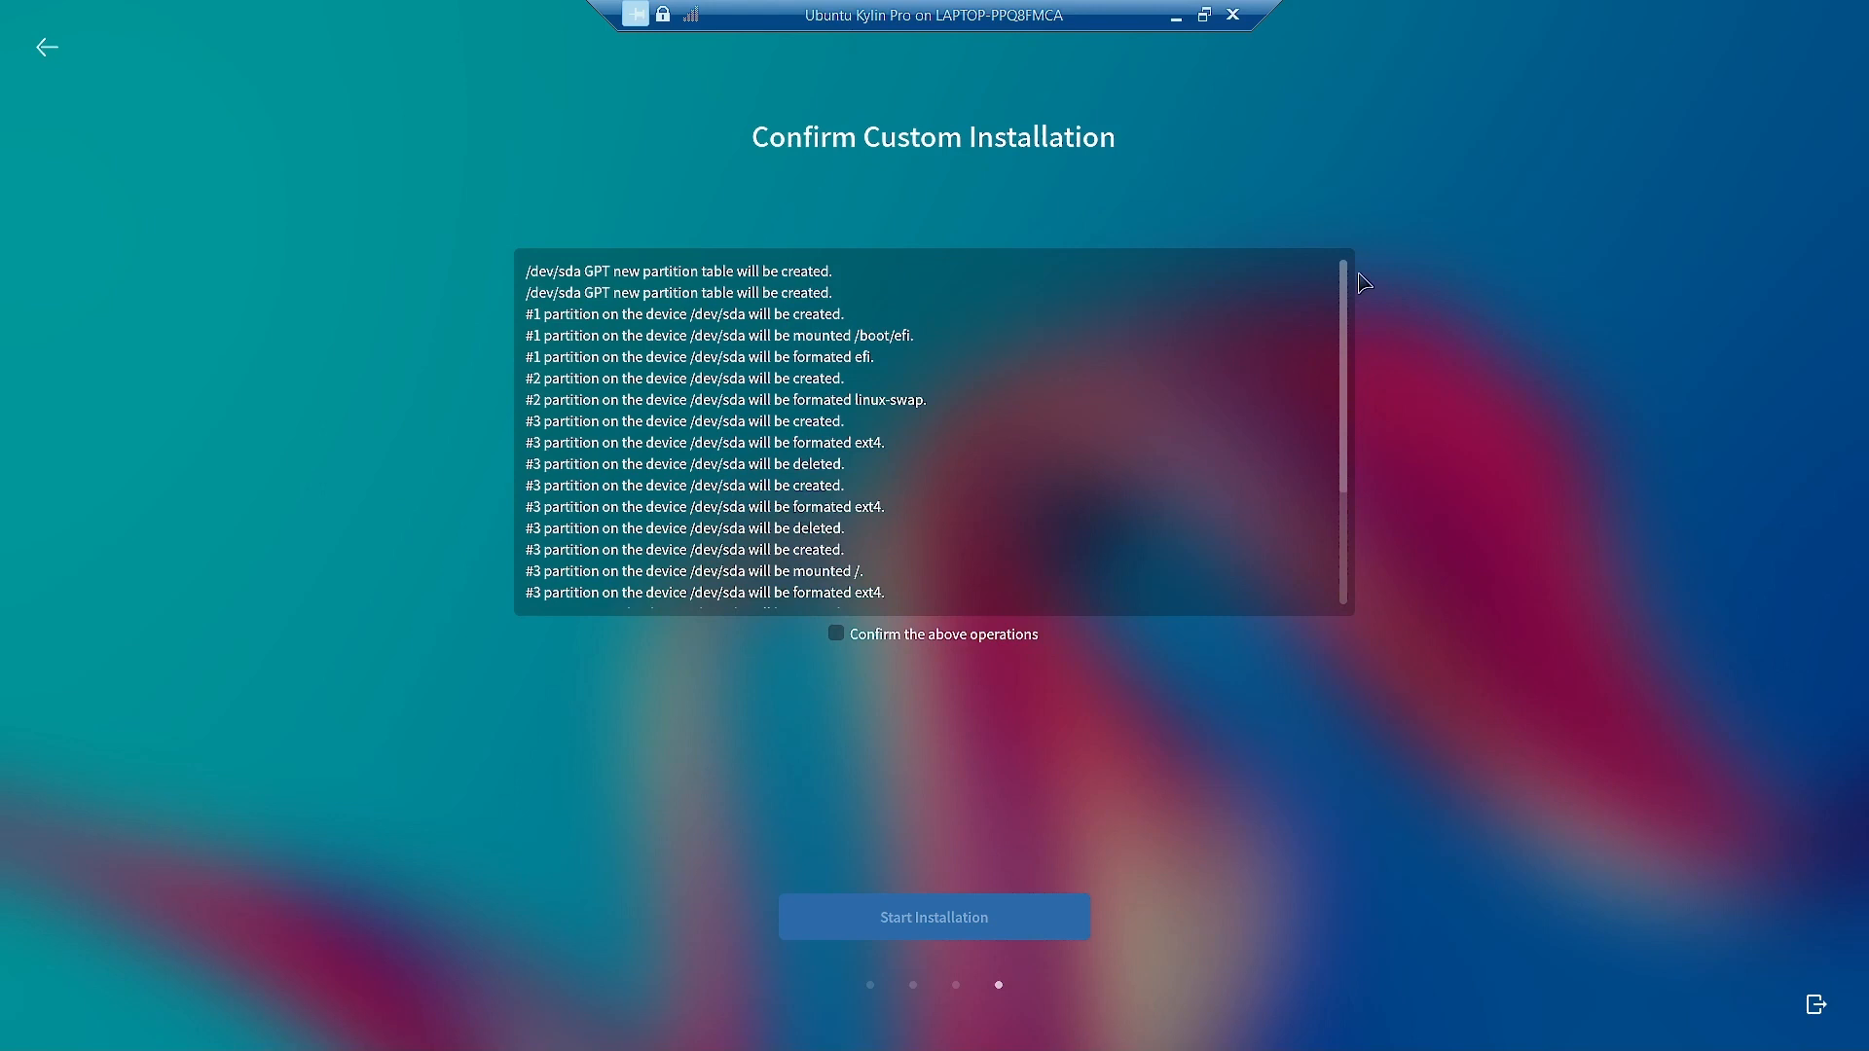
pyautogui.moveTo(1359, 273)
pyautogui.mouseDown()
pyautogui.moveTo(1353, 498)
pyautogui.moveTo(1341, 273)
pyautogui.mouseUp()
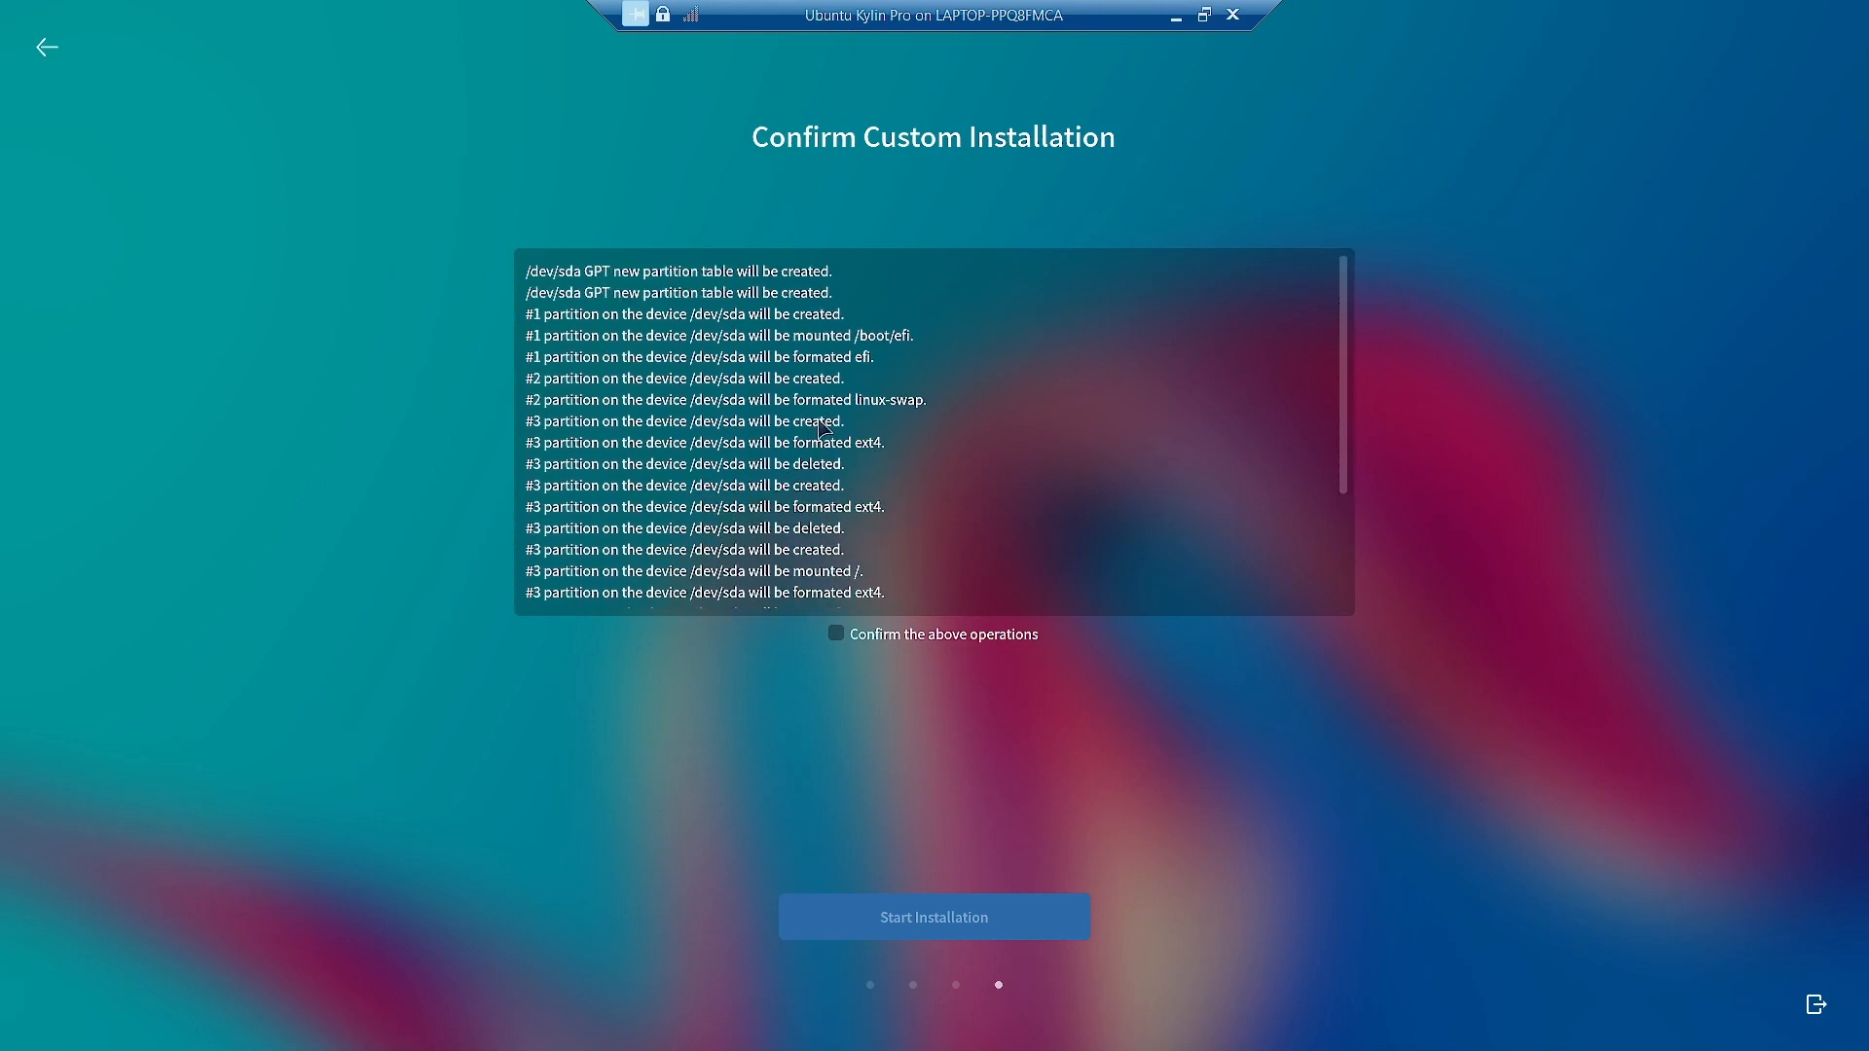
pyautogui.click(836, 634)
pyautogui.scroll(-5, 1015, 474)
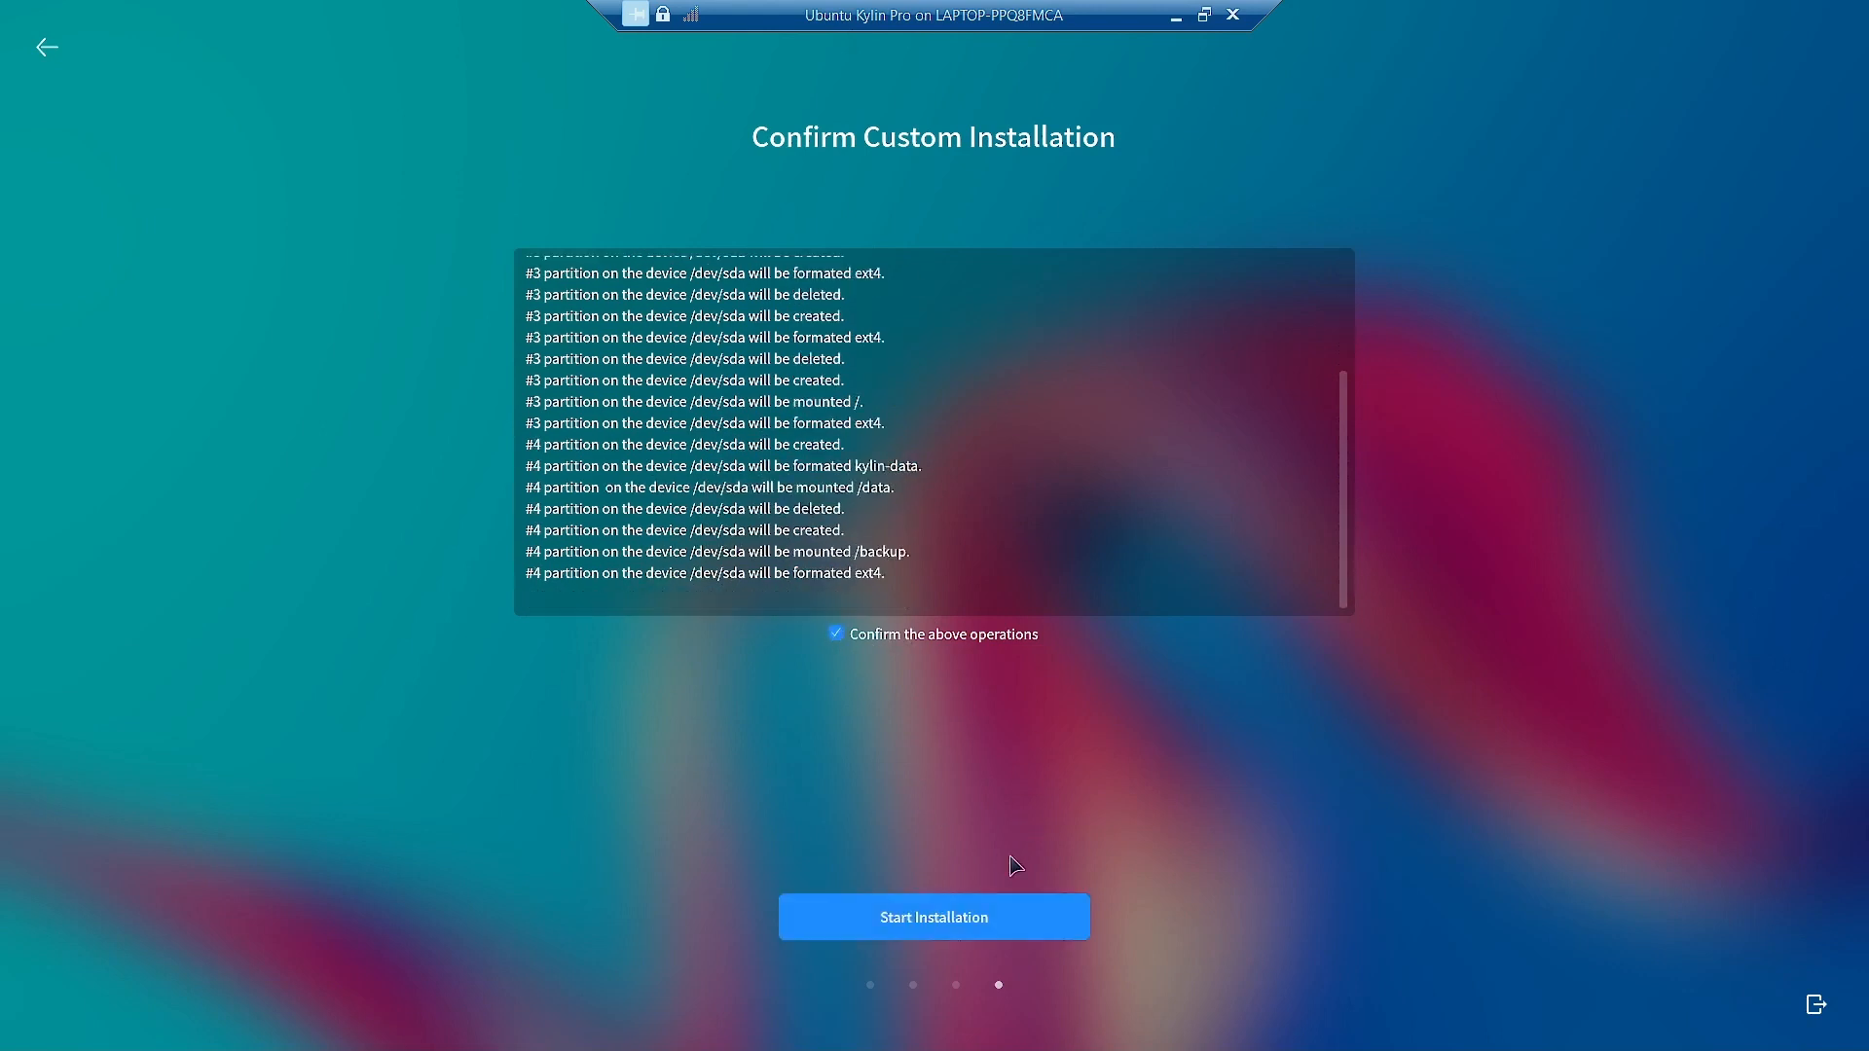
pyautogui.click(960, 928)
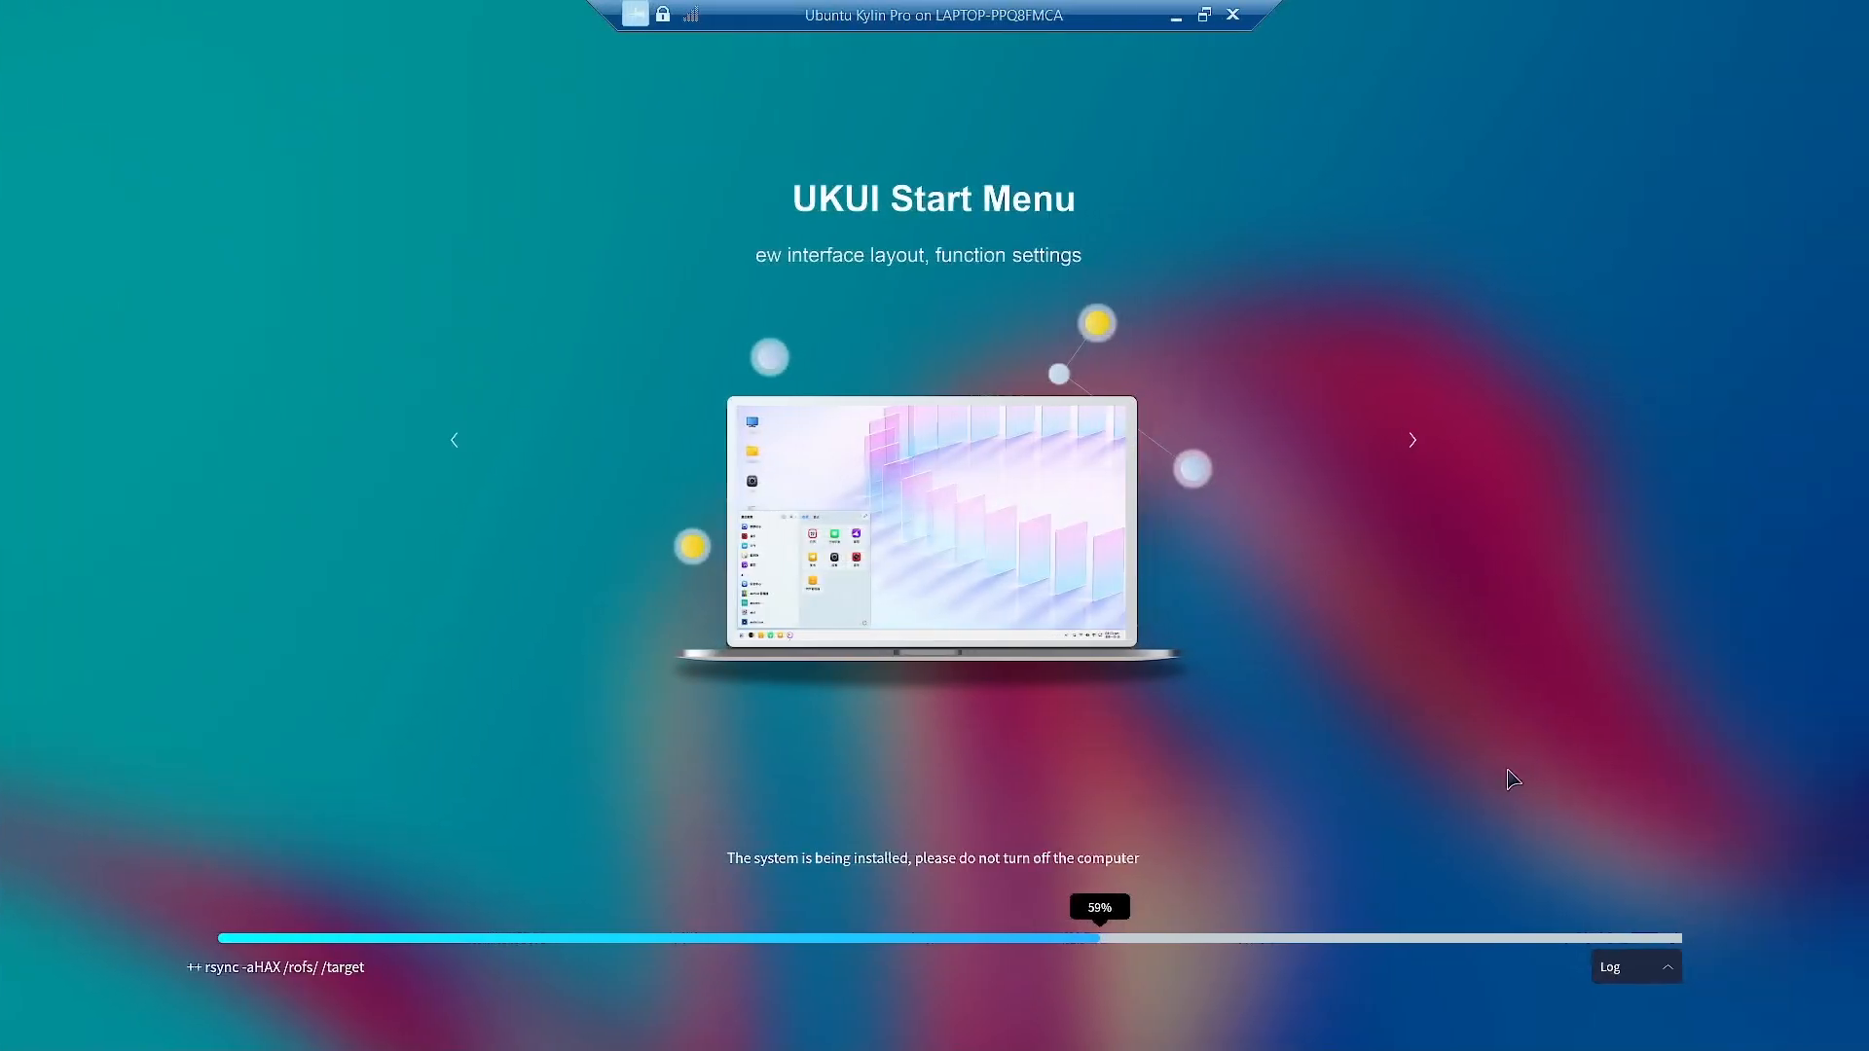
# Expand the installation log while system files copy at 61%.
pyautogui.click(1670, 973)
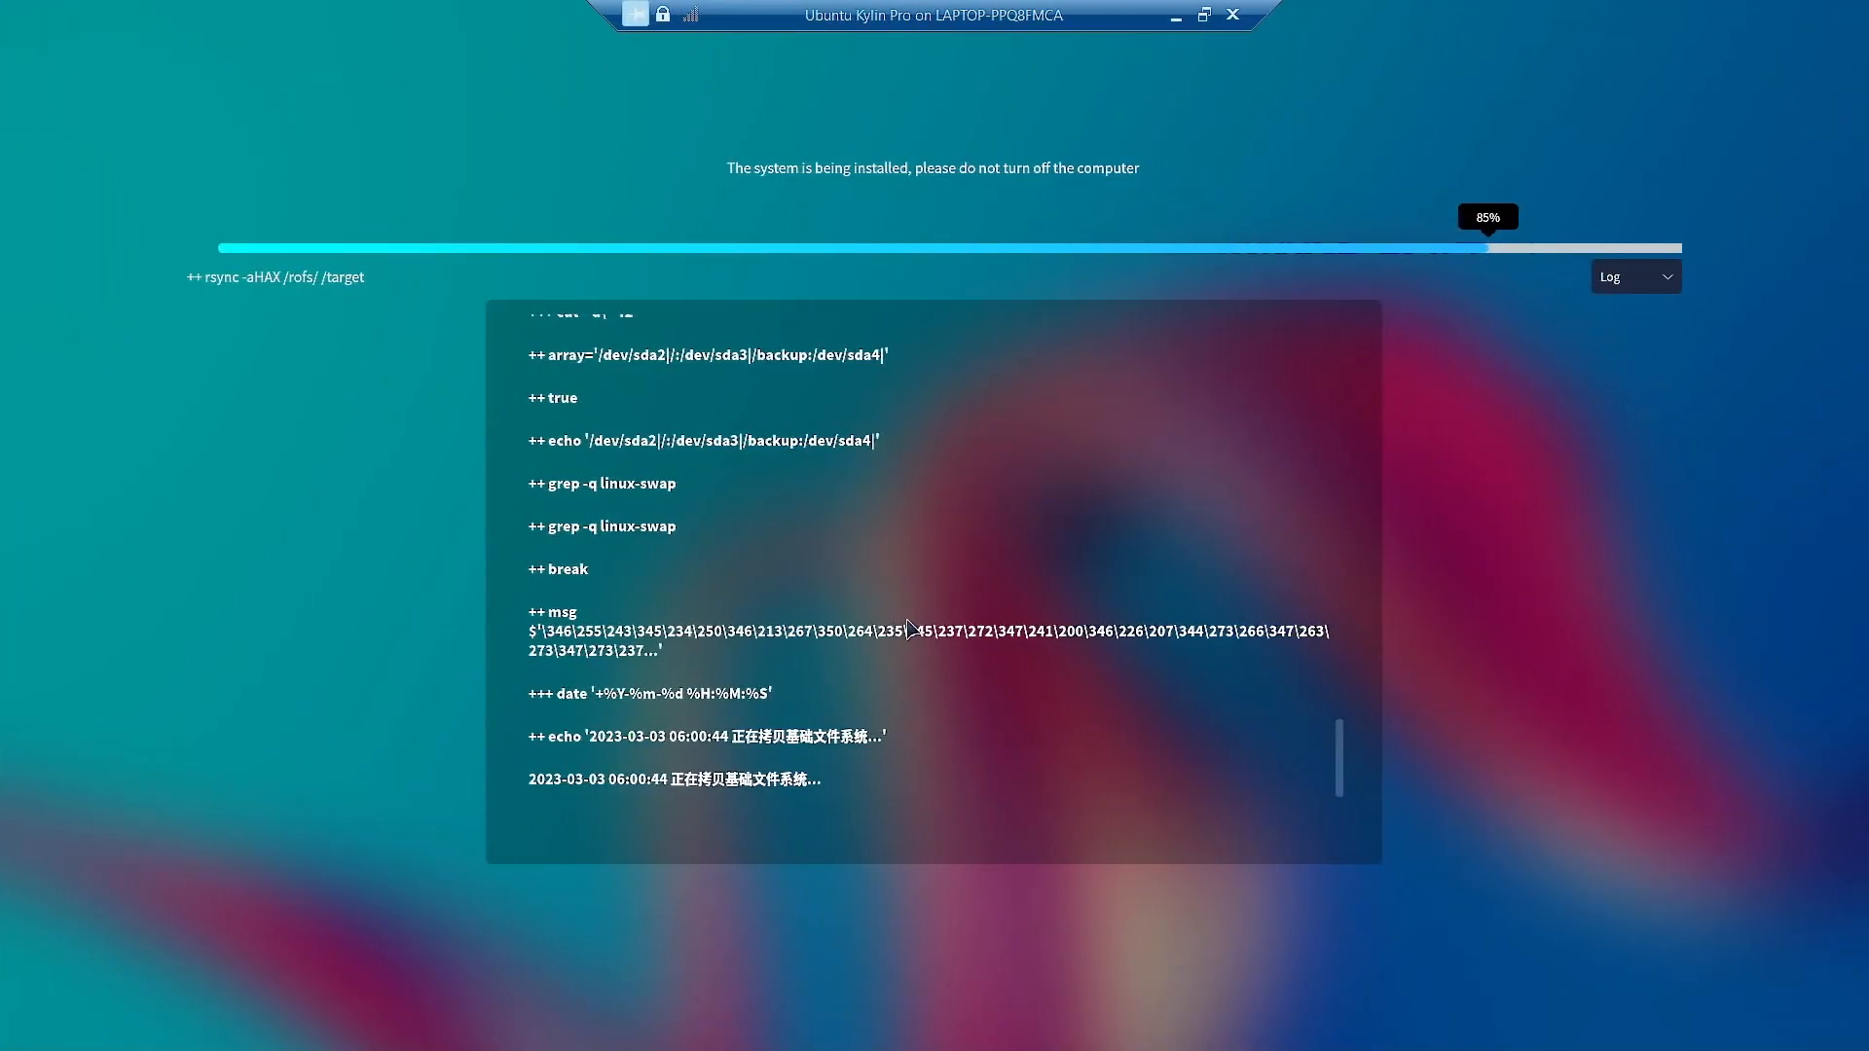